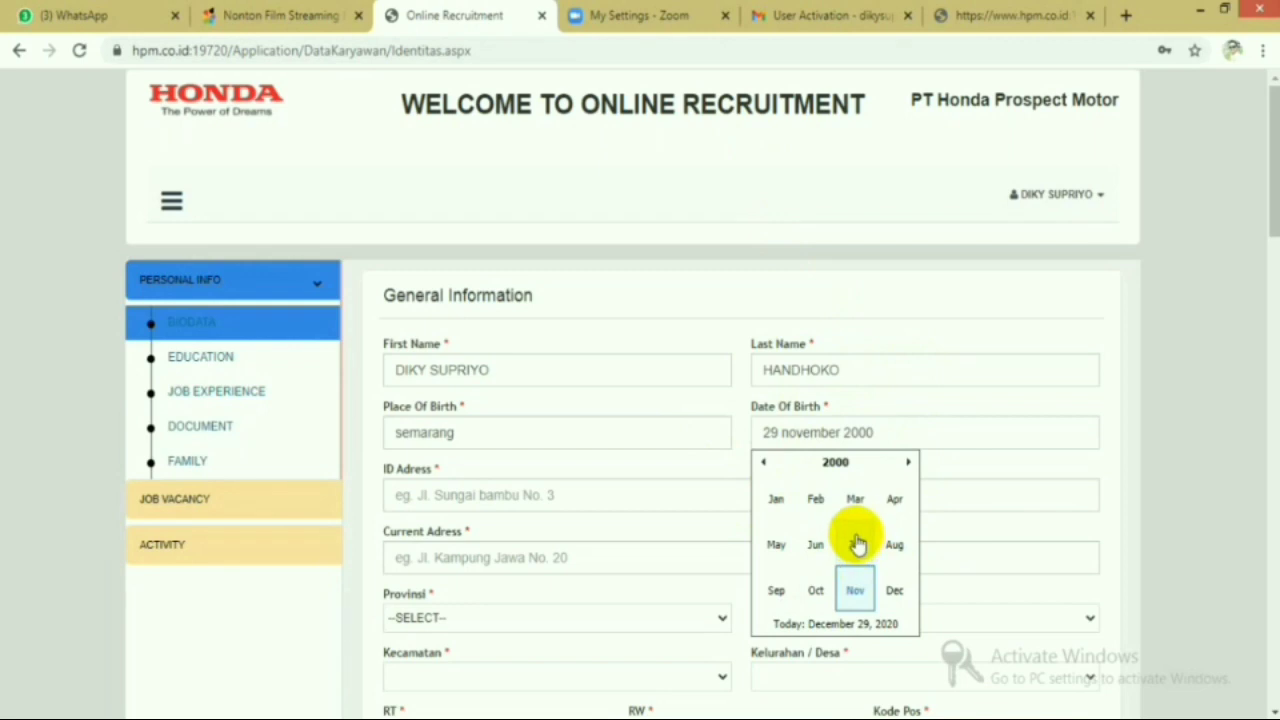
# - Set the birth date to 29 November 2000 in the date picker
pyautogui.click(838, 464)
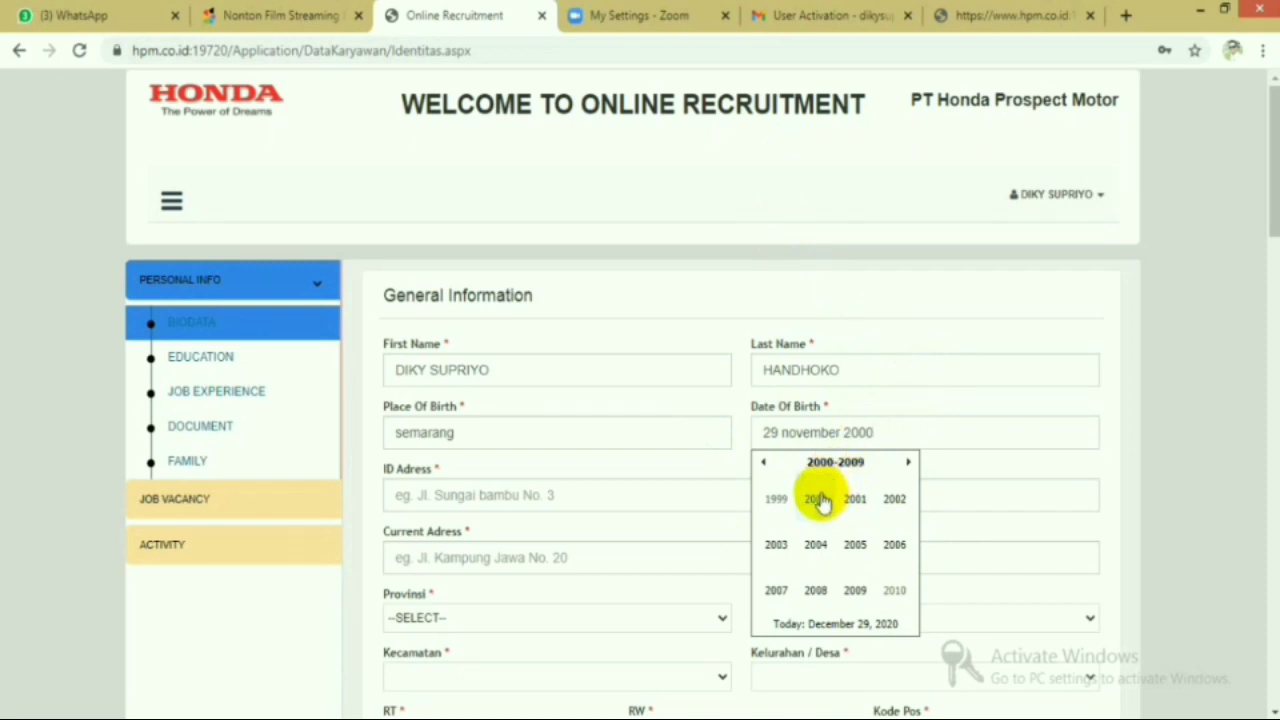
pyautogui.click(817, 498)
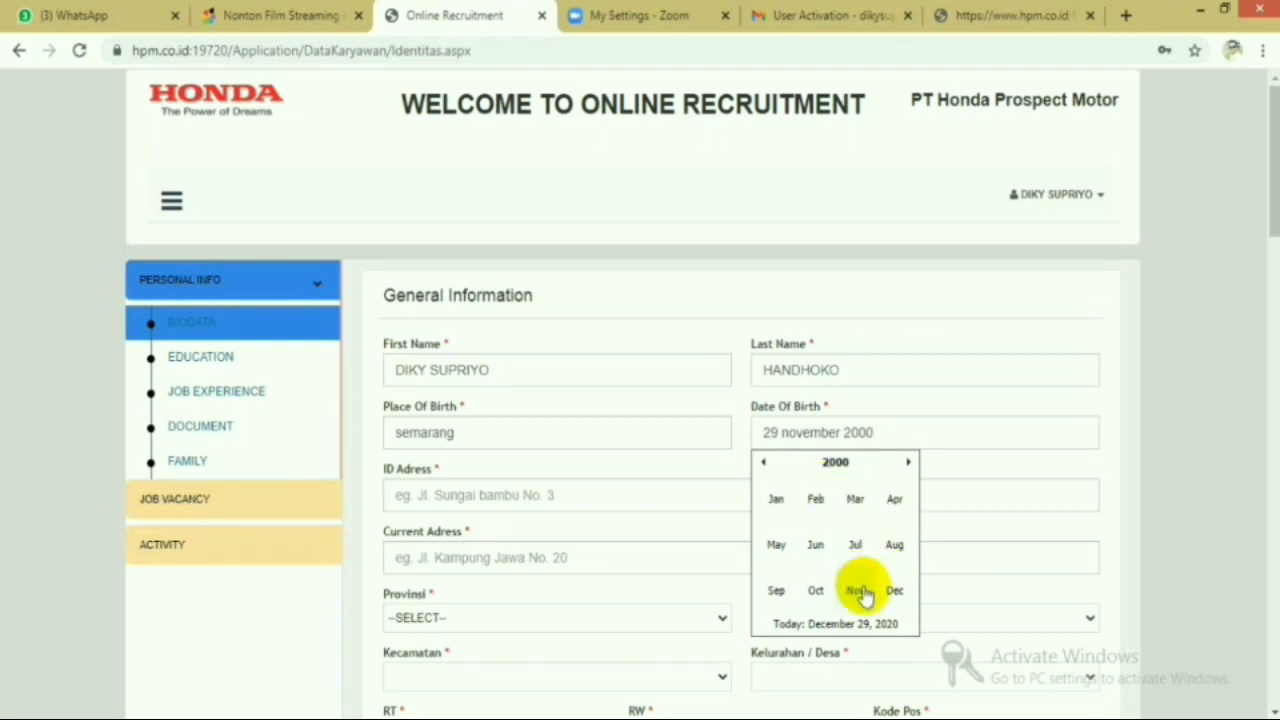
pyautogui.click(860, 591)
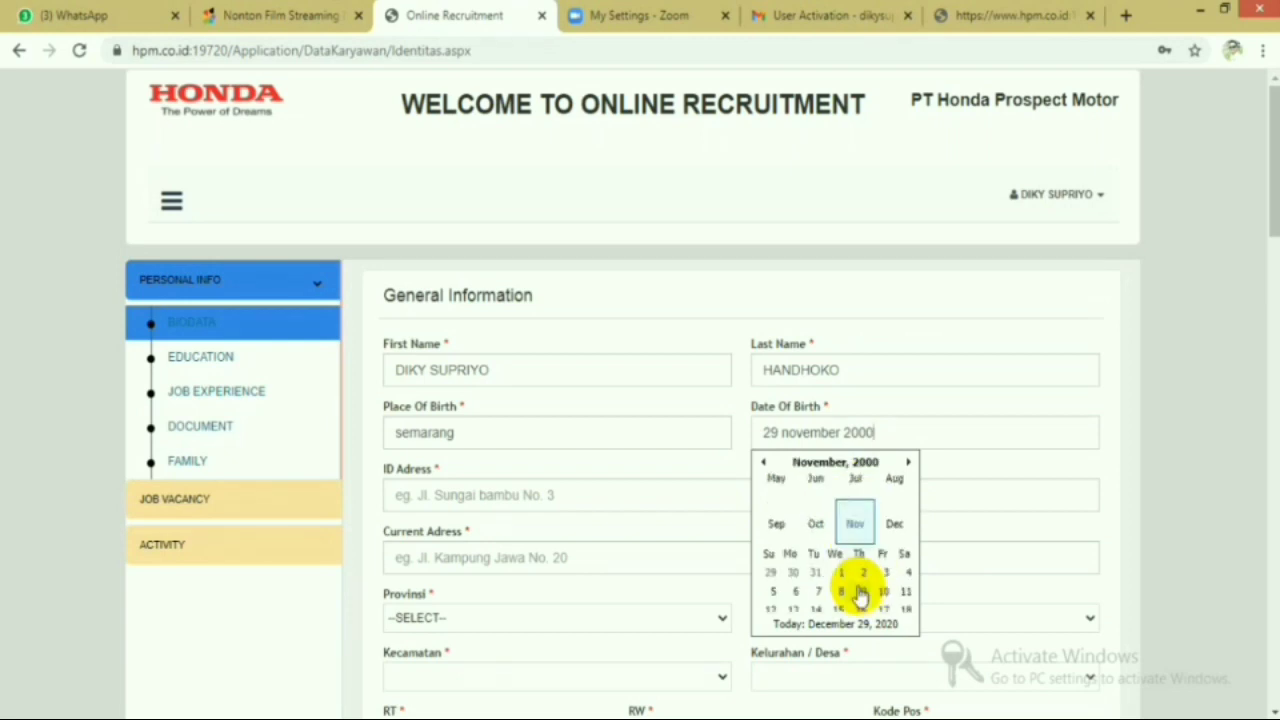
pyautogui.click(838, 576)
# - Enter the applicant's home address in the ID address and current address fields
pyautogui.click(666, 500)
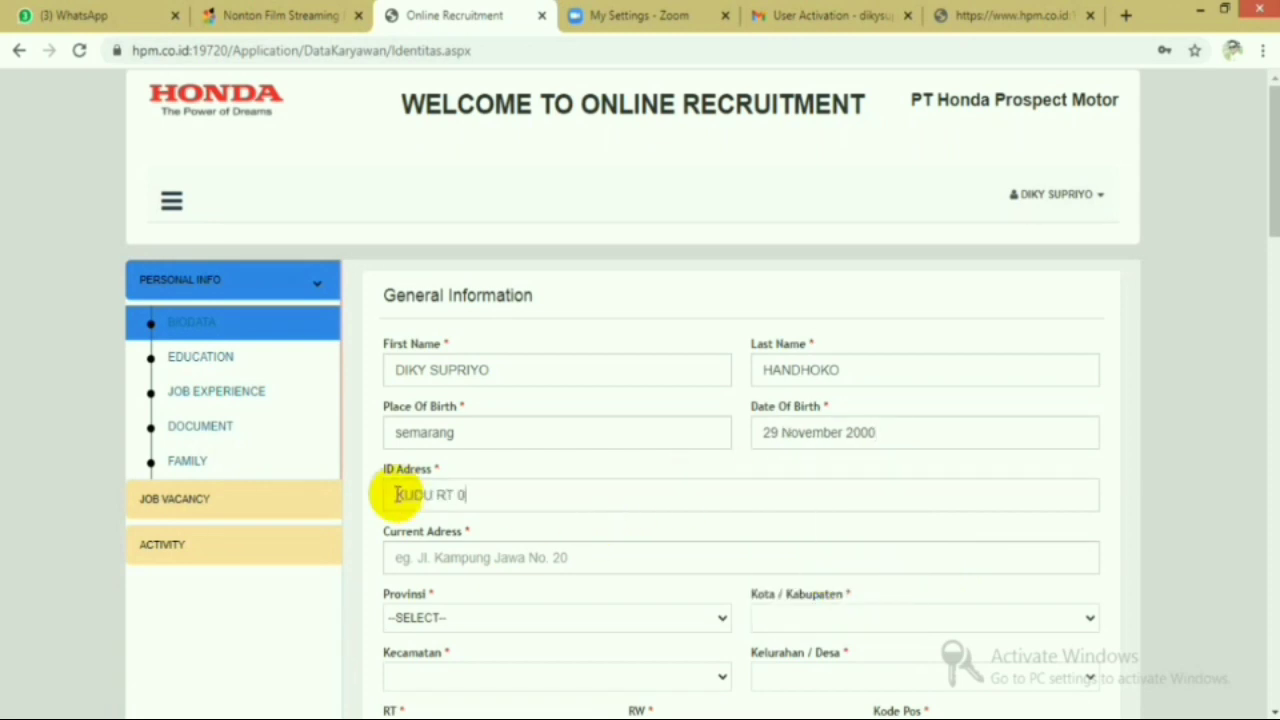
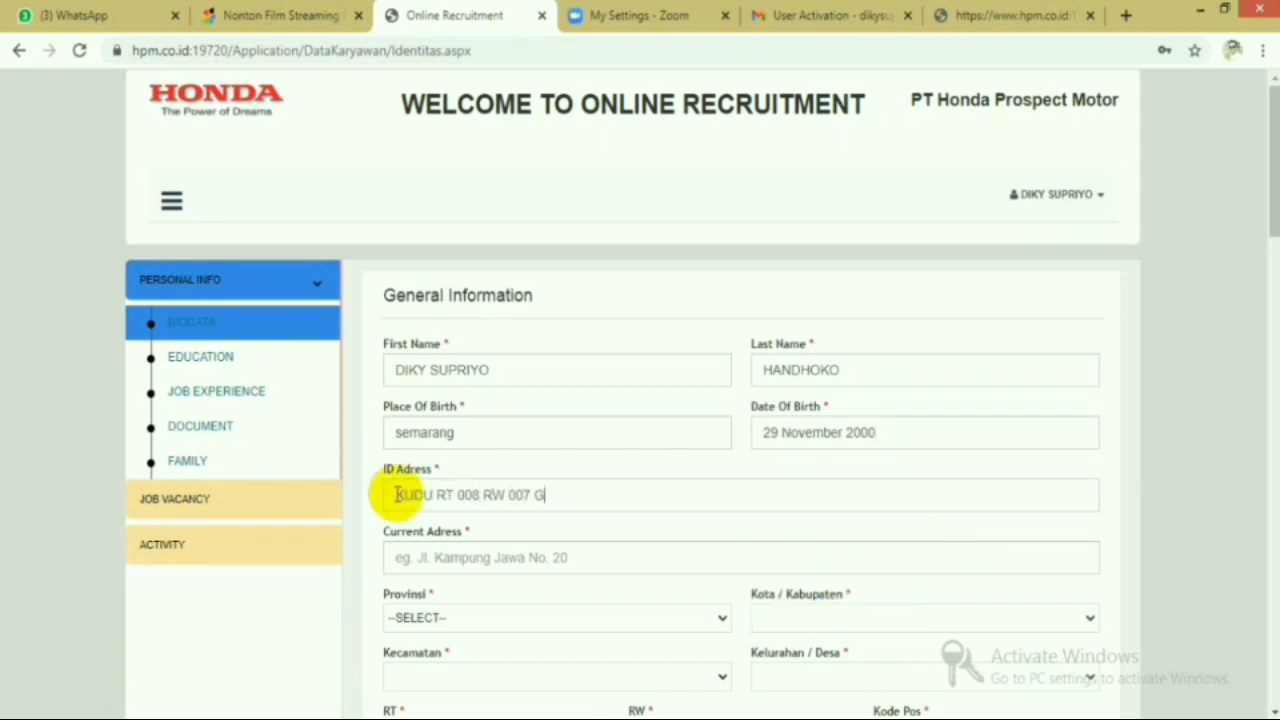
pyautogui.click(535, 494)
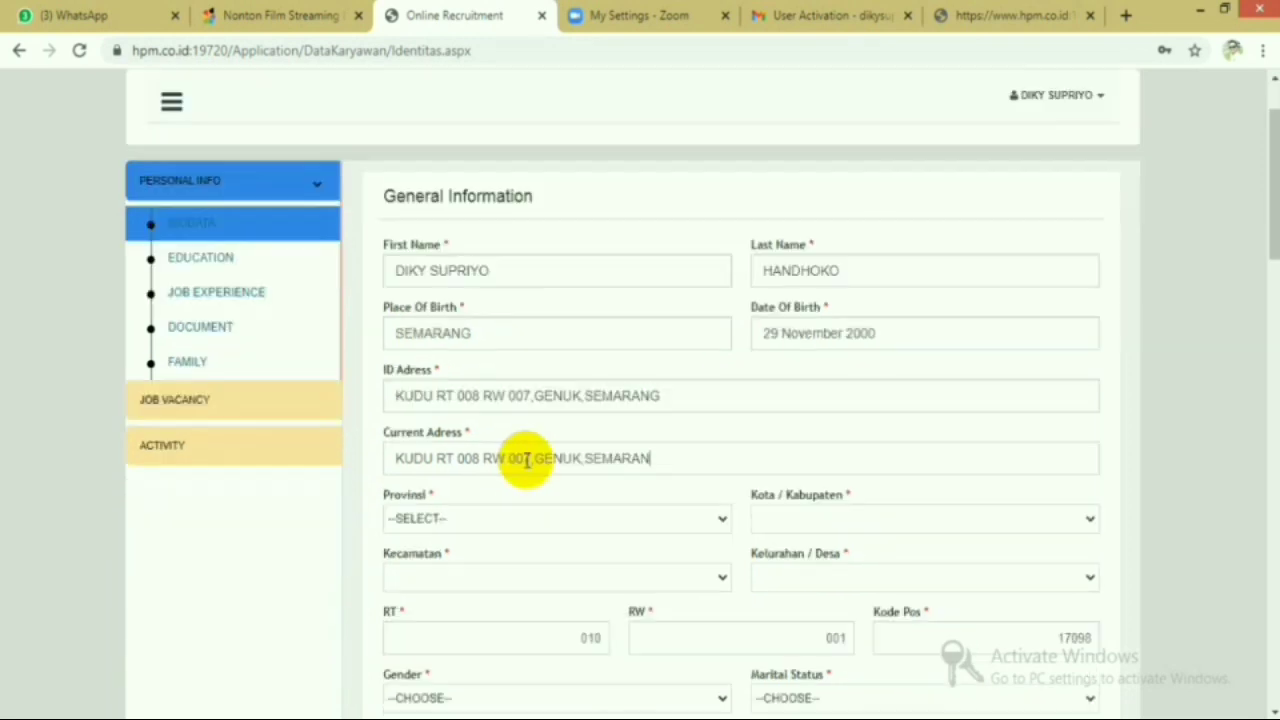
pyautogui.click(720, 522)
# - Set province to JAWA TENGAH and city to KOTA SEMARANG, replacing KAB. SEMARANG
pyautogui.scroll(1, 560, 330)
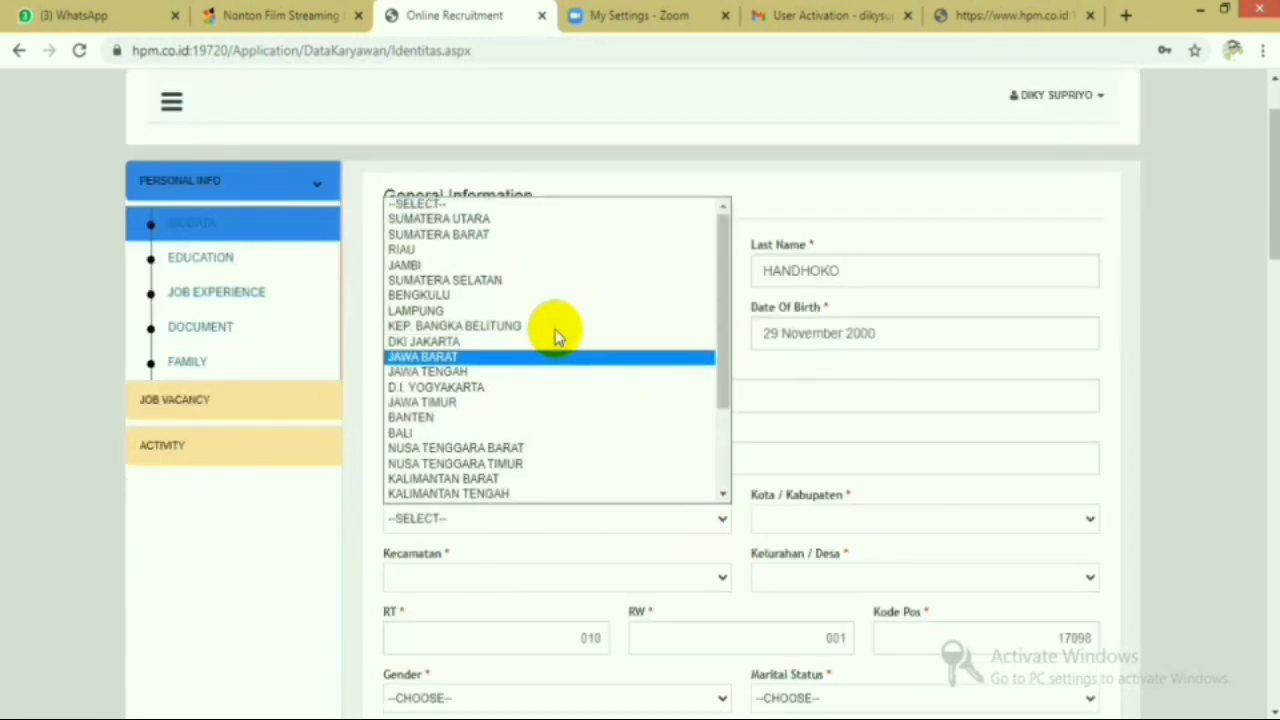
pyautogui.scroll(-3, 674, 494)
pyautogui.click(624, 258)
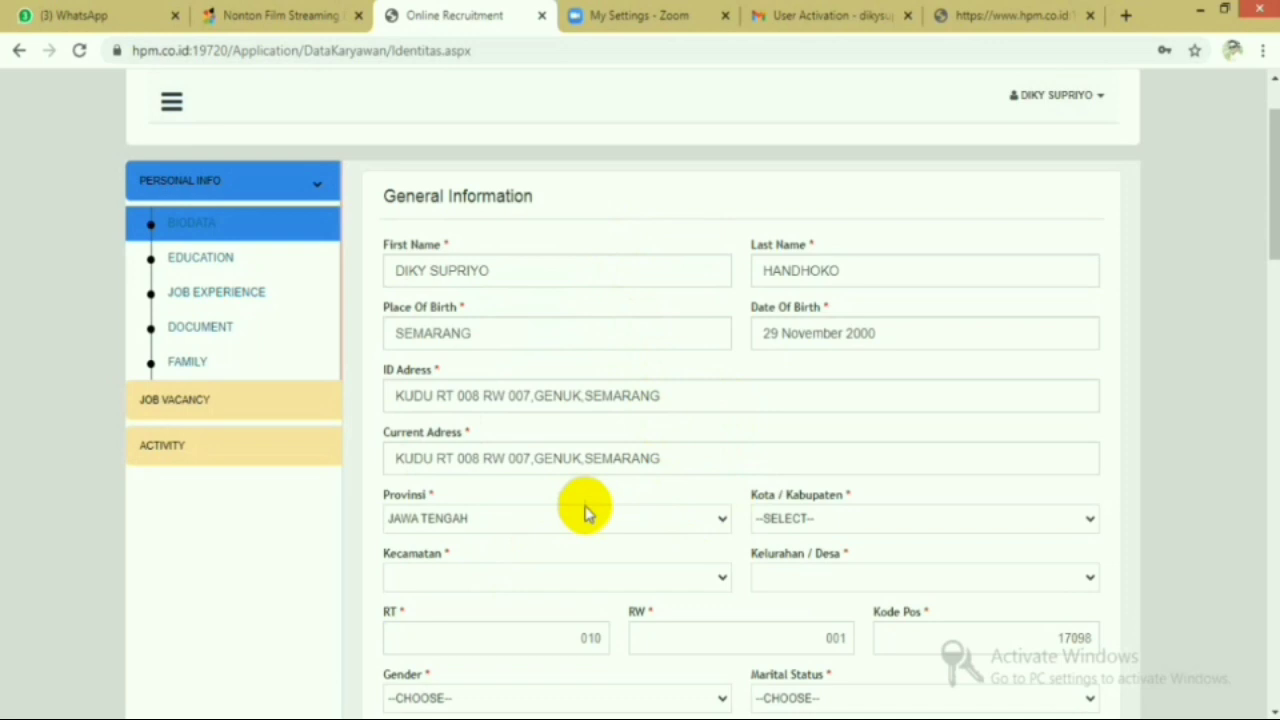
pyautogui.click(1090, 522)
pyautogui.scroll(-3, 980, 391)
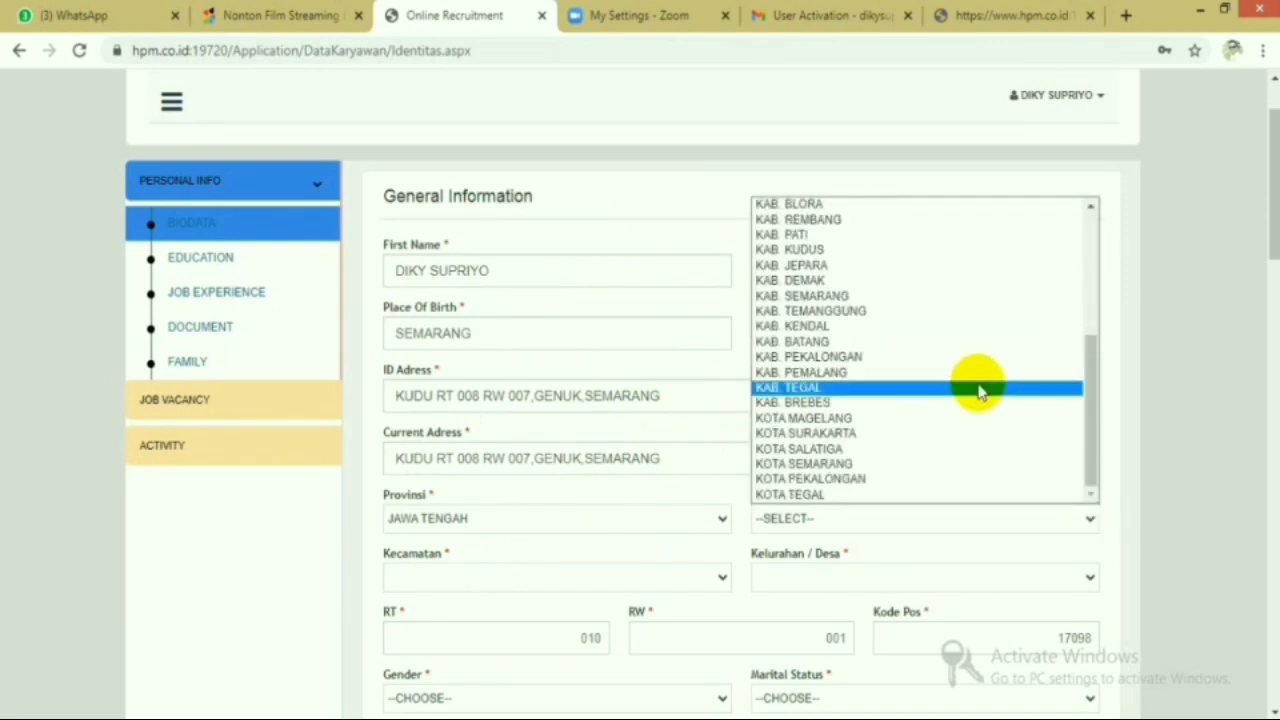
pyautogui.click(908, 297)
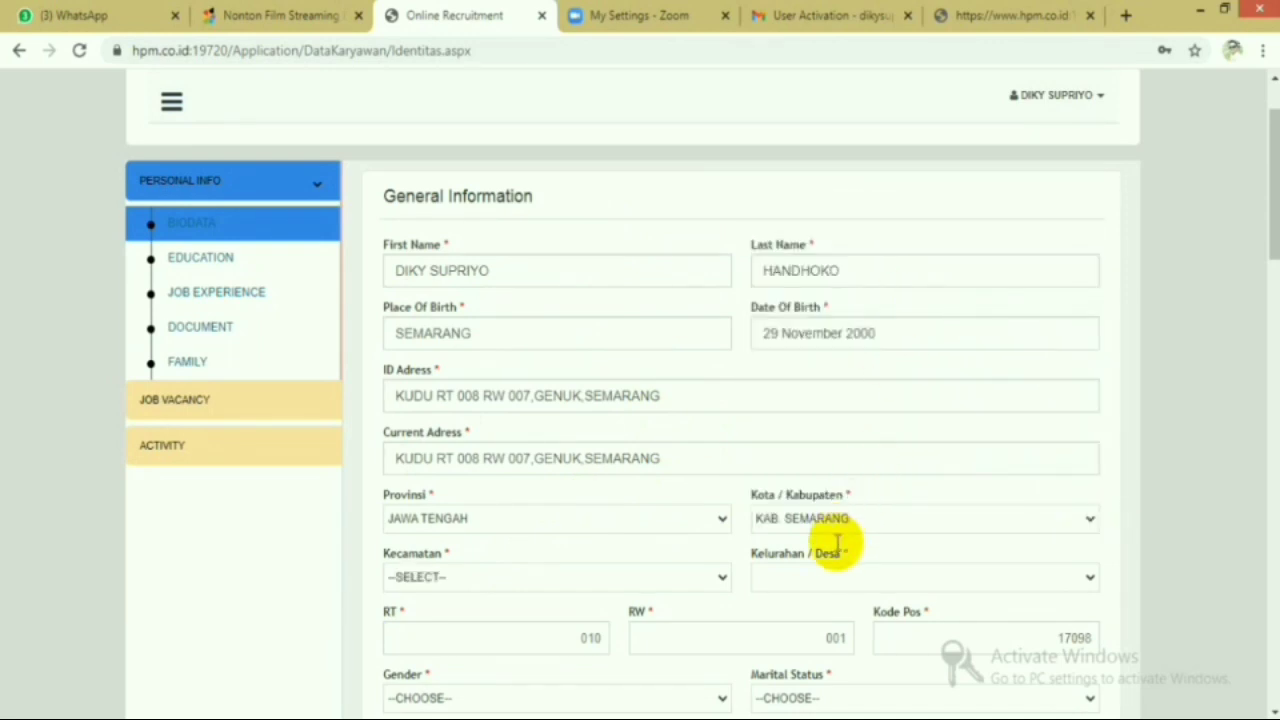
pyautogui.click(719, 577)
pyautogui.scroll(-1, 483, 447)
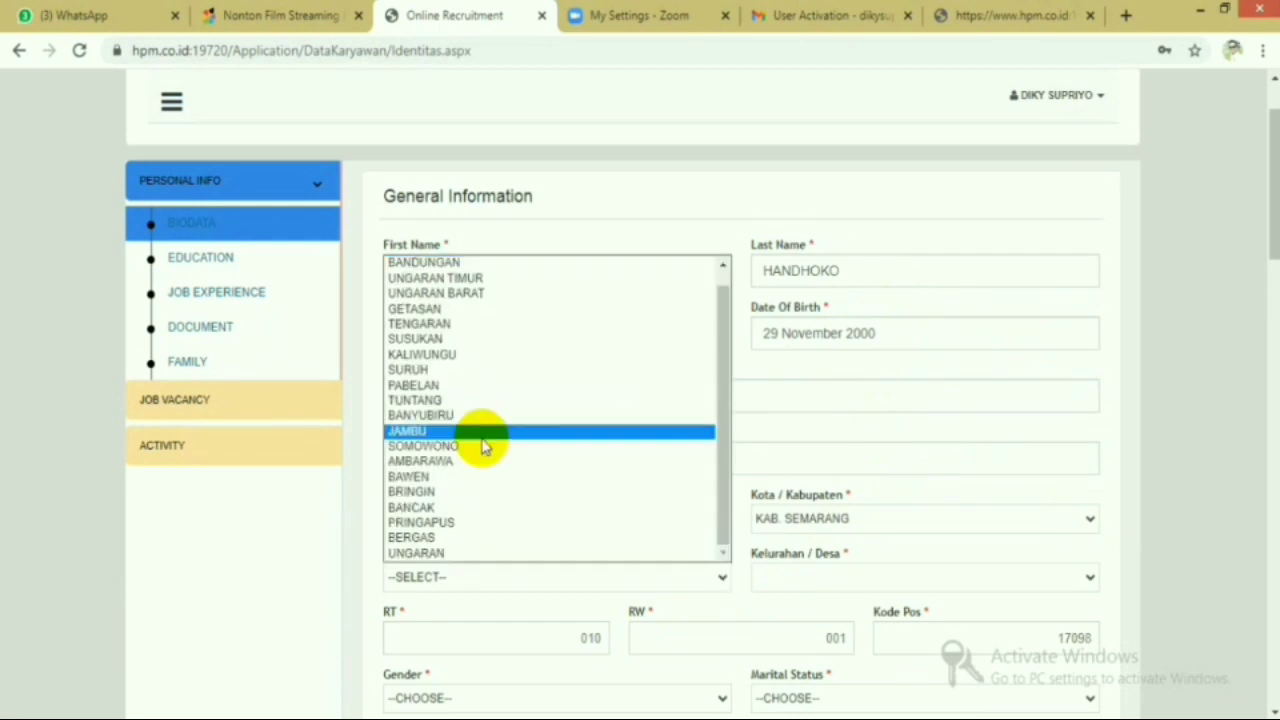
pyautogui.scroll(1, 475, 440)
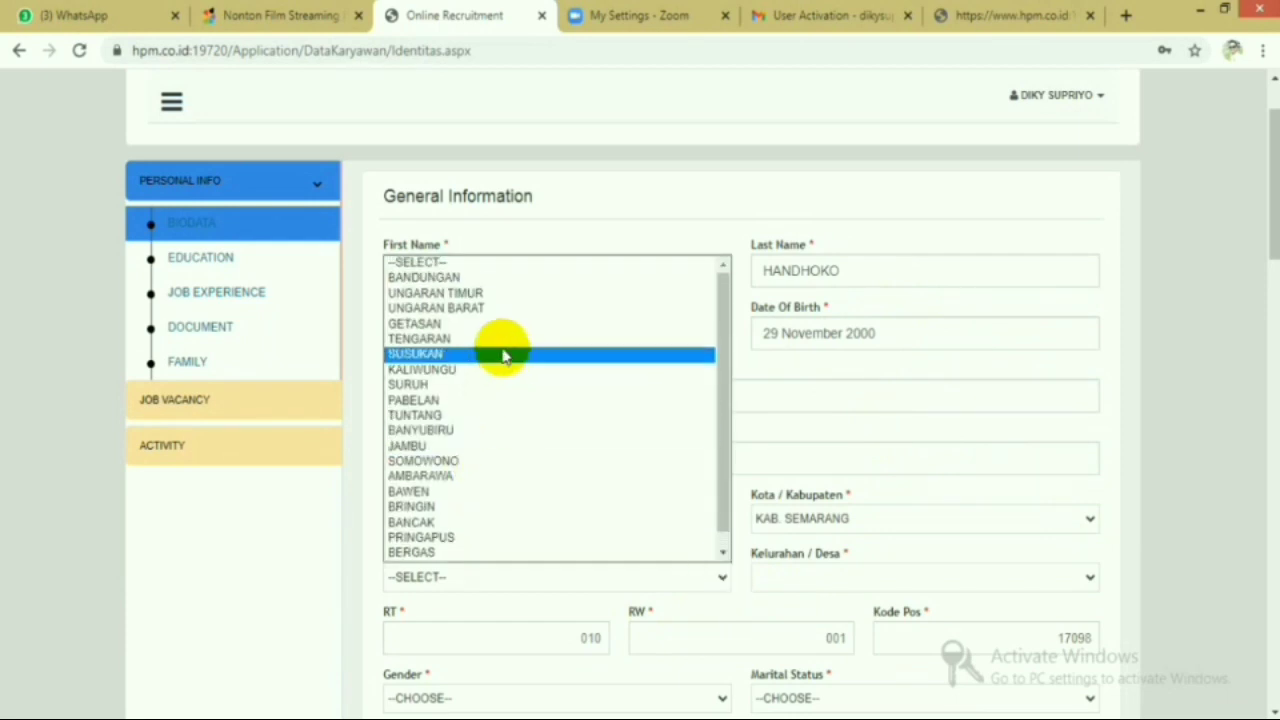
pyautogui.click(1091, 519)
pyautogui.scroll(-4, 934, 357)
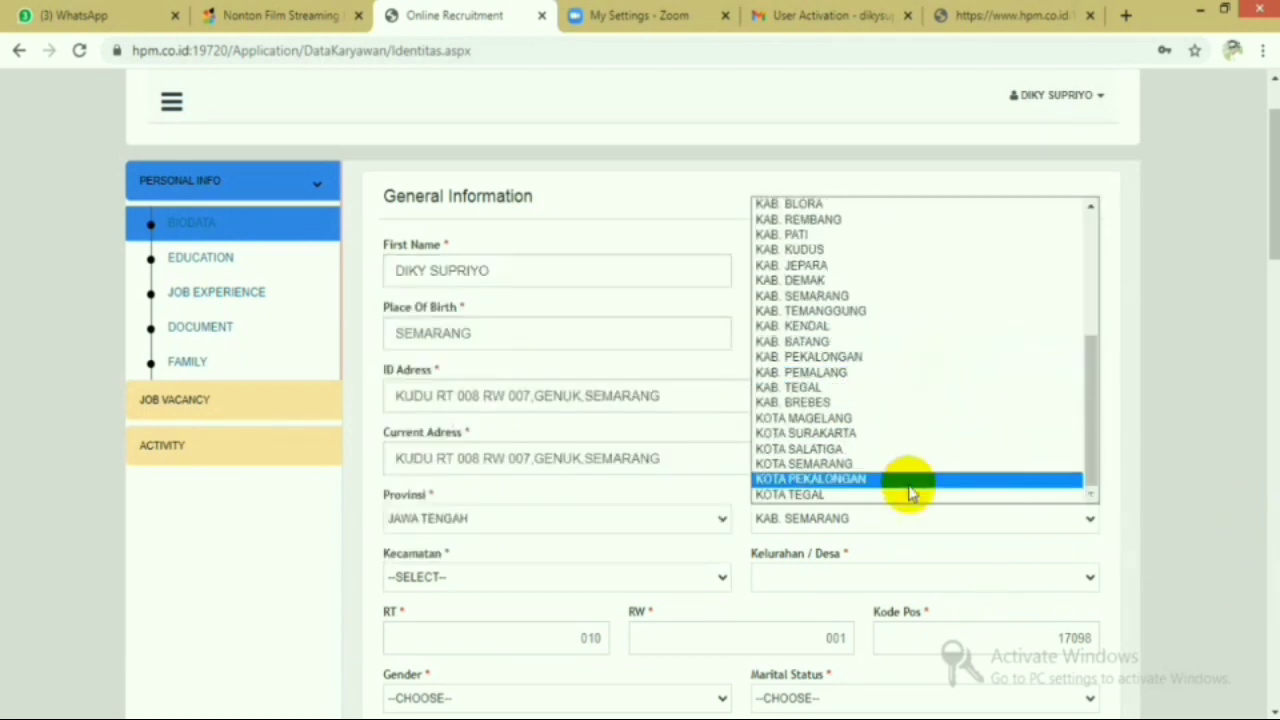
pyautogui.click(900, 467)
# - Set the district to GENUK and the village to KUDU
pyautogui.click(697, 585)
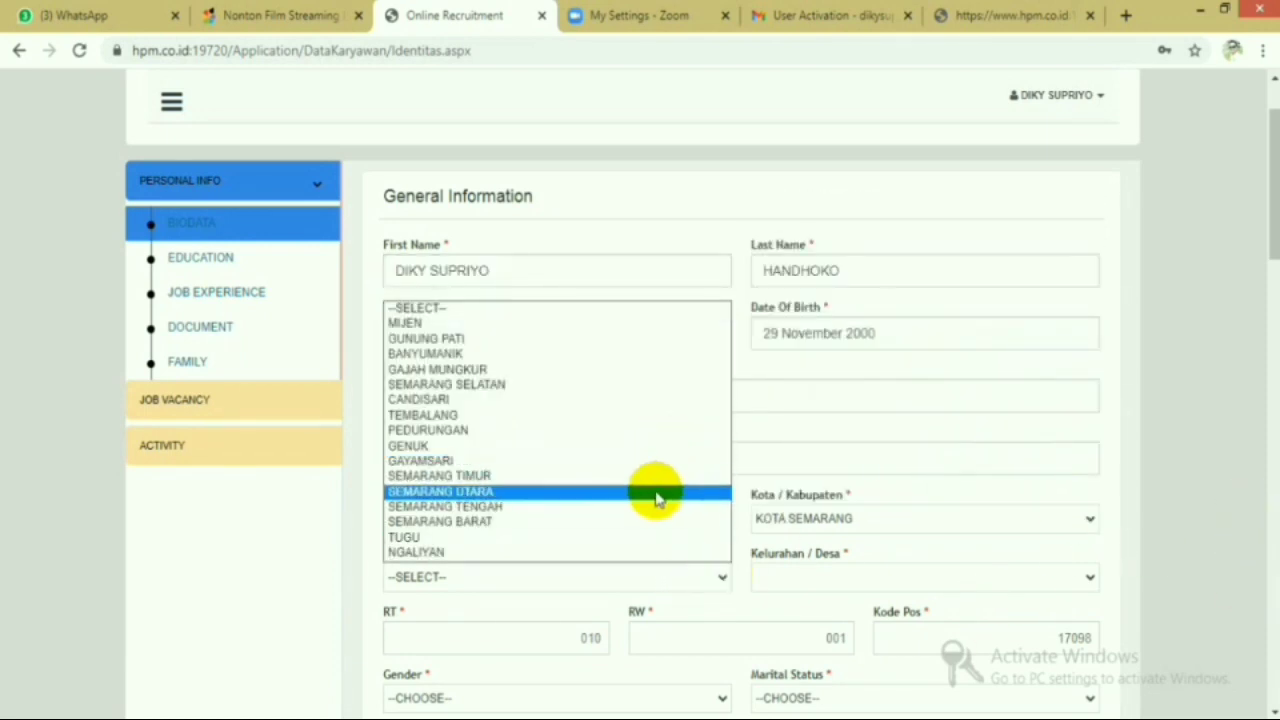
pyautogui.click(652, 452)
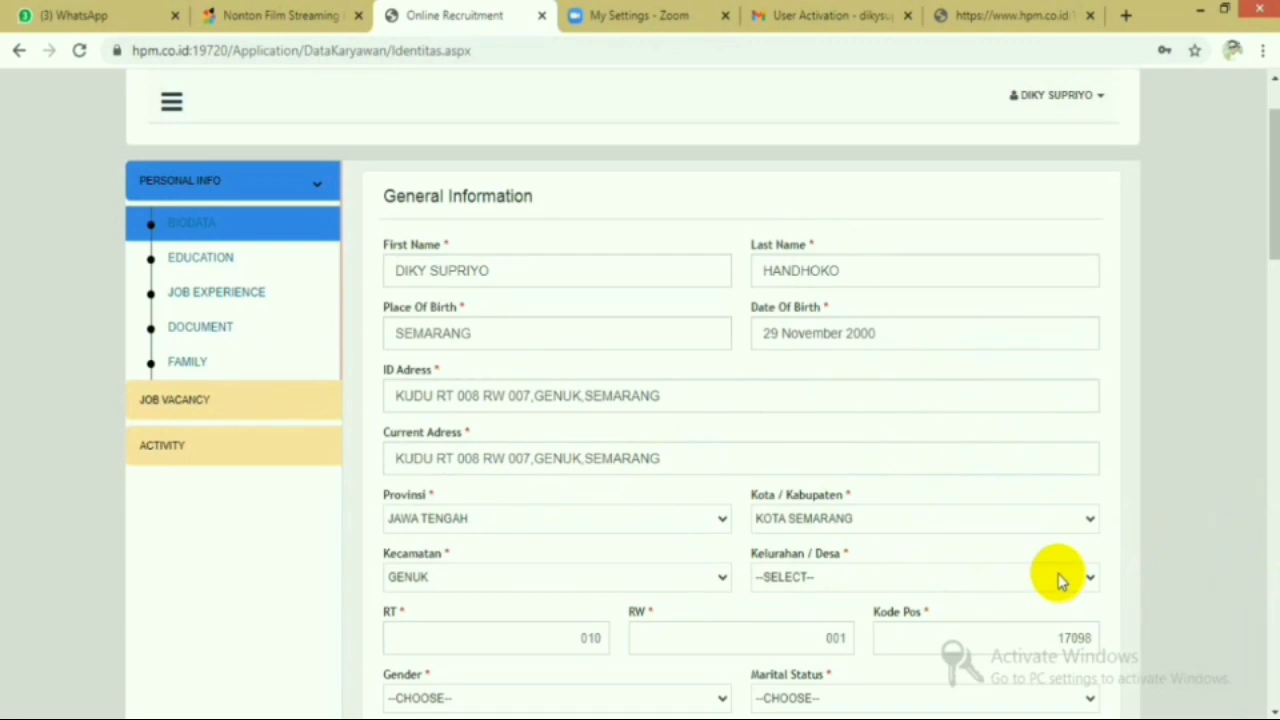
pyautogui.click(1088, 580)
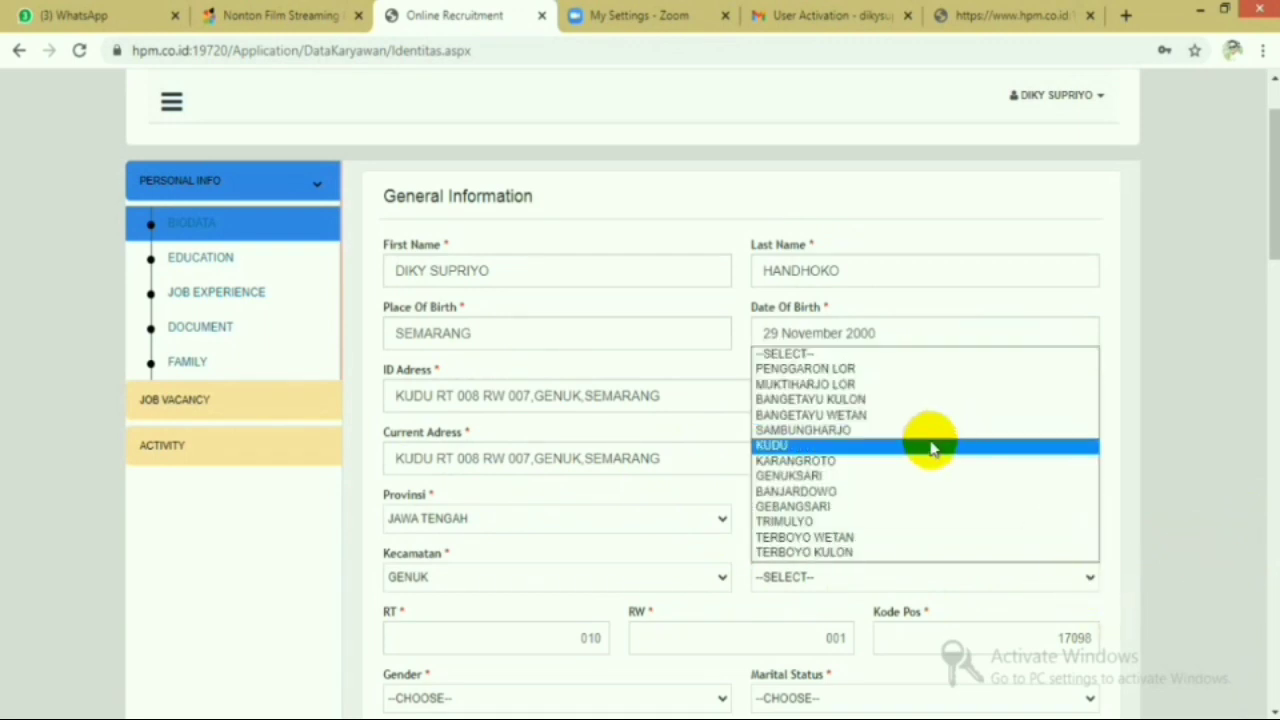
pyautogui.click(930, 445)
pyautogui.scroll(-2, 930, 445)
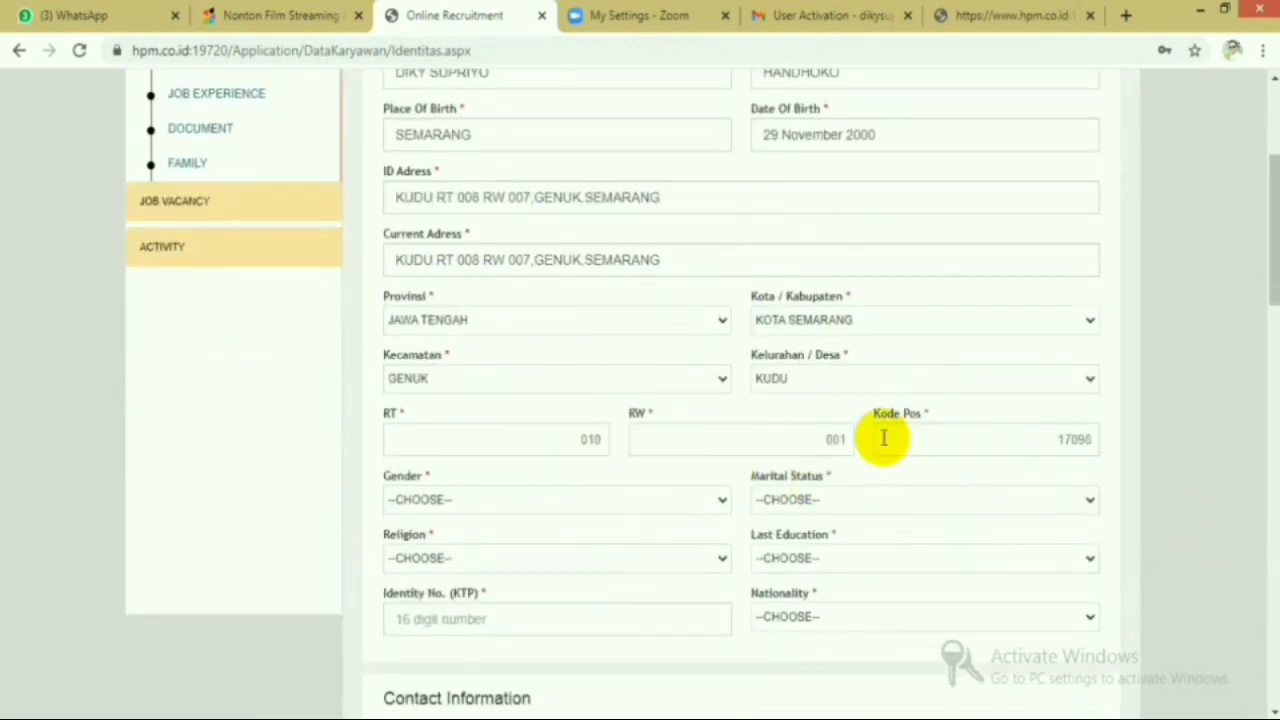
pyautogui.click(585, 437)
pyautogui.write('010')
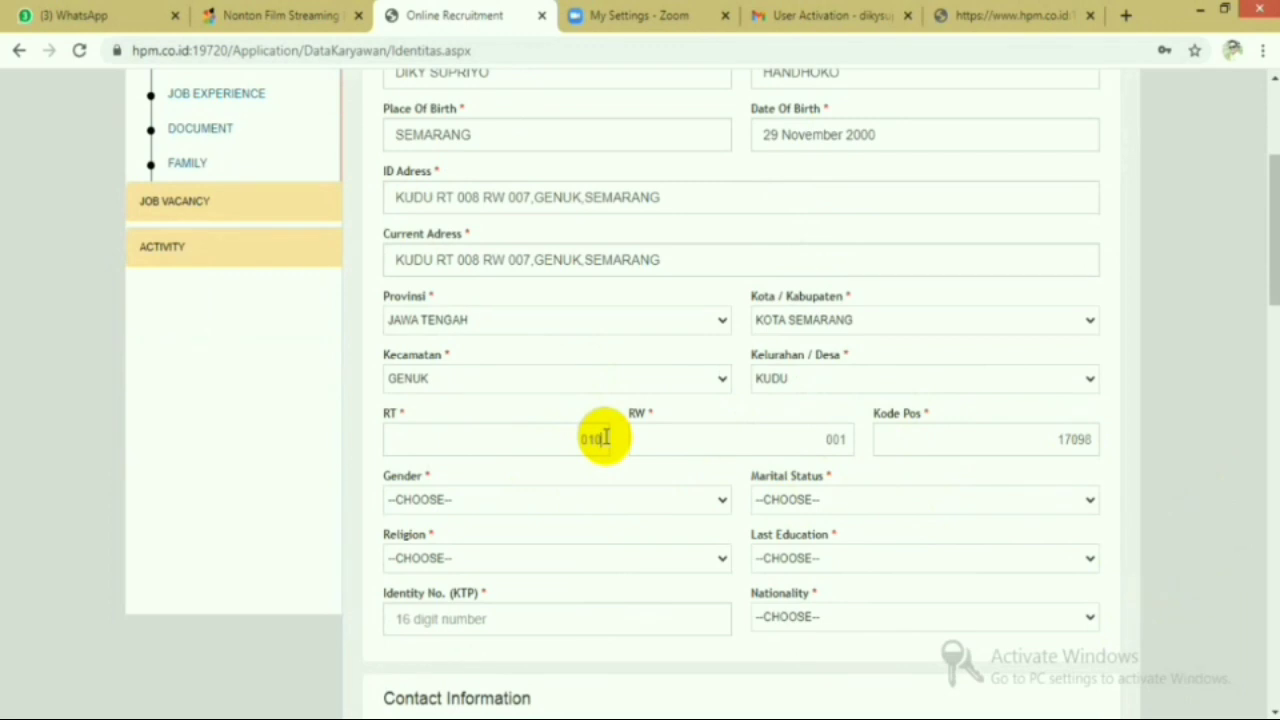
pyautogui.press('BackSpace')
pyautogui.press('BackSpace')
pyautogui.write('08')
pyautogui.click(836, 437)
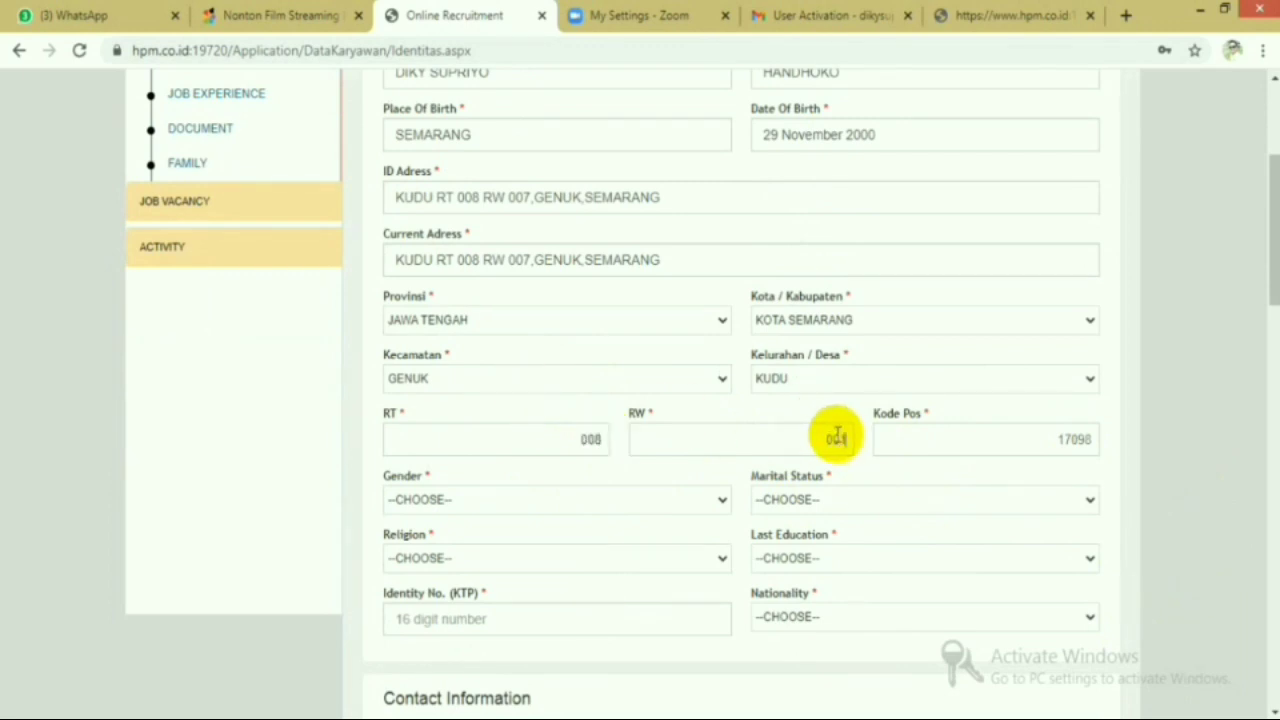
pyautogui.write('007')
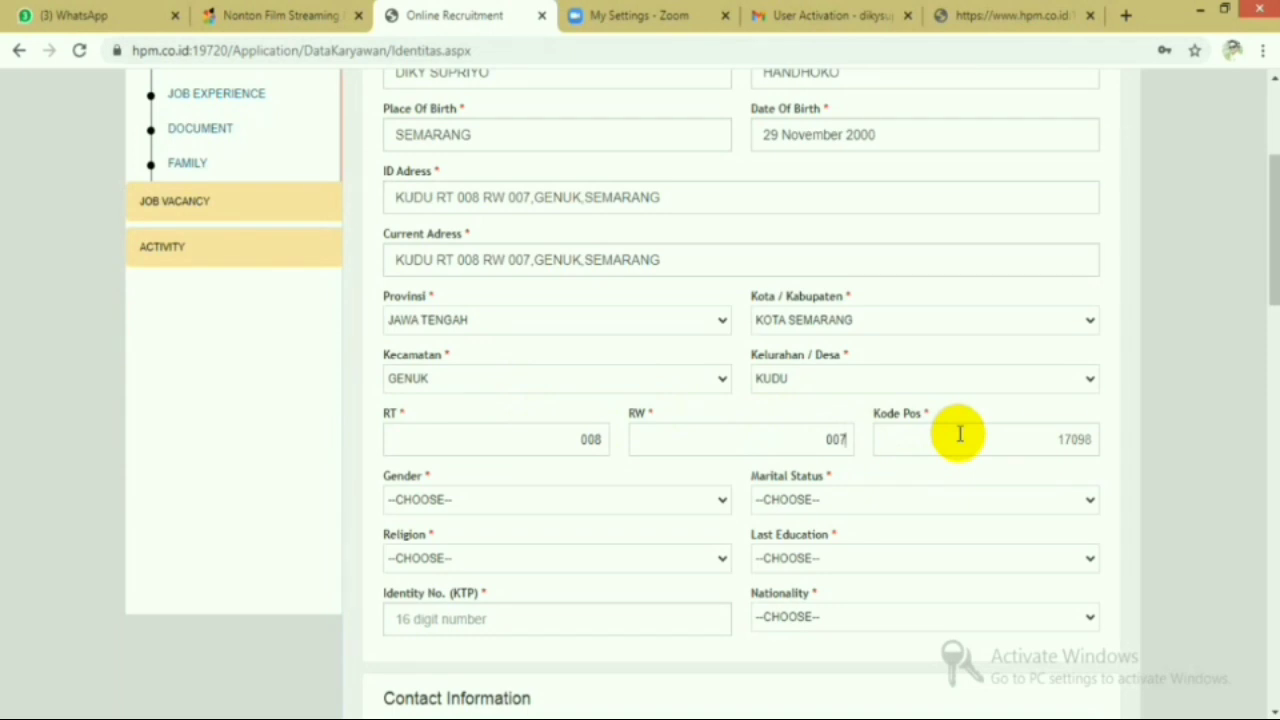
# - Correct the postal code to 50116
pyautogui.click(1086, 437)
pyautogui.press('BackSpace')
pyautogui.press('BackSpace')
pyautogui.press('BackSpace')
pyautogui.press('BackSpace')
pyautogui.press('BackSpace')
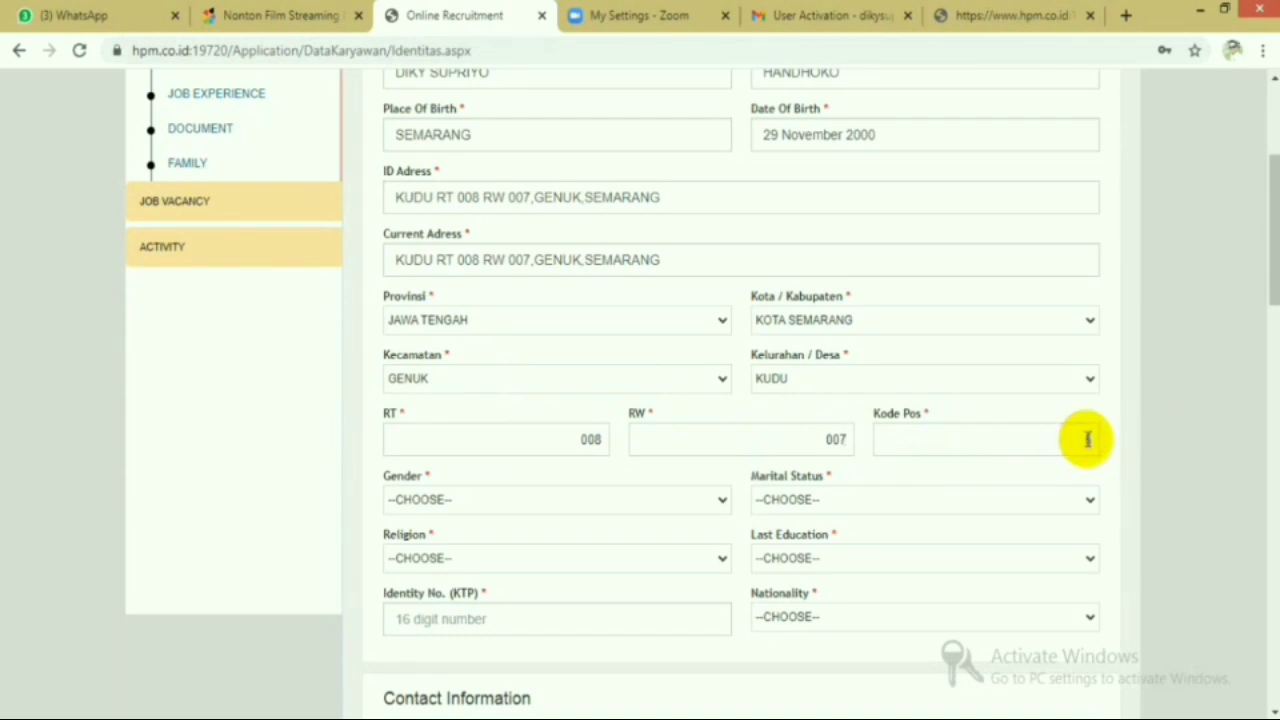
pyautogui.write('50011')
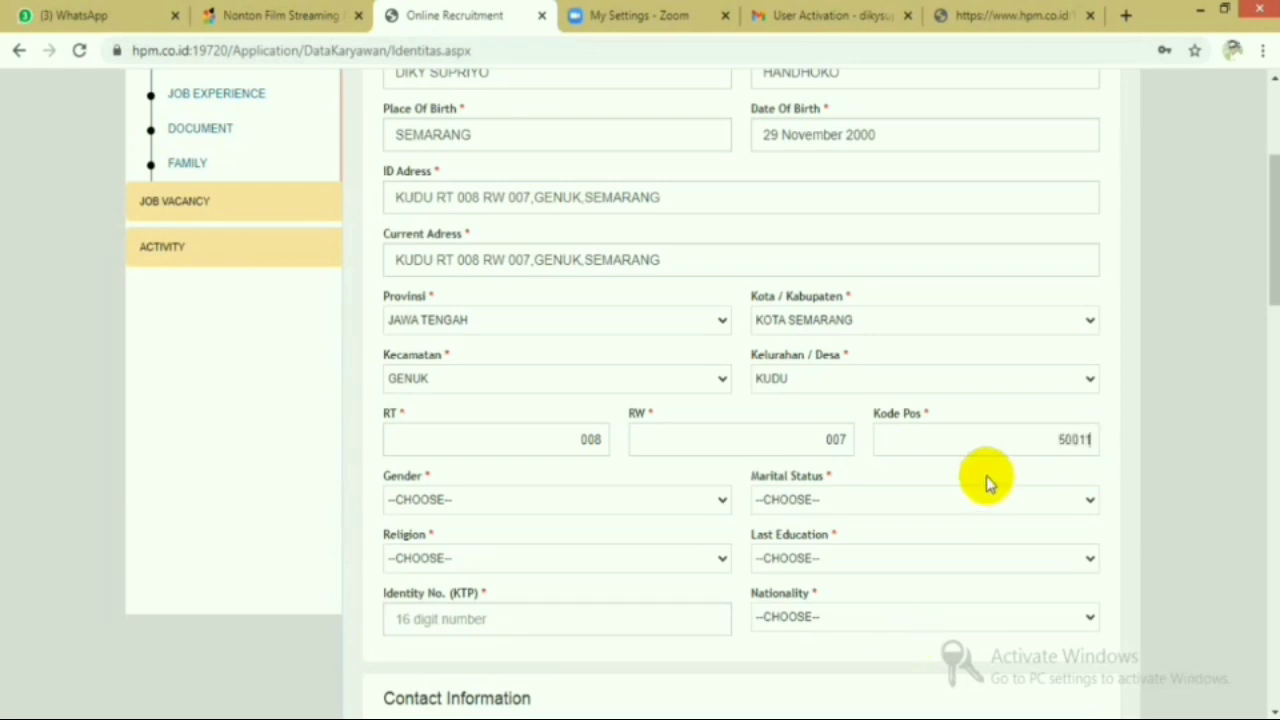
pyautogui.click(1073, 434)
pyautogui.press('BackSpace')
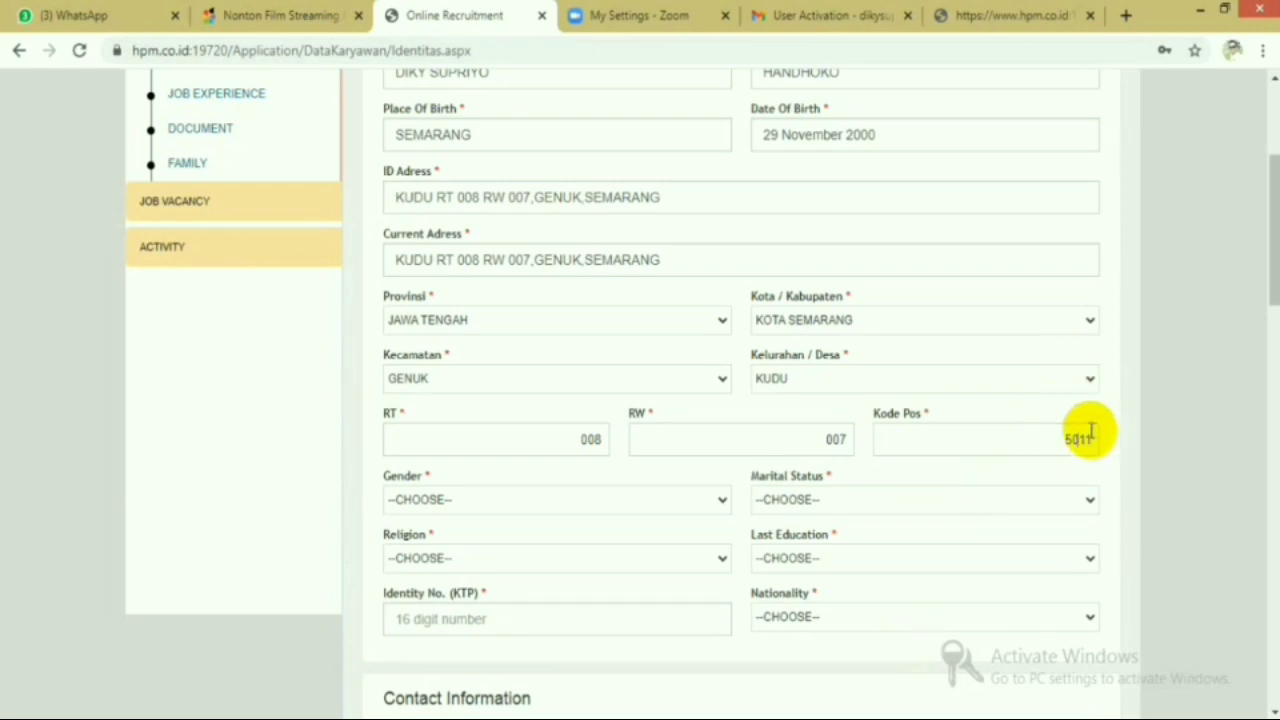
pyautogui.click(1085, 432)
pyautogui.write('6')
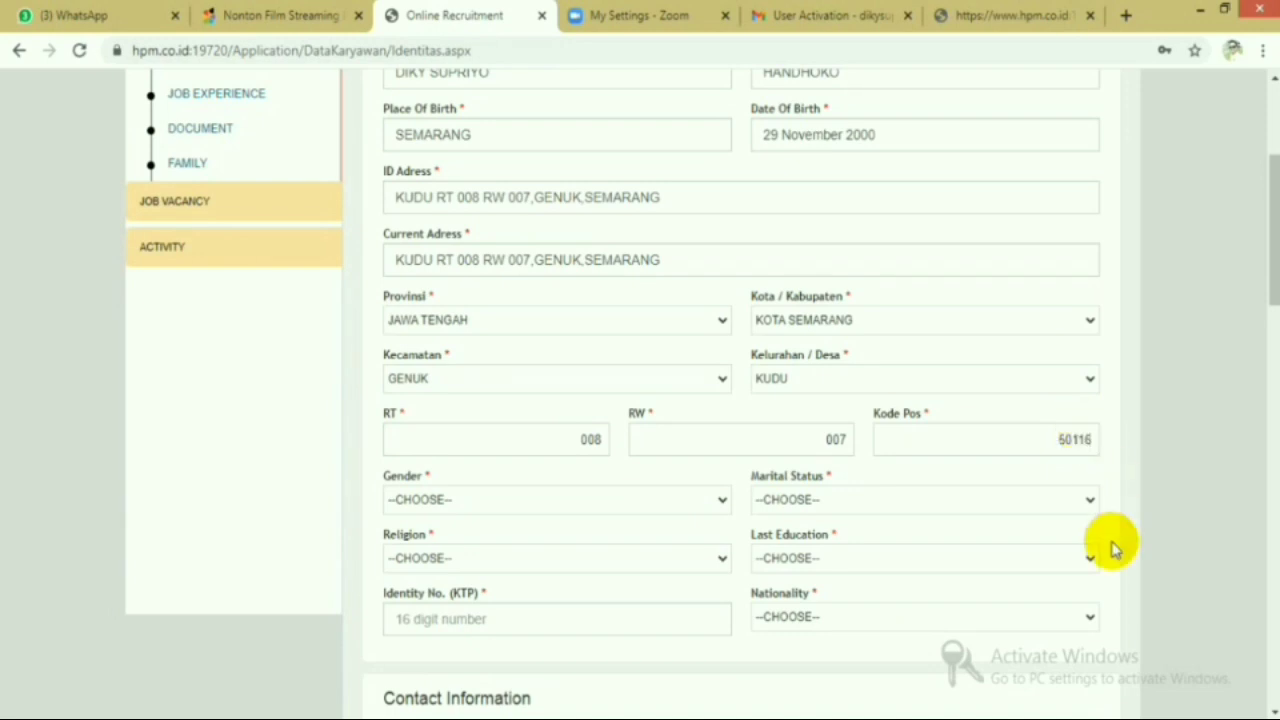
pyautogui.scroll(-2, 706, 517)
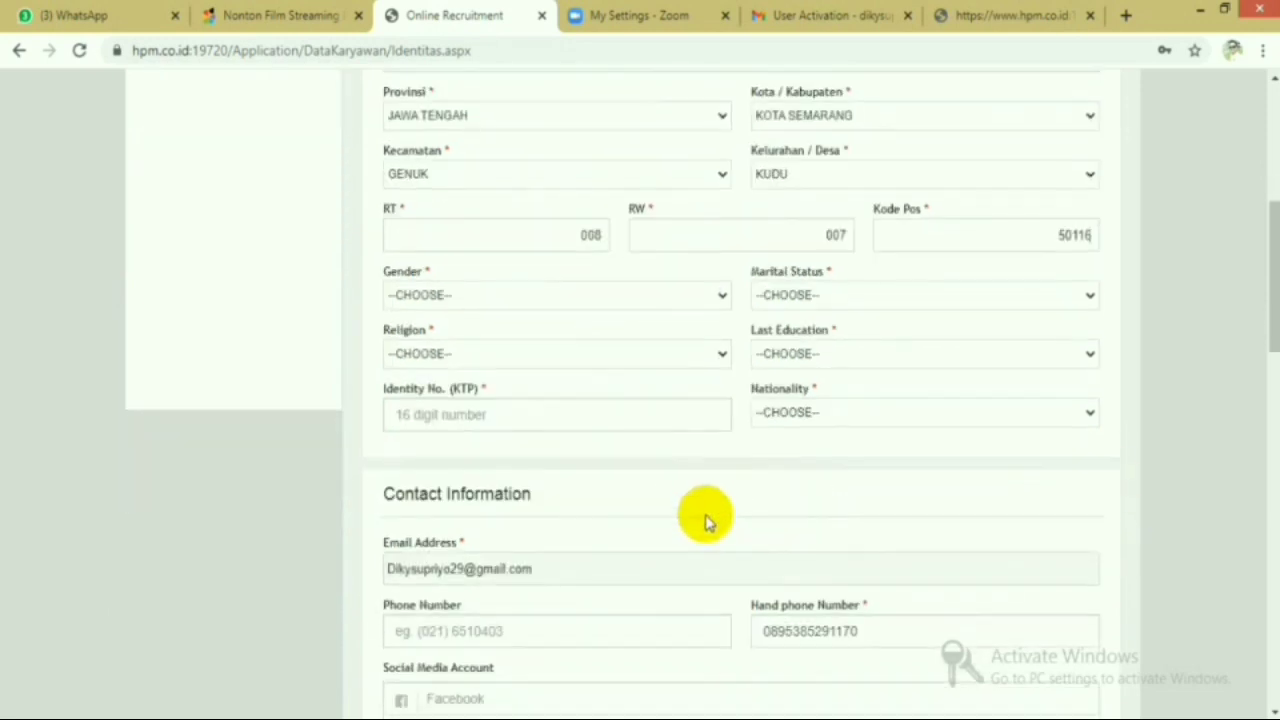
# - Set gender PRIA, status BELUM MENIKAH, religion ISLAM, and education Sekolah Menengah Kejuruan
pyautogui.scroll(2, 700, 517)
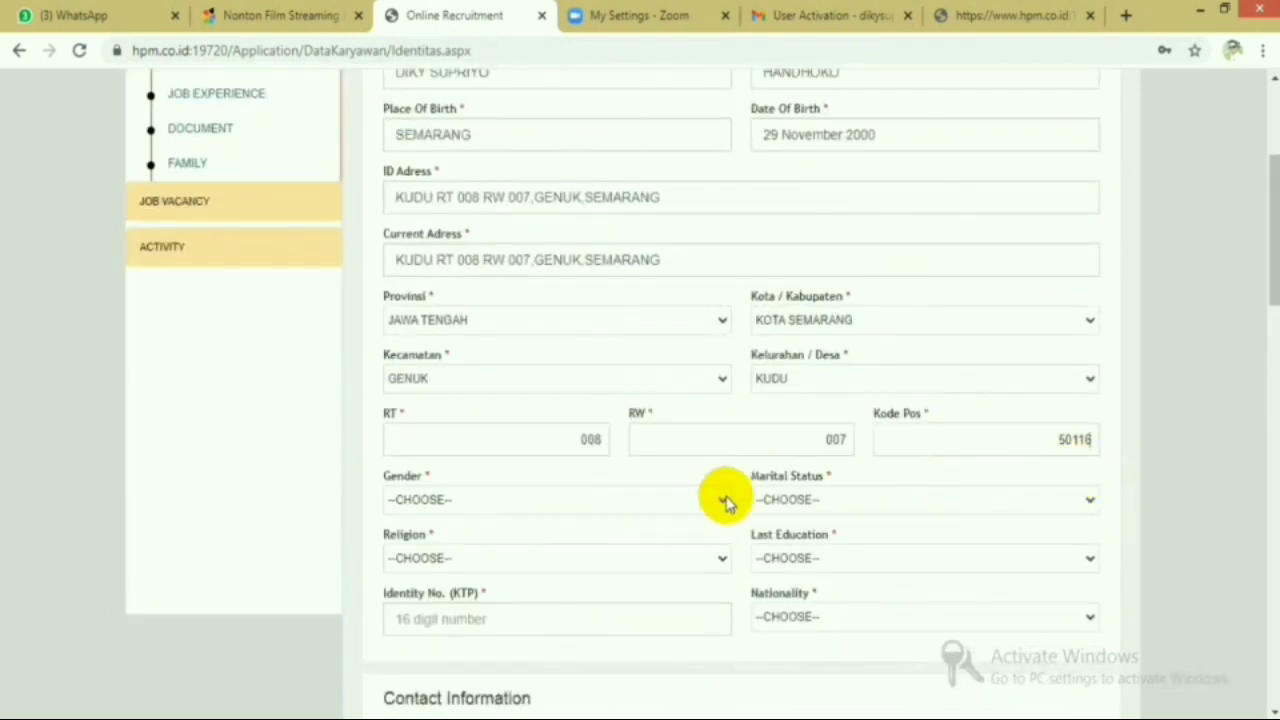
pyautogui.click(720, 500)
pyautogui.click(685, 541)
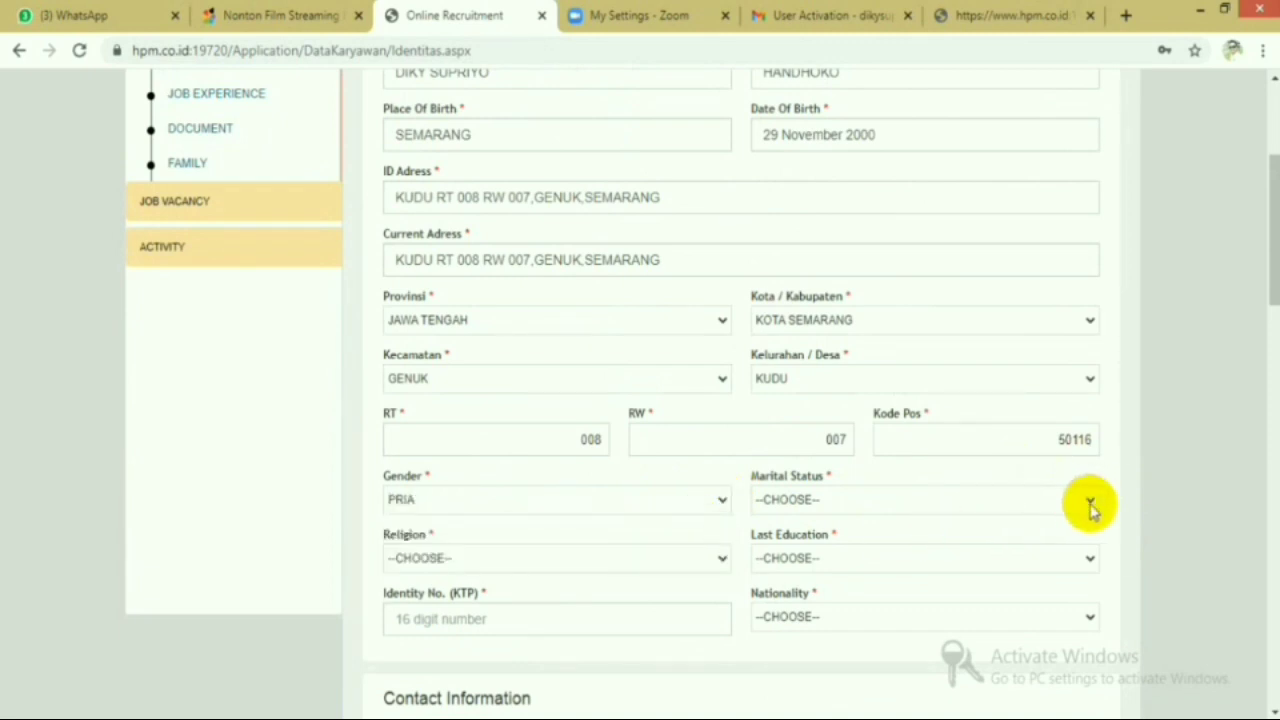
pyautogui.click(1086, 502)
pyautogui.click(1030, 556)
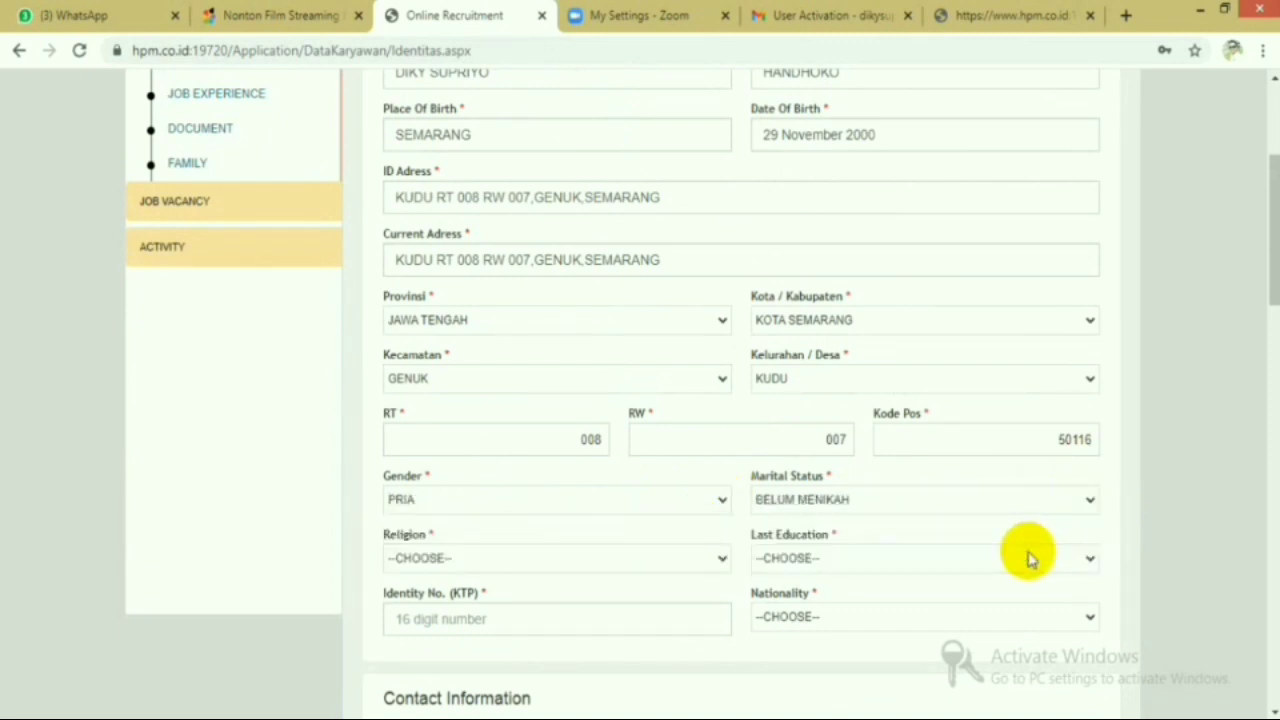
pyautogui.click(720, 558)
pyautogui.click(690, 594)
pyautogui.click(1088, 560)
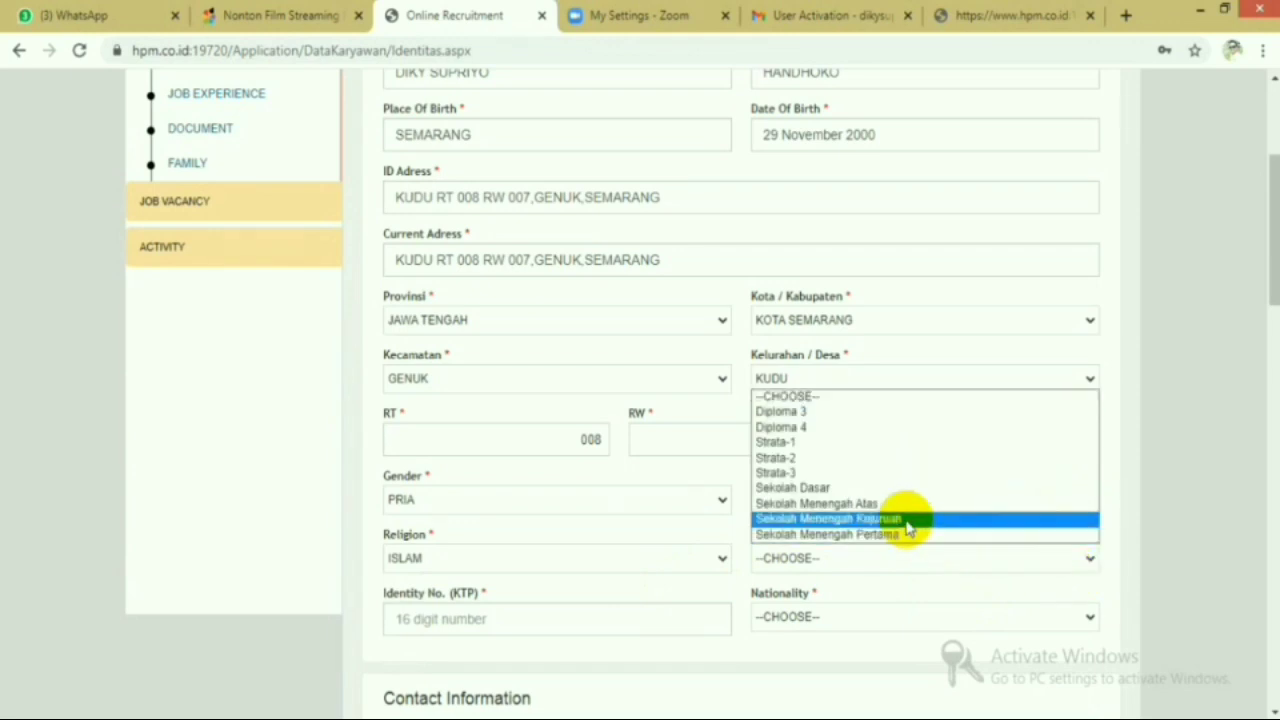
pyautogui.click(906, 522)
# - Enter the applicant's KTP identity number and set nationality to WARGA NEGARA INDONESIA
pyautogui.click(644, 621)
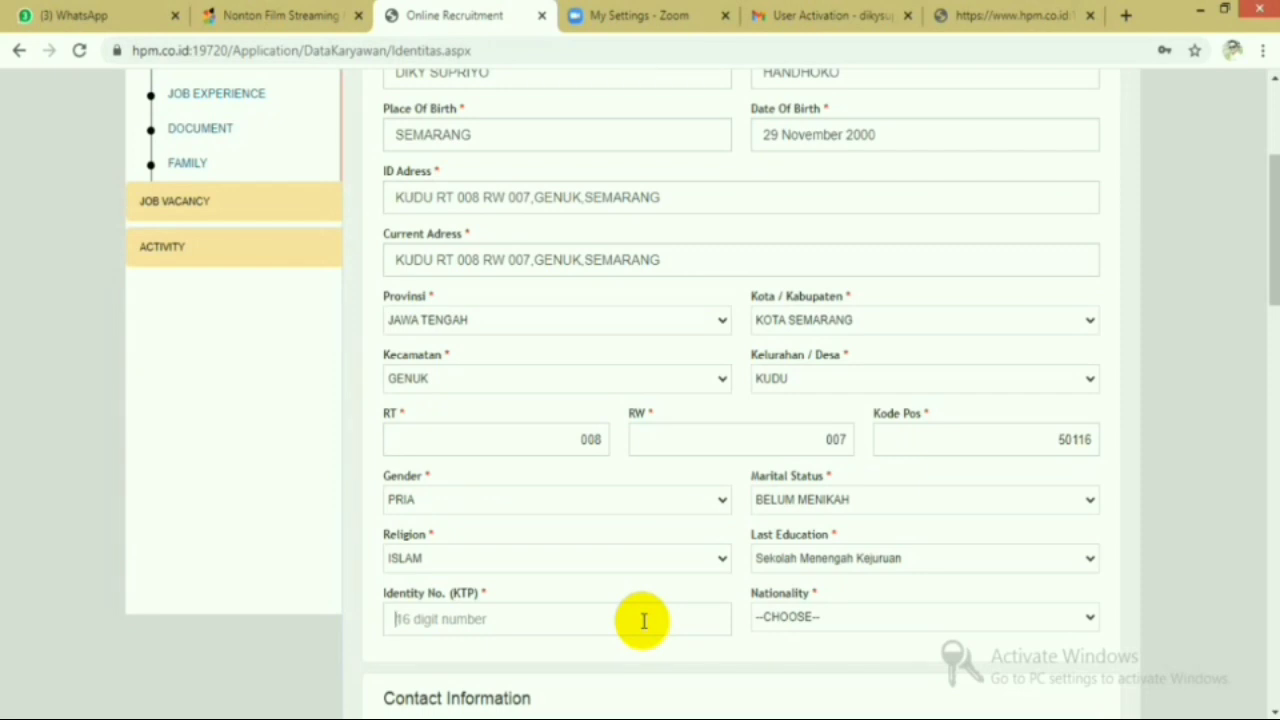
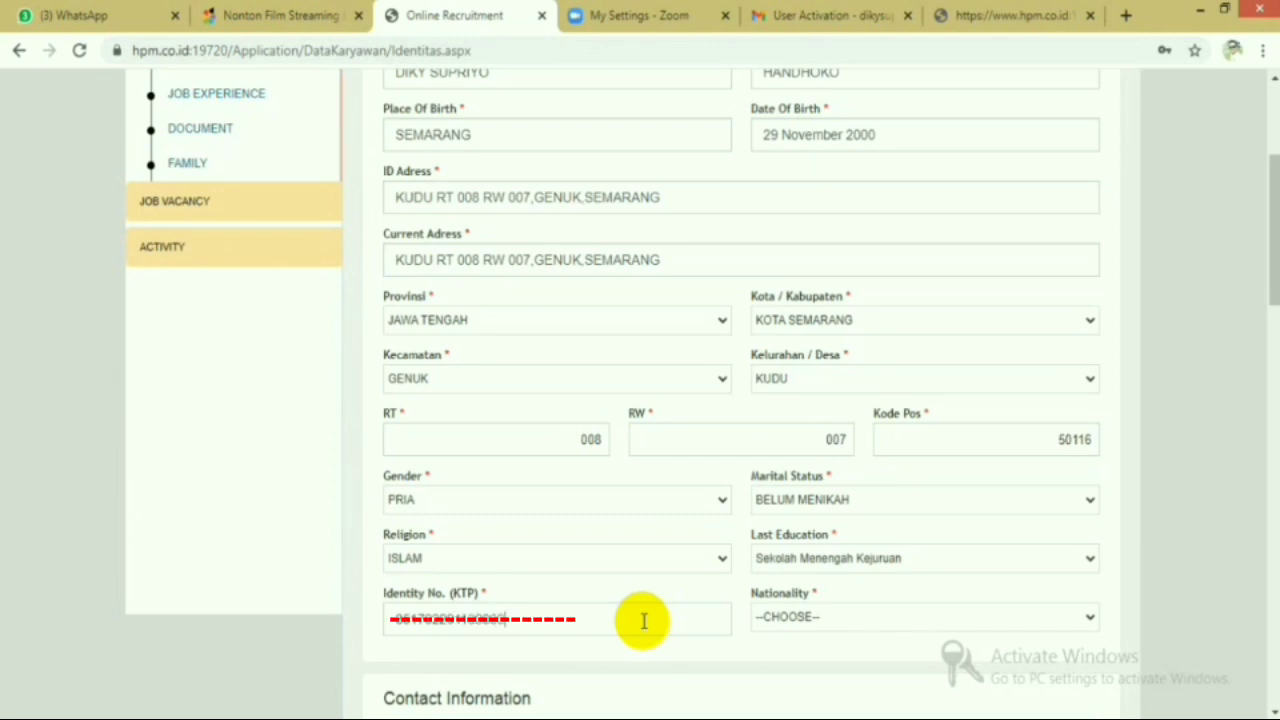
pyautogui.click(1086, 619)
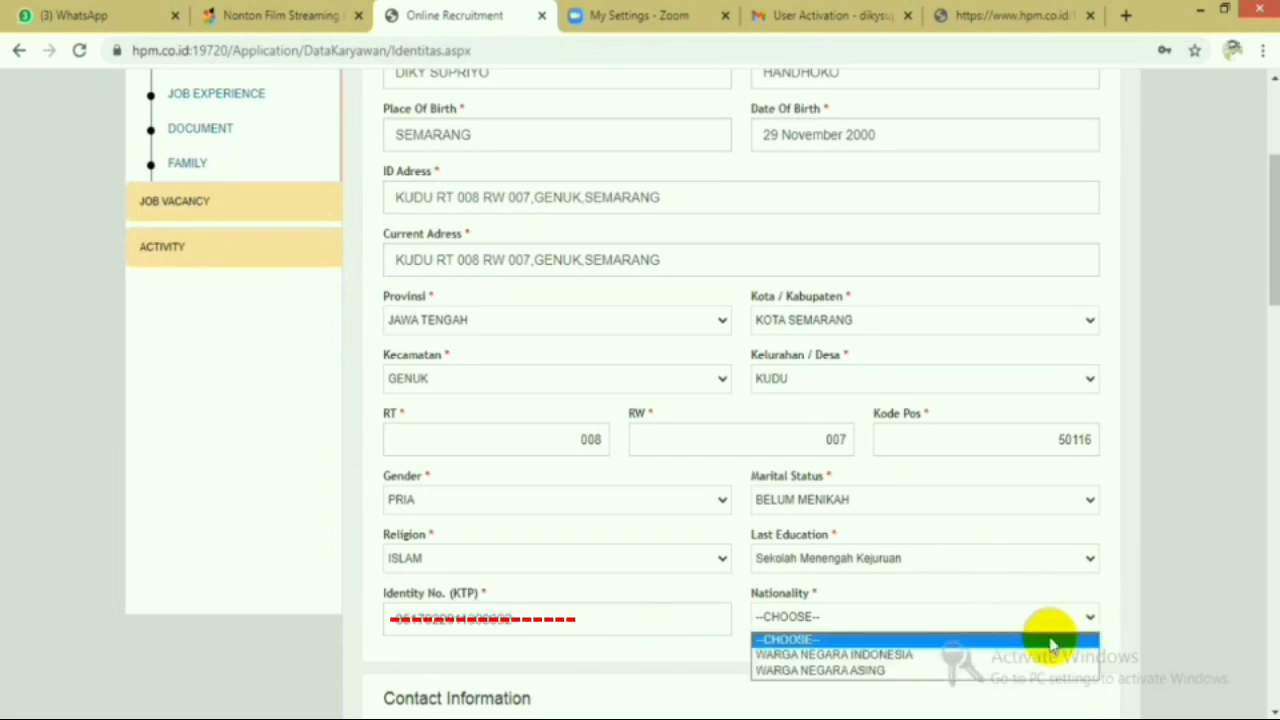
pyautogui.click(1020, 655)
pyautogui.scroll(-2, 963, 598)
pyautogui.scroll(-1, 963, 598)
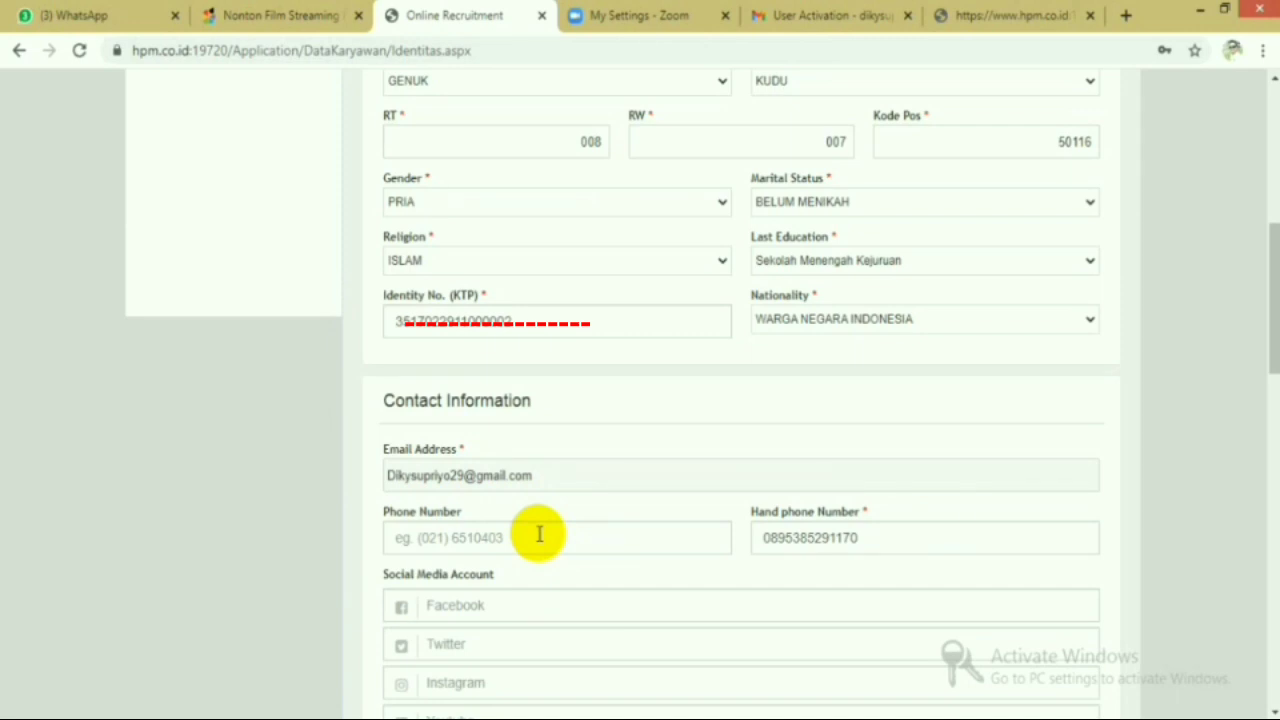
# - Enter the applicant's home phone number and Facebook account name
pyautogui.click(538, 534)
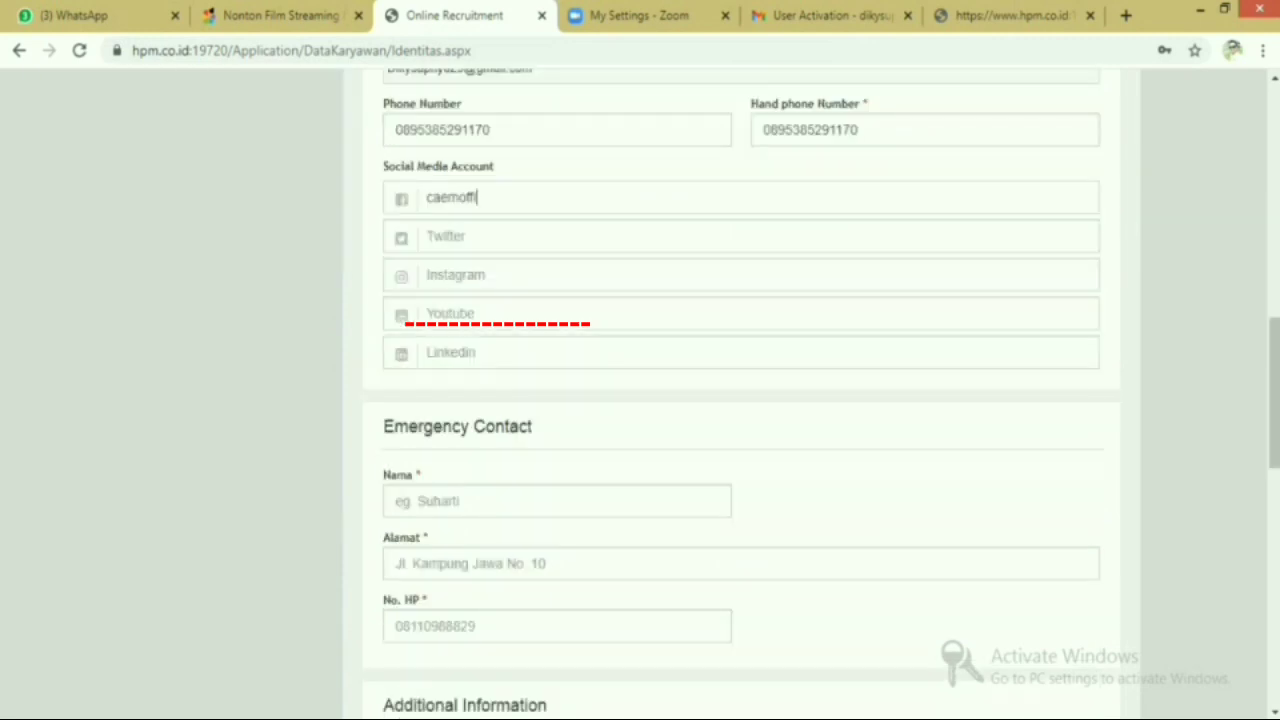
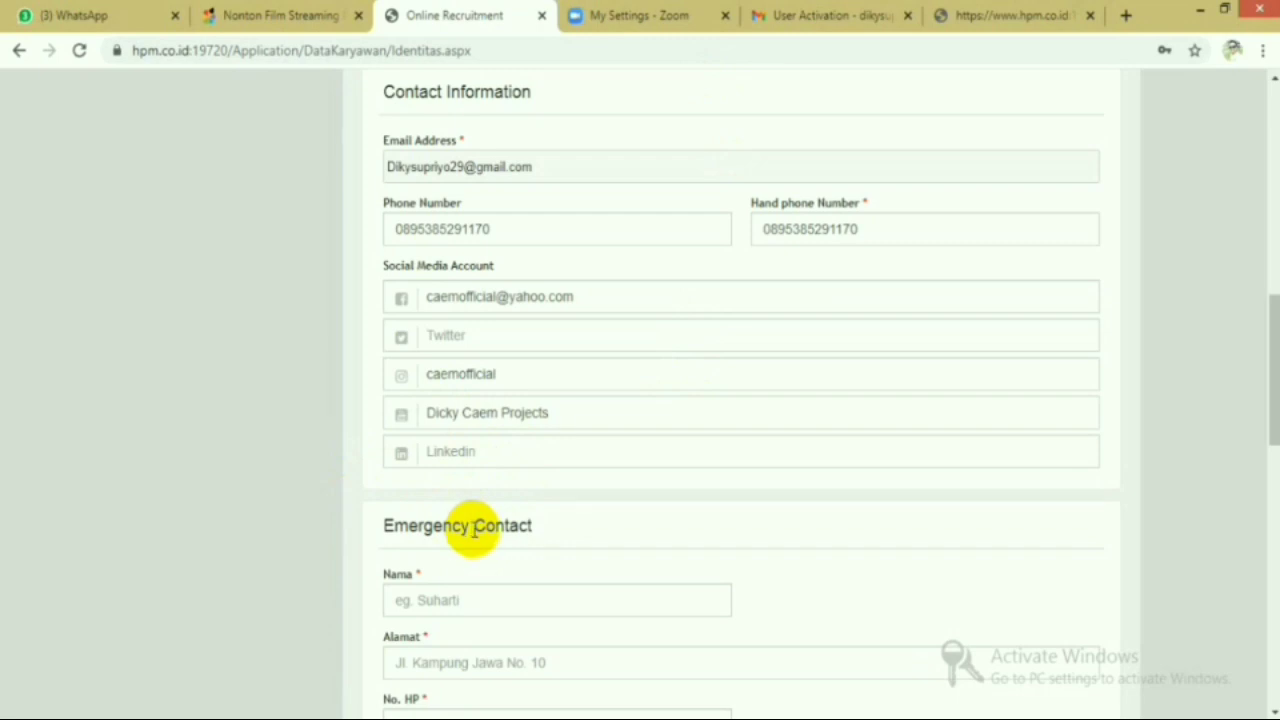
# - Enter the emergency contact's full name, home address and mobile number
pyautogui.scroll(-3, 520, 460)
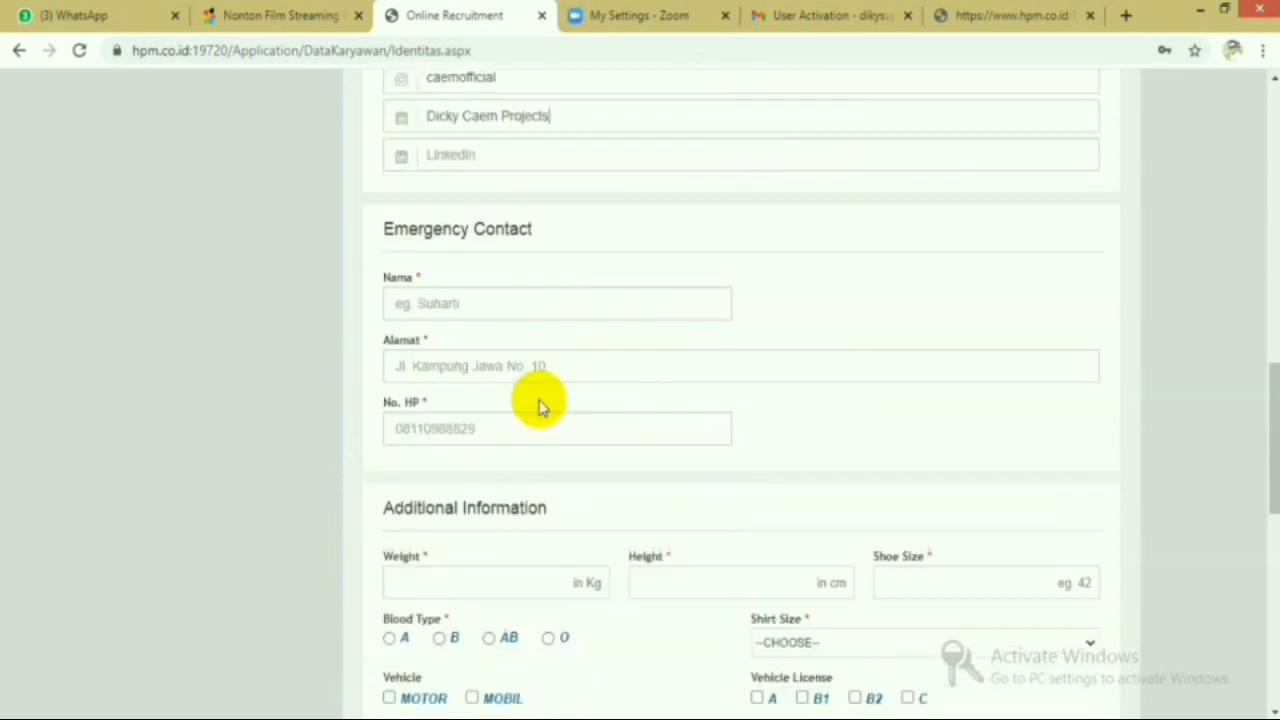
pyautogui.scroll(1, 537, 403)
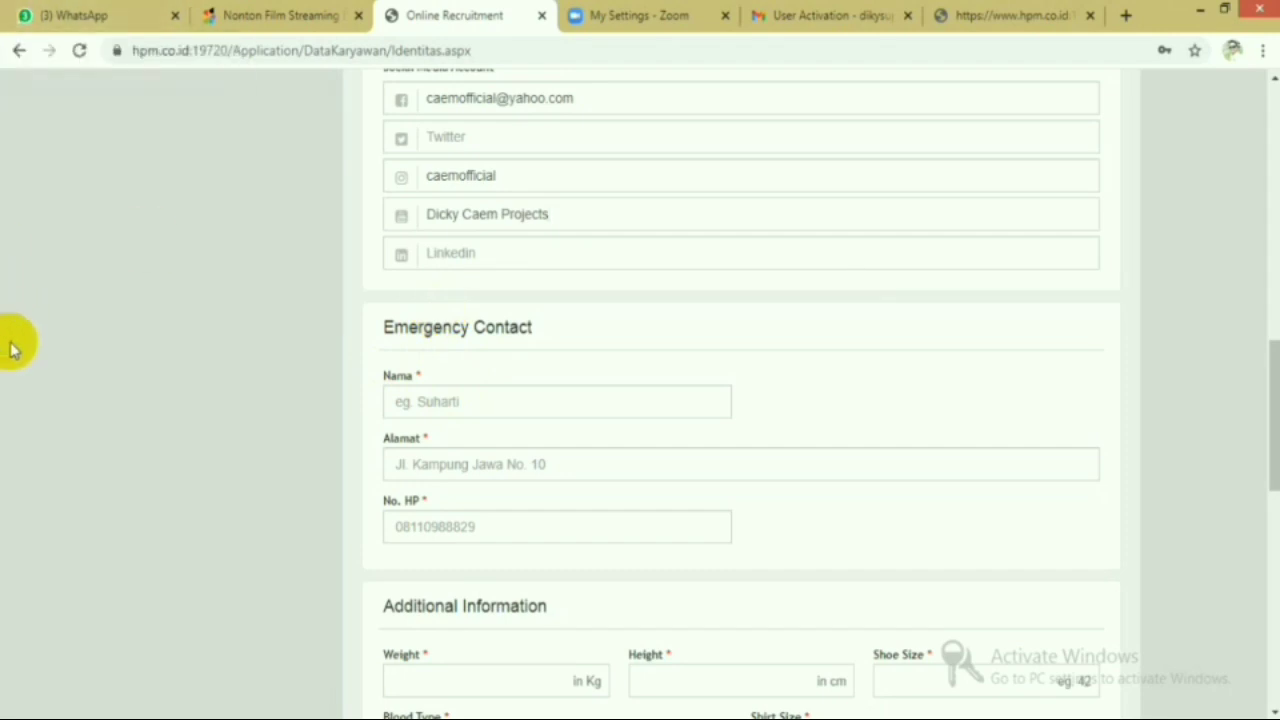
pyautogui.click(443, 402)
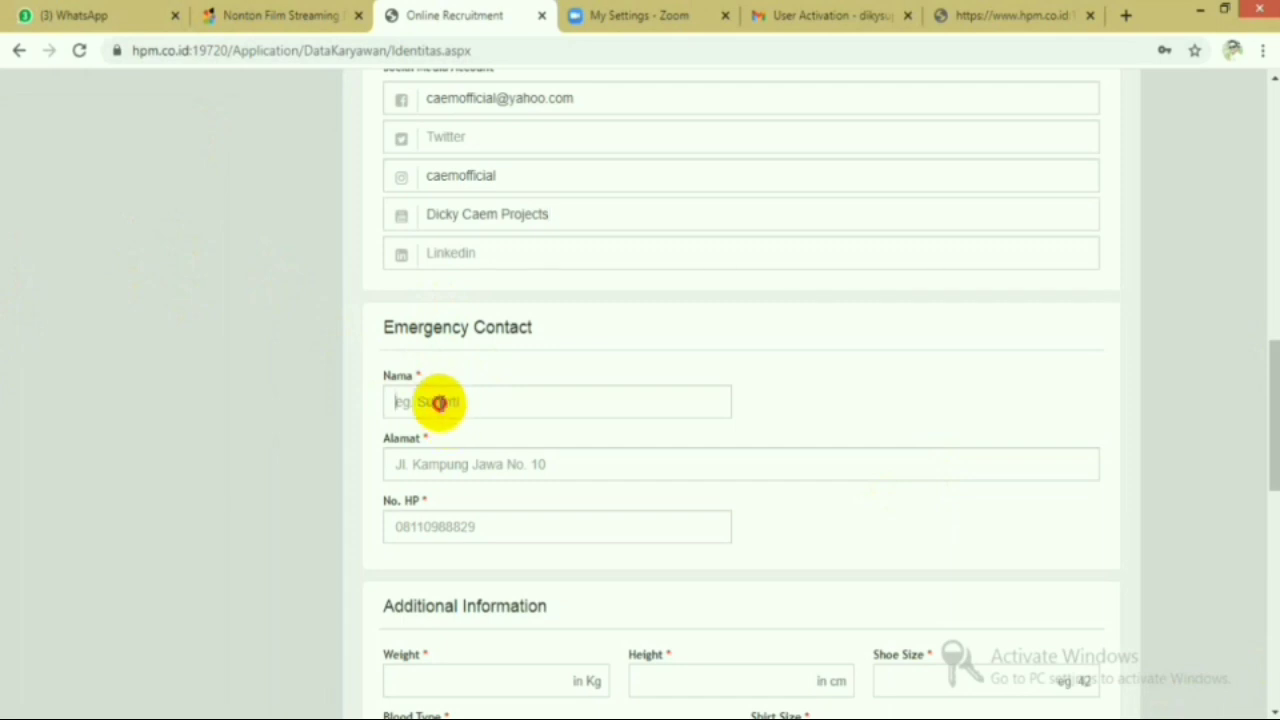
pyautogui.write('SUNARDI')
pyautogui.click(506, 466)
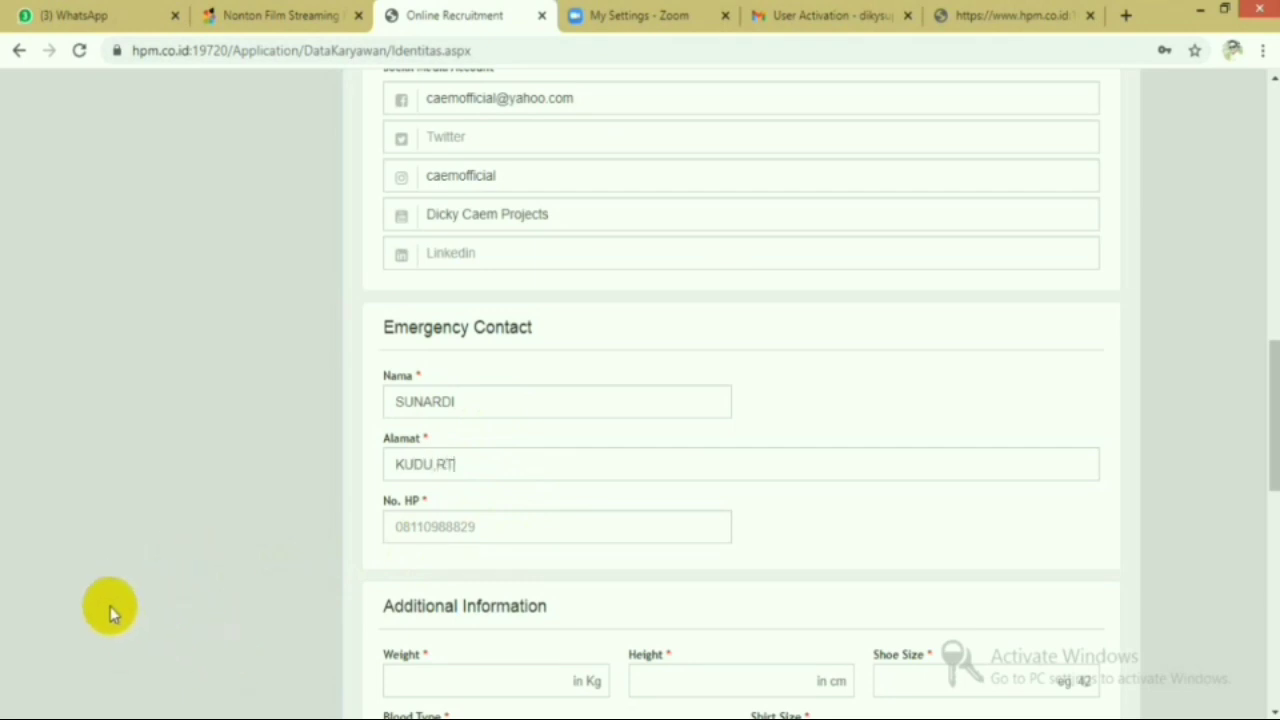
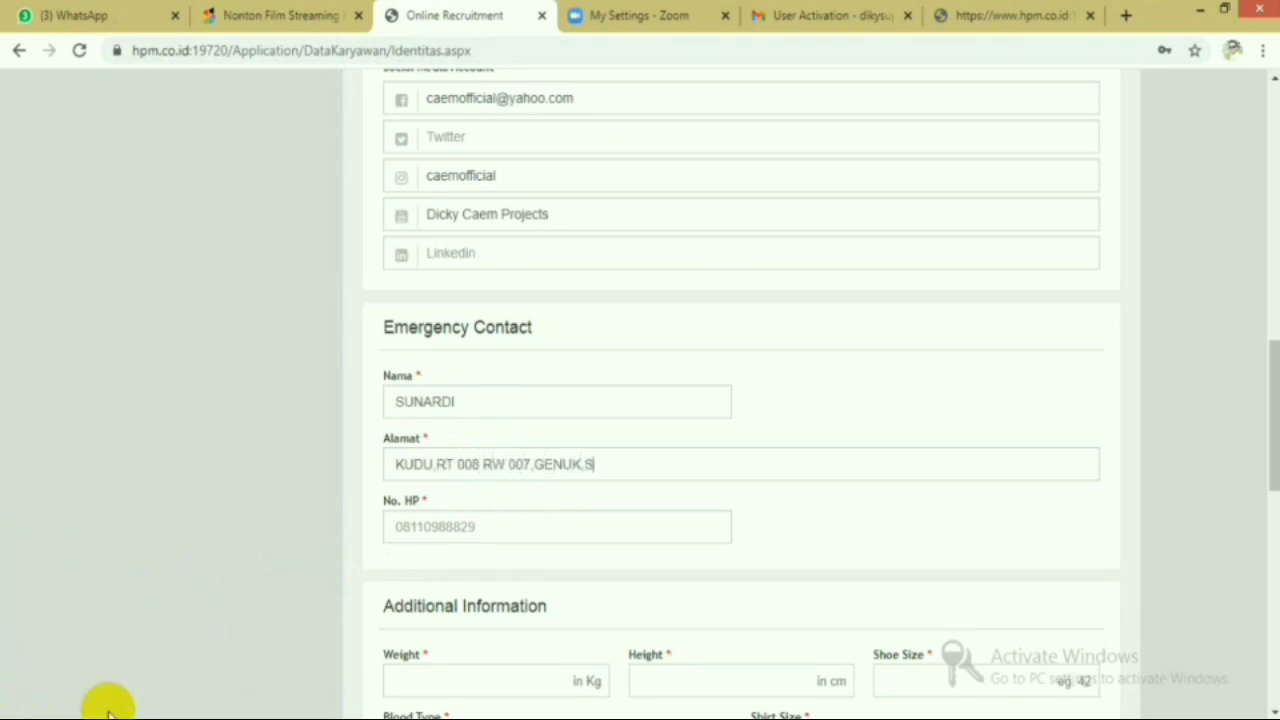
pyautogui.click(563, 529)
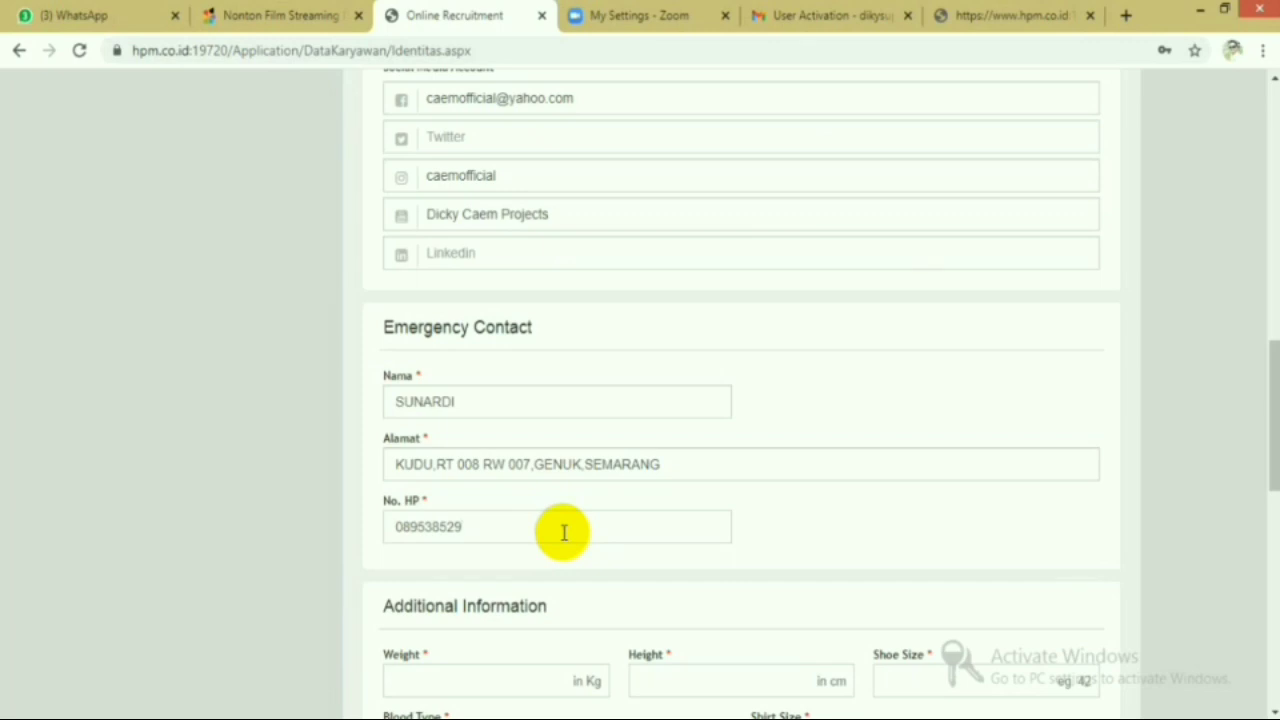
pyautogui.scroll(-2, 564, 532)
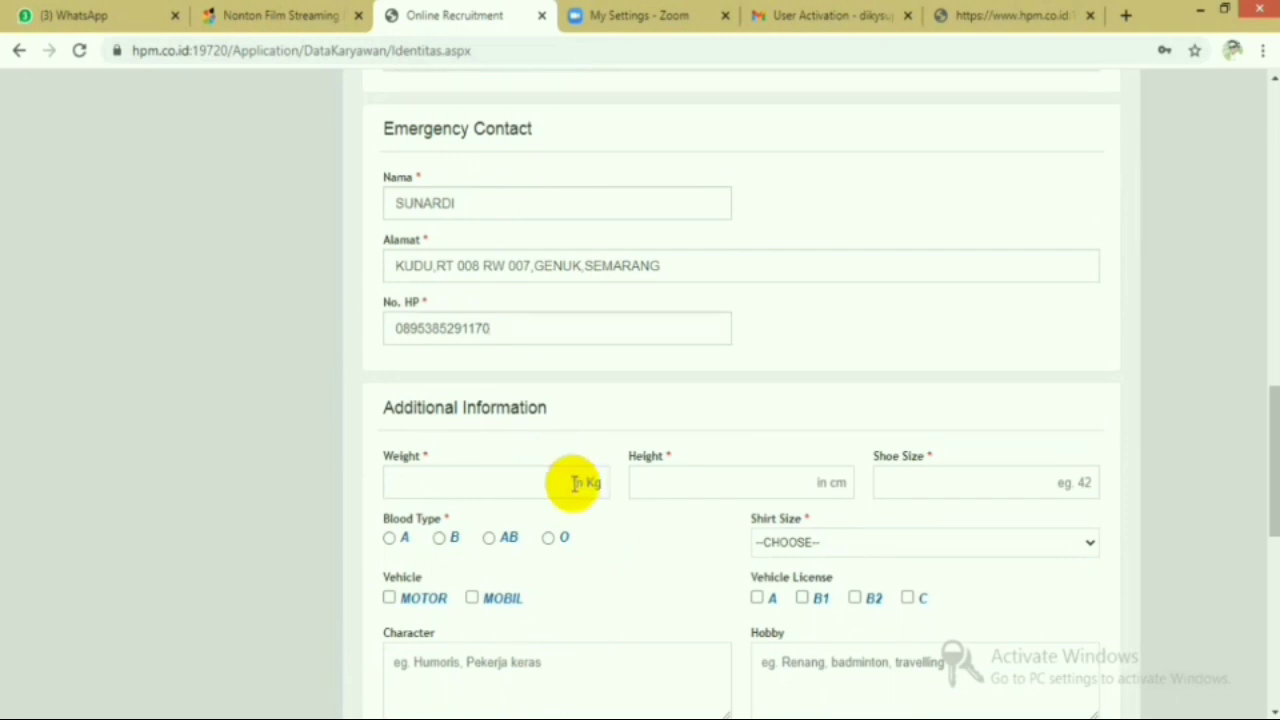
# - Record height 175, weight 65, shoe size 44 and blood type O
pyautogui.click(838, 485)
pyautogui.write('175')
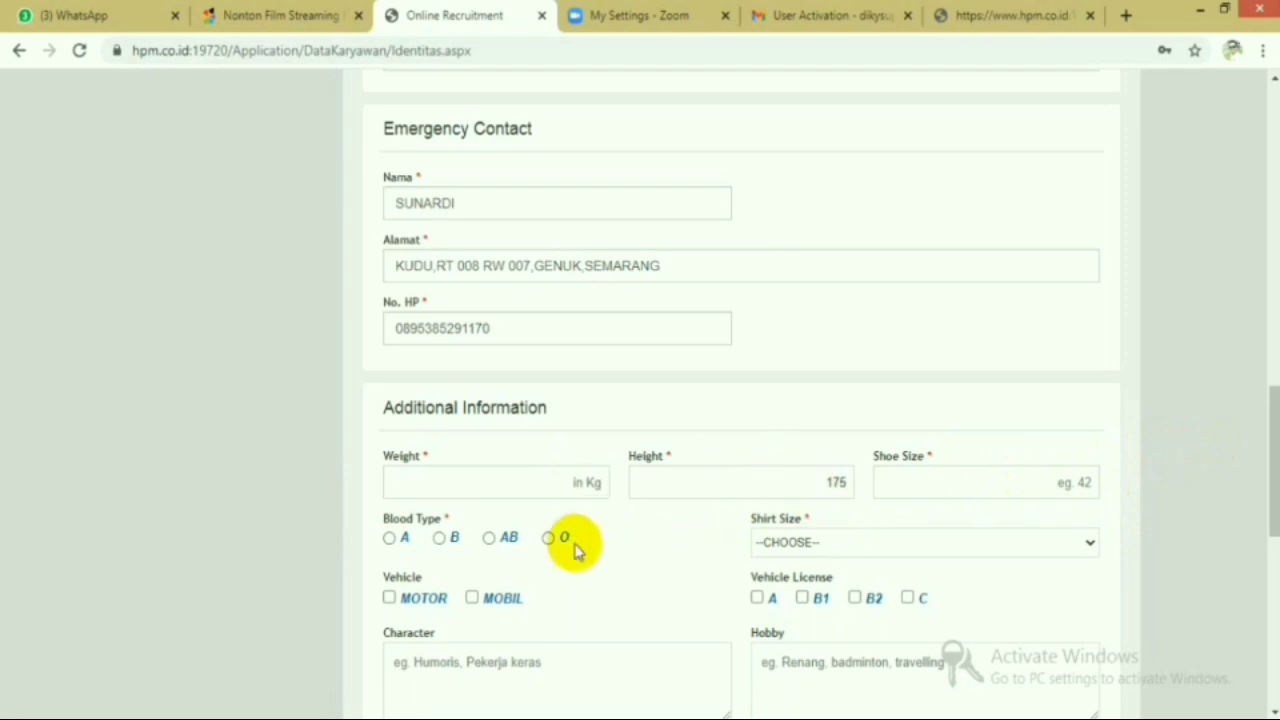
pyautogui.click(580, 482)
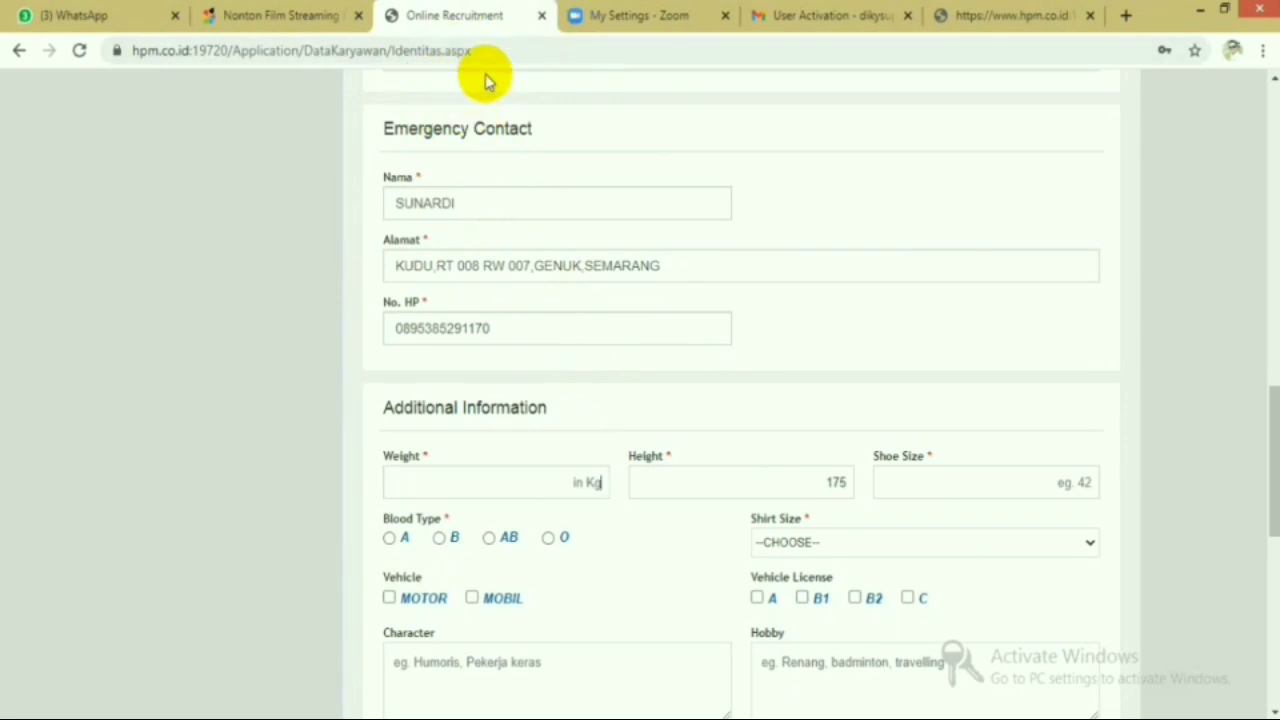
pyautogui.write('65')
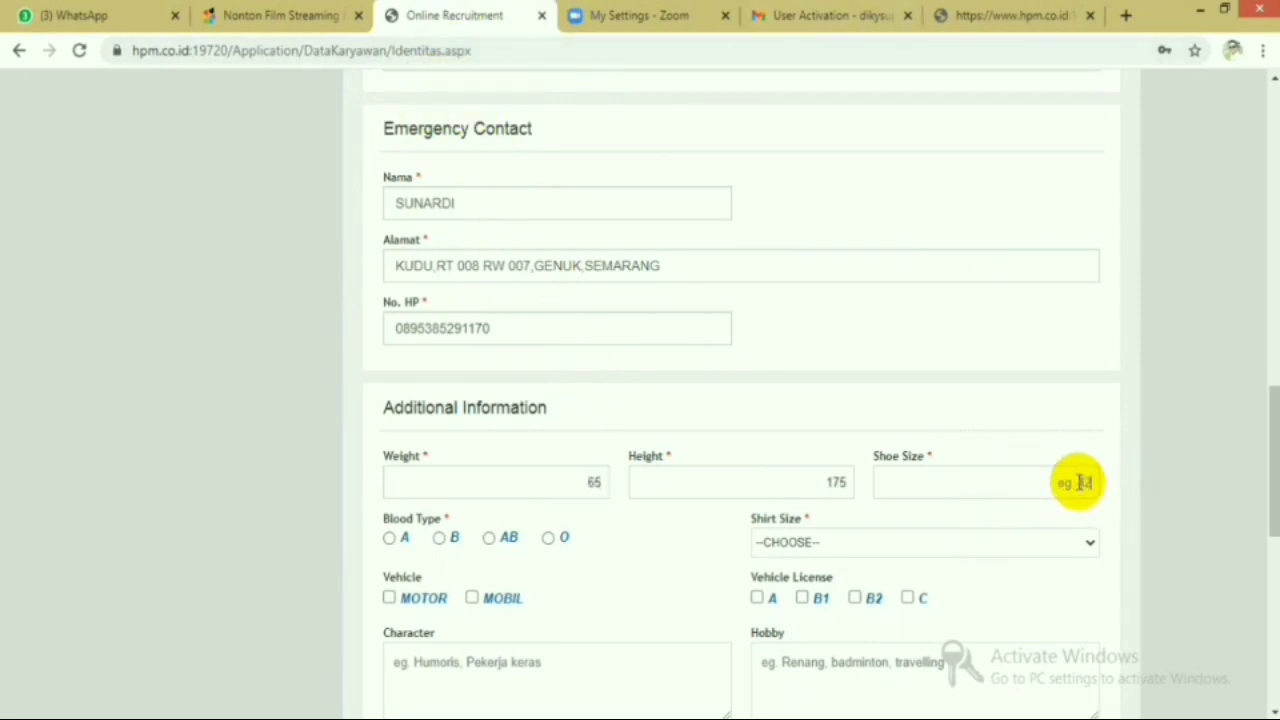
pyautogui.click(1078, 483)
pyautogui.write('44')
pyautogui.click(553, 541)
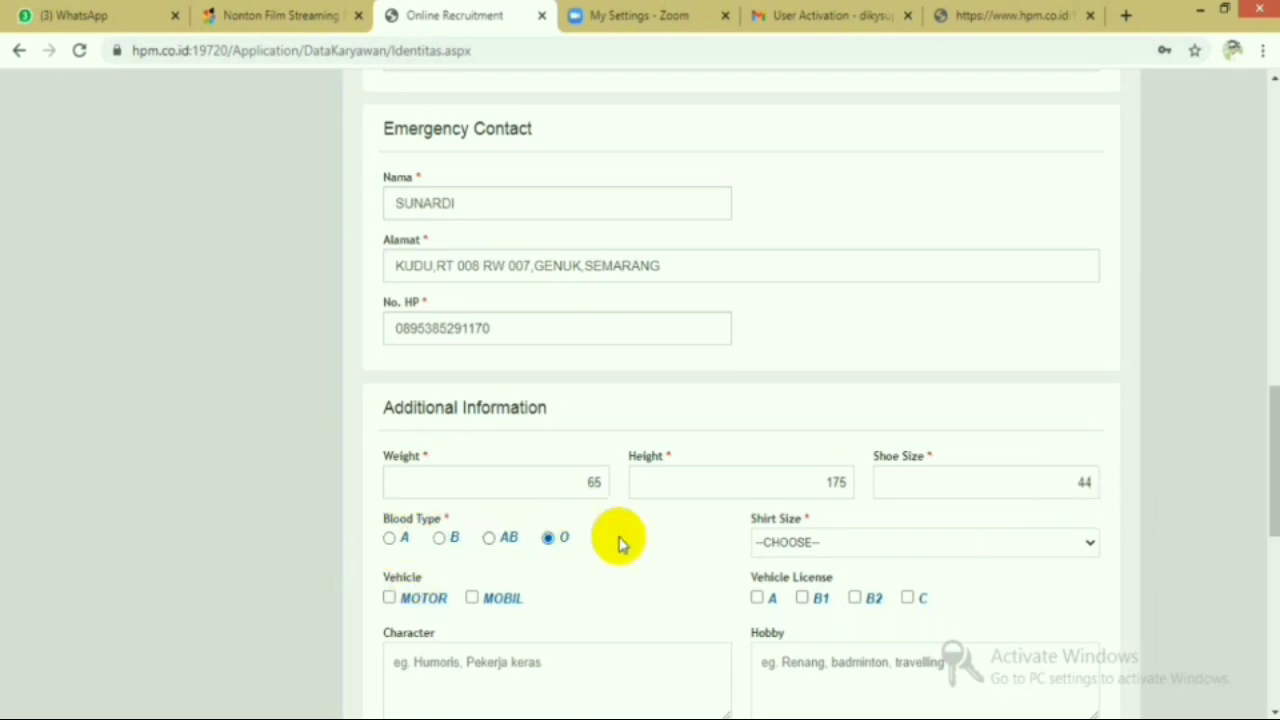
# - Set shirt size XL, mark MOTOR as owned vehicle, and select licence C
pyautogui.click(1086, 550)
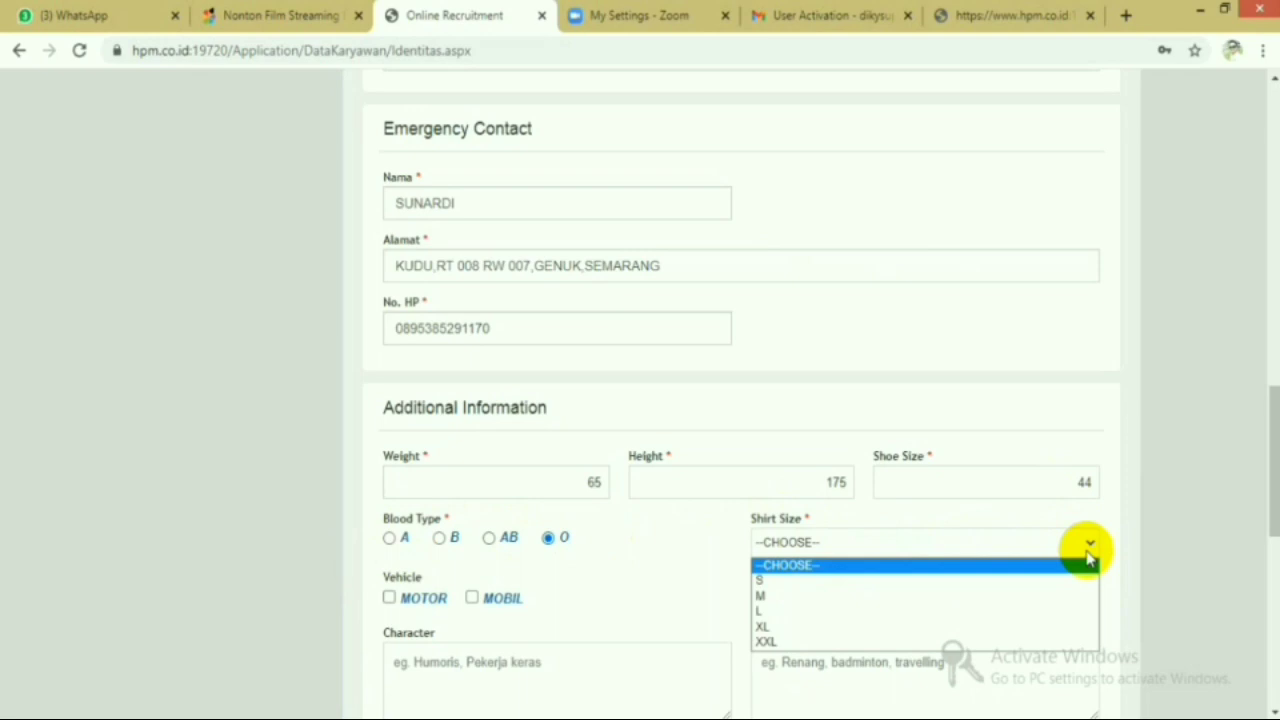
pyautogui.click(988, 626)
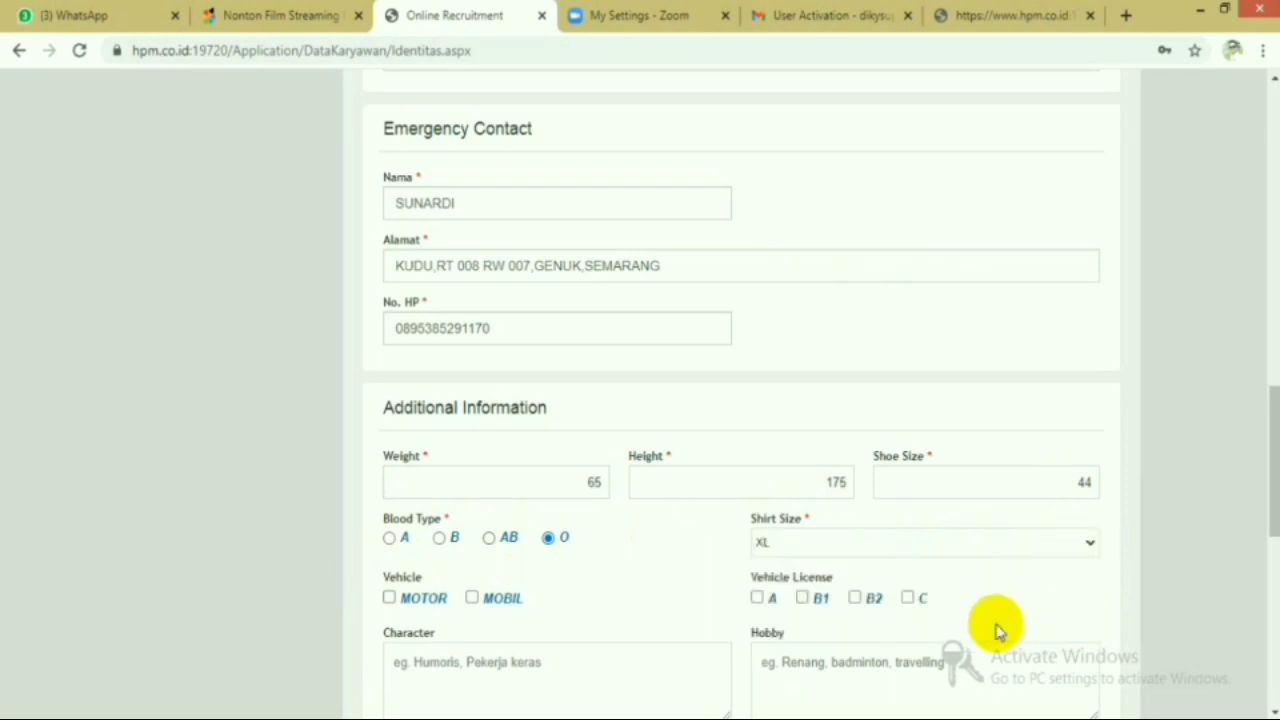
pyautogui.click(1085, 541)
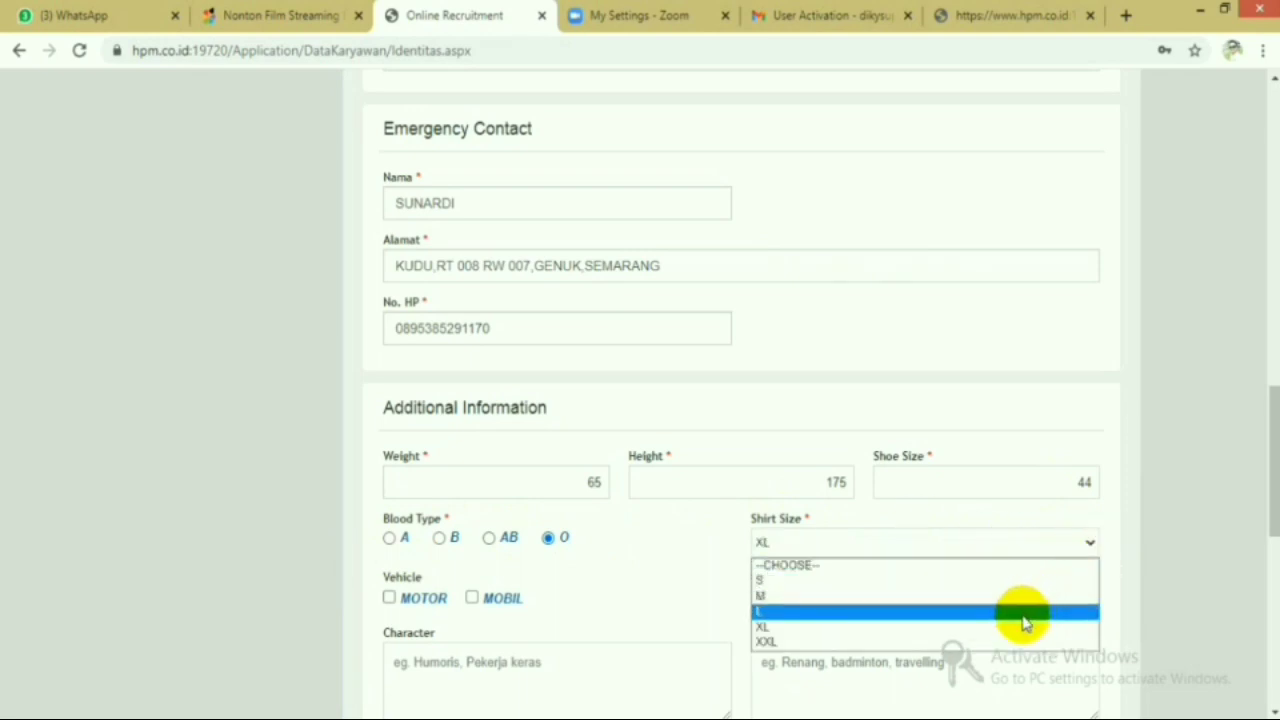
pyautogui.click(1020, 614)
pyautogui.click(1088, 543)
pyautogui.click(988, 626)
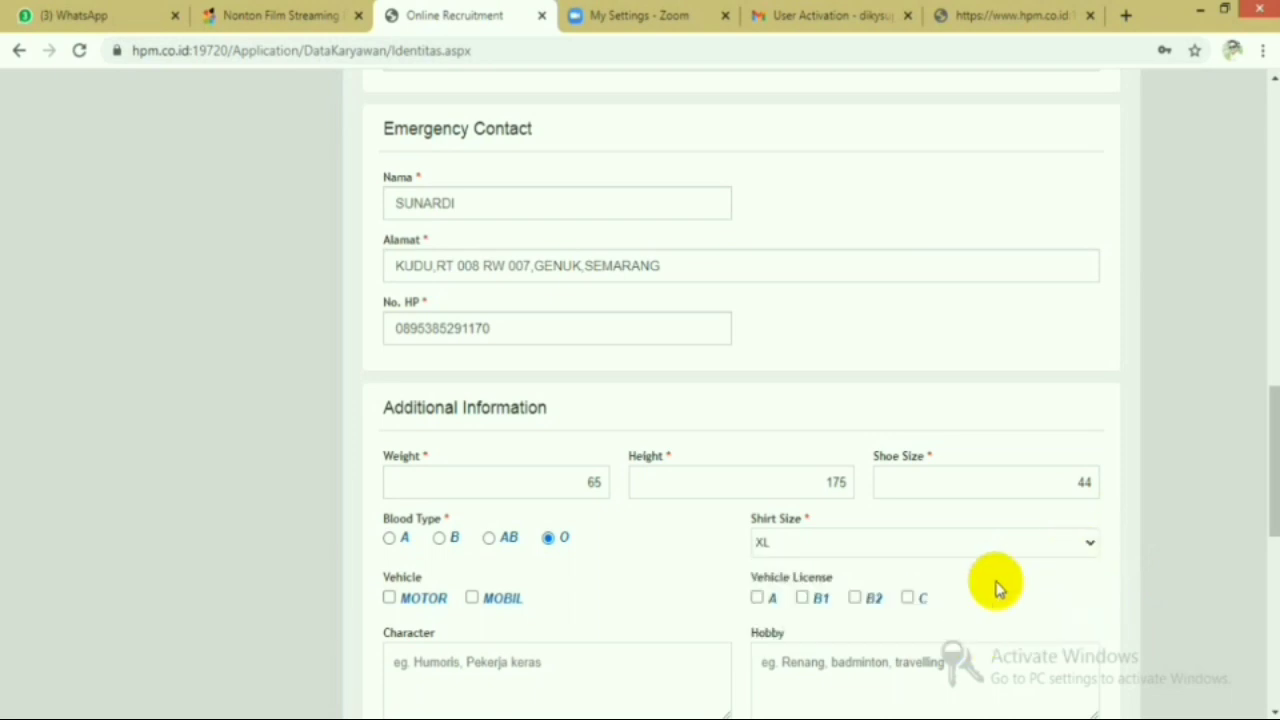
pyautogui.click(389, 598)
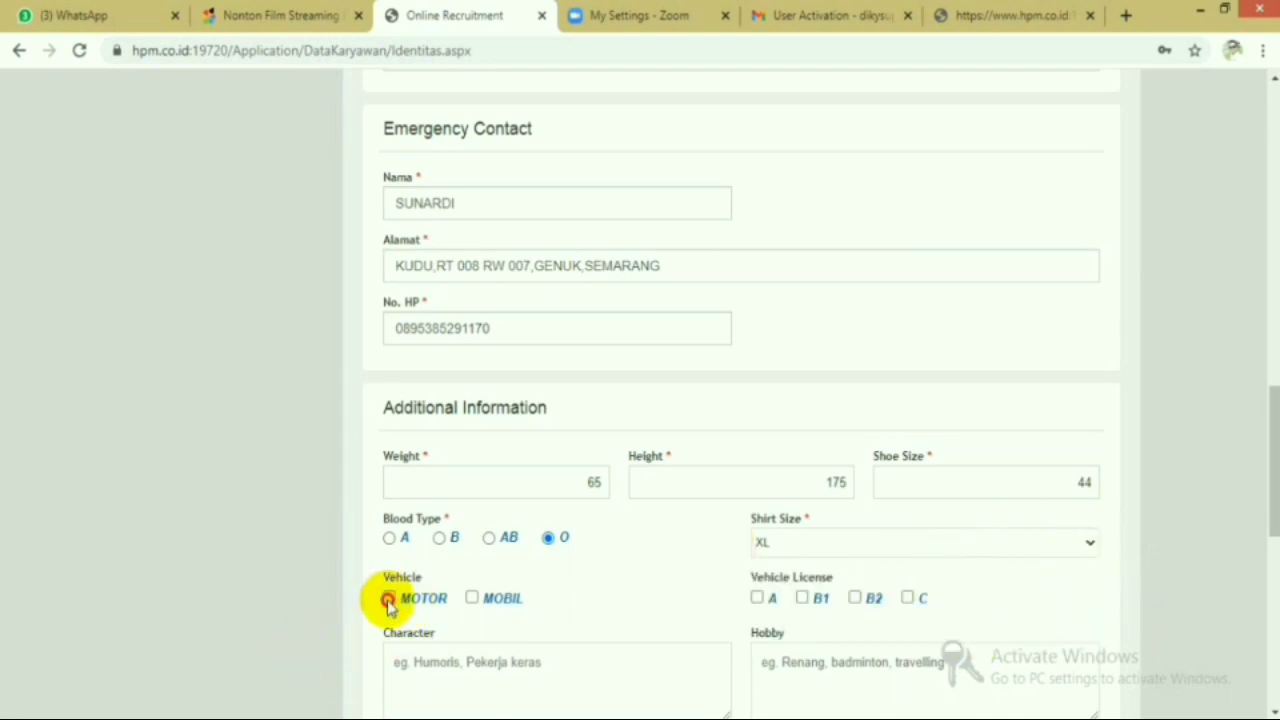
pyautogui.scroll(-2, 651, 531)
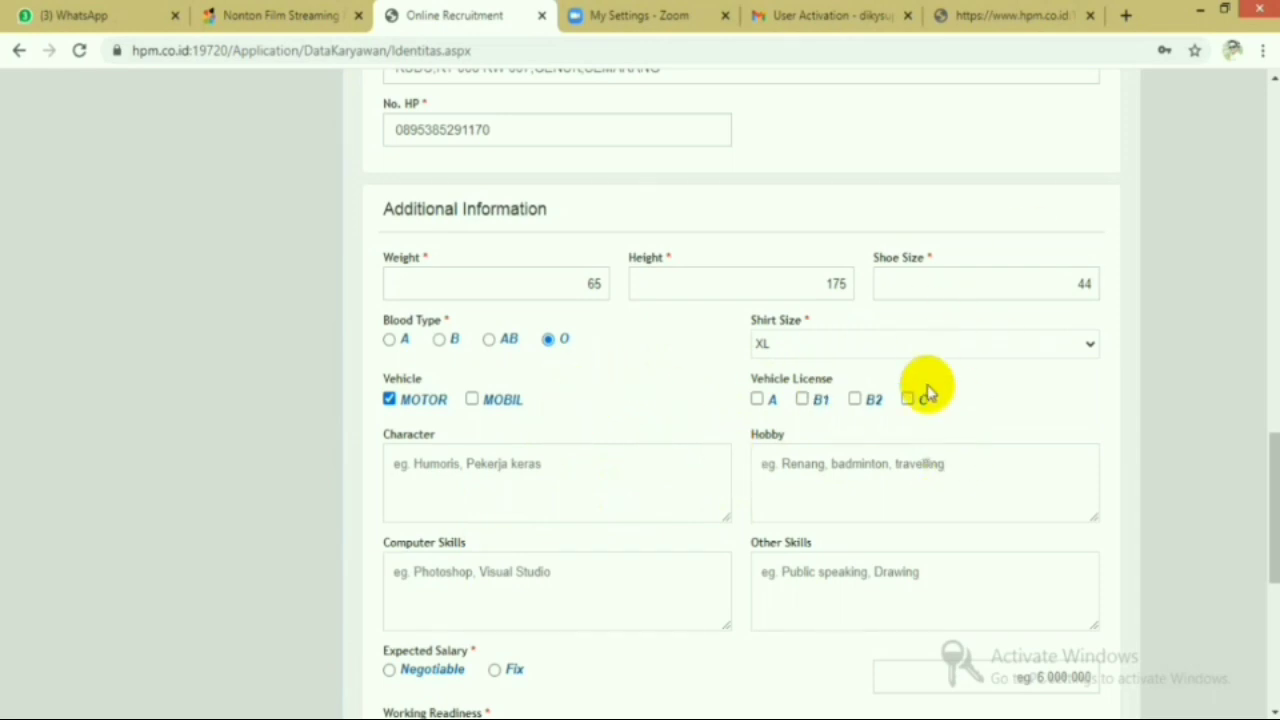
pyautogui.click(909, 399)
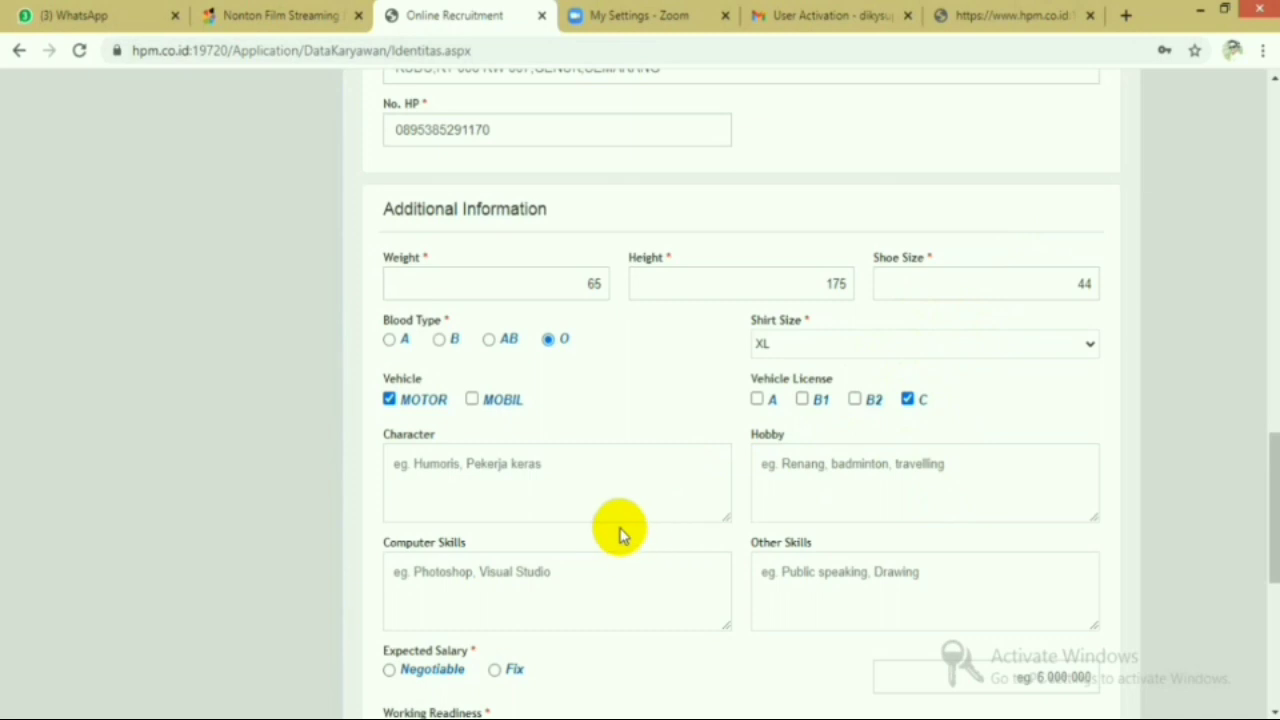
# - Enter 'humoris' as character and 'foto' as computer skills
pyautogui.click(429, 463)
pyautogui.scroll(-2, 500, 450)
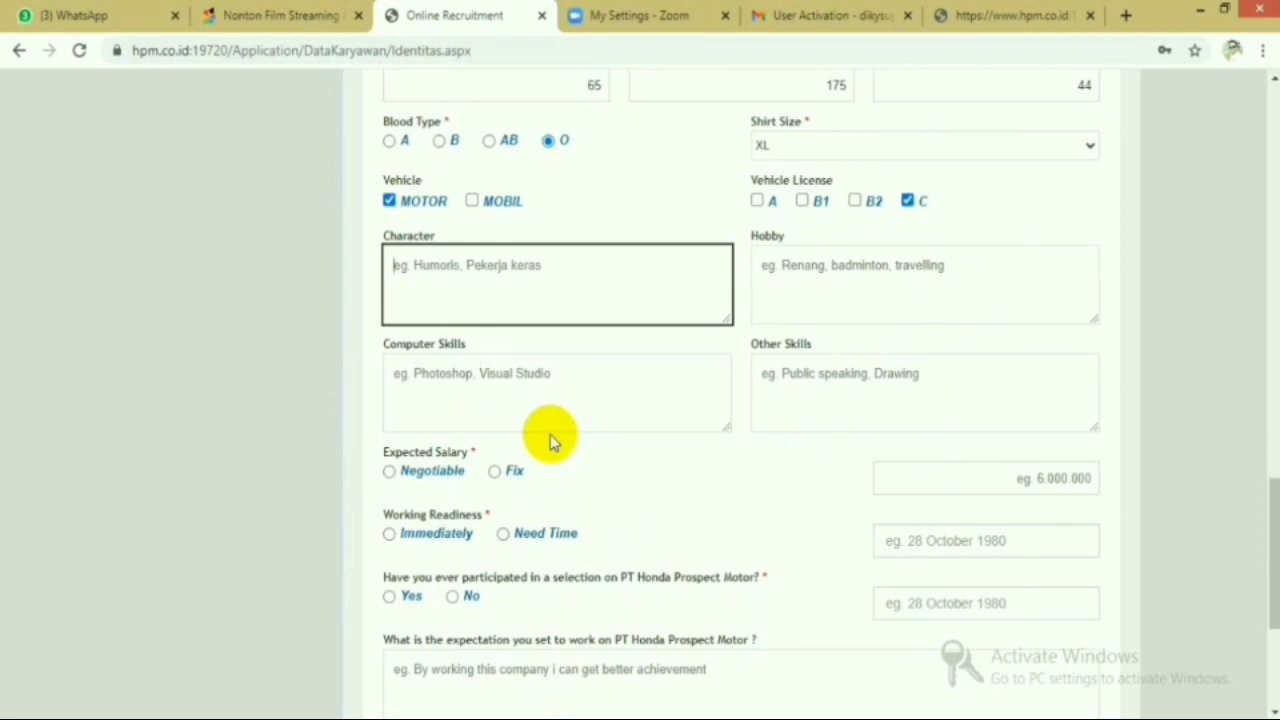
pyautogui.write('humoris')
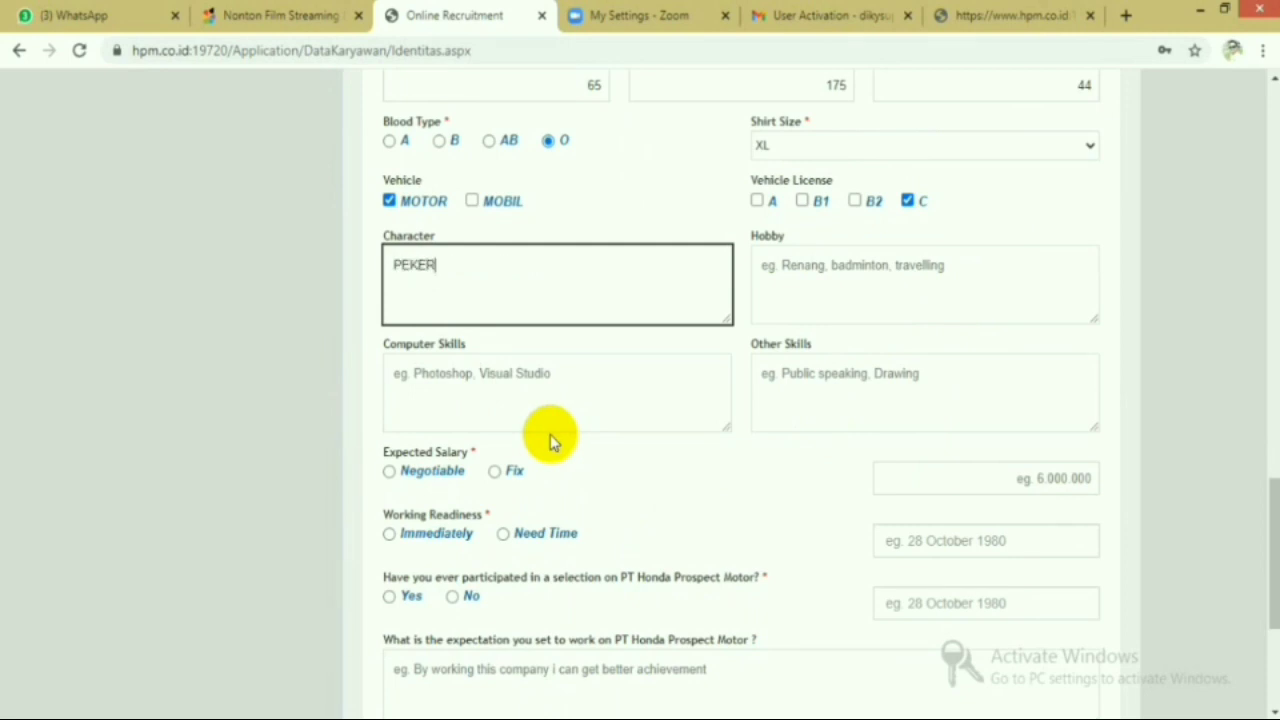
pyautogui.click(534, 380)
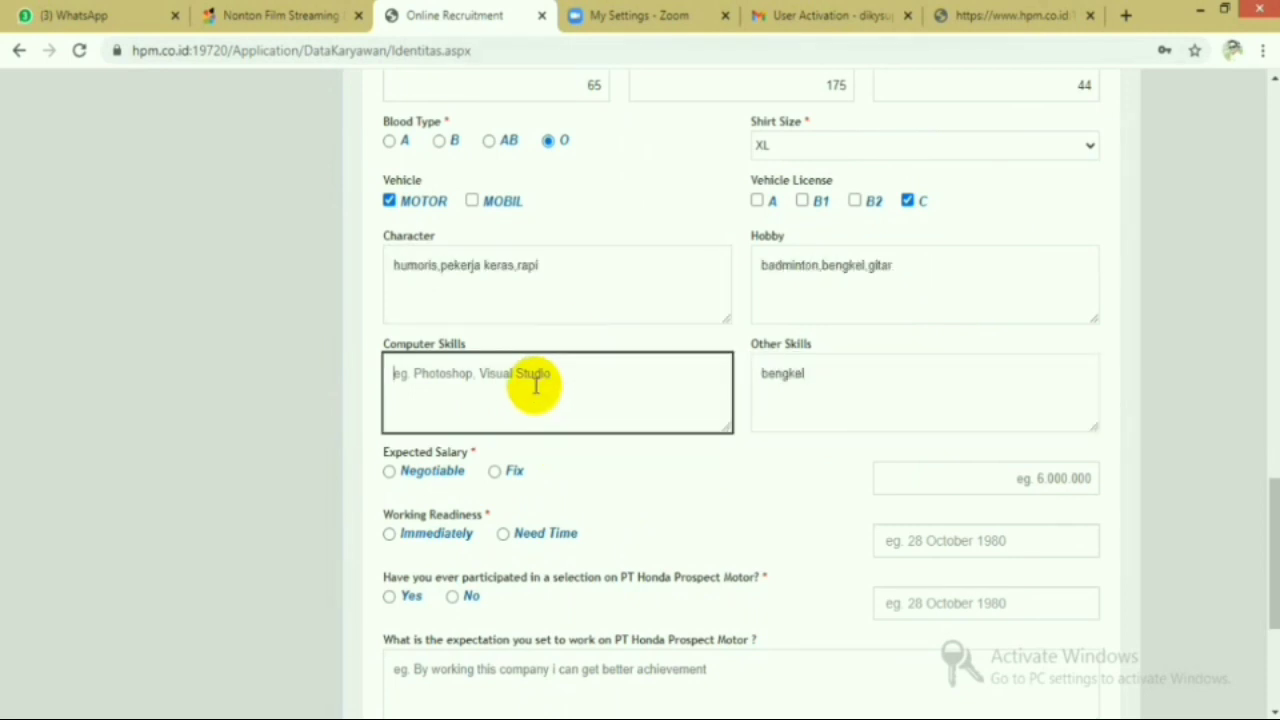
pyautogui.write('foto')
pyautogui.scroll(-2, 530, 390)
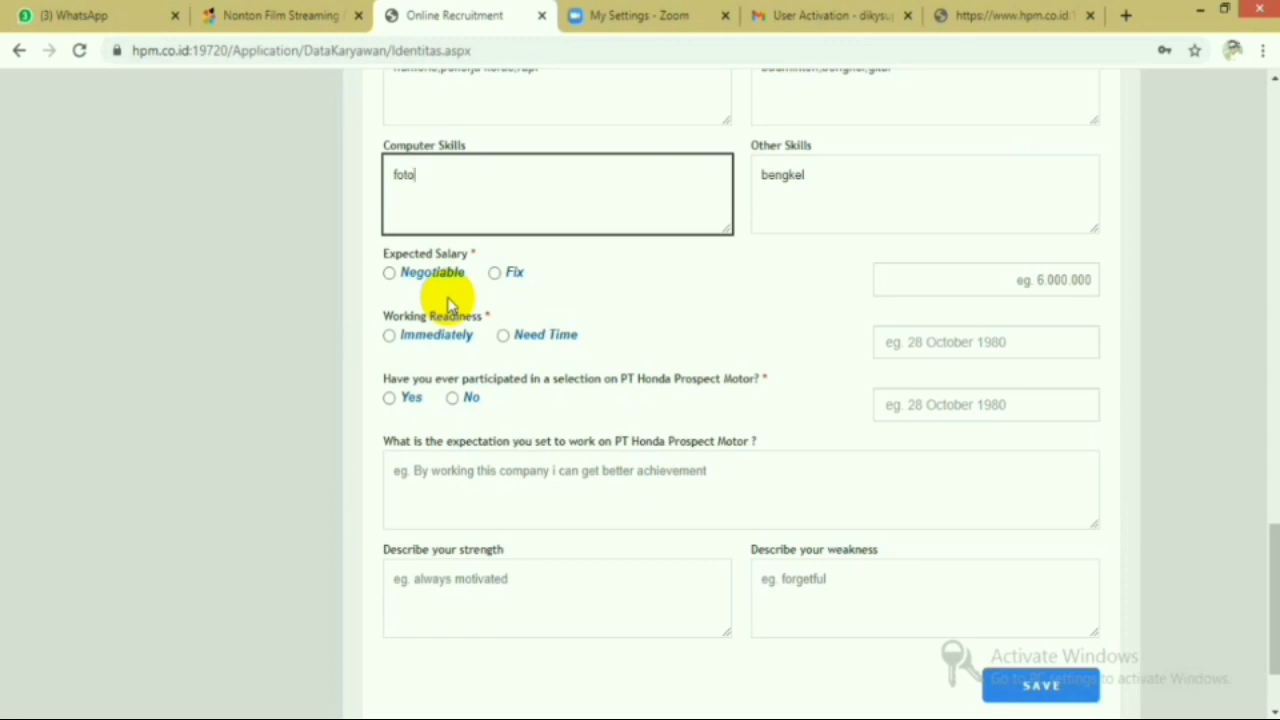
# - Choose Negotiable salary, Immediately for readiness, and Yes for previous Honda Prospect Motor selection
pyautogui.click(388, 274)
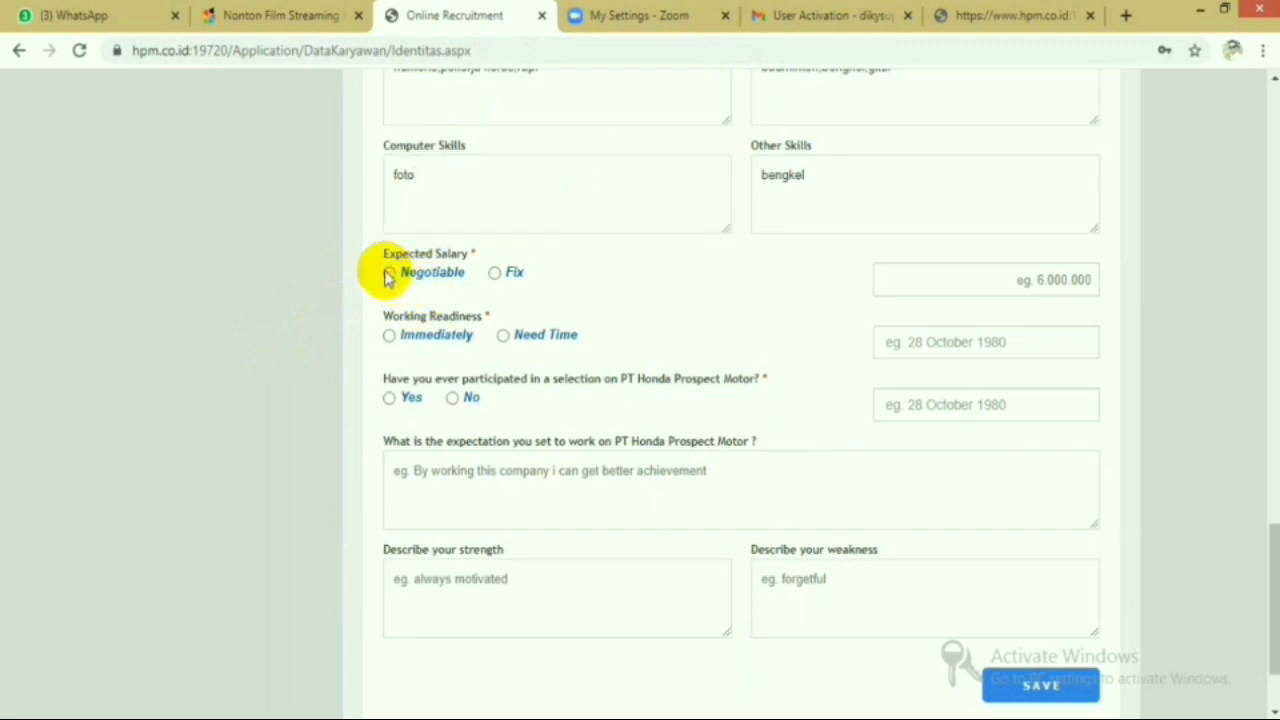
pyautogui.click(388, 274)
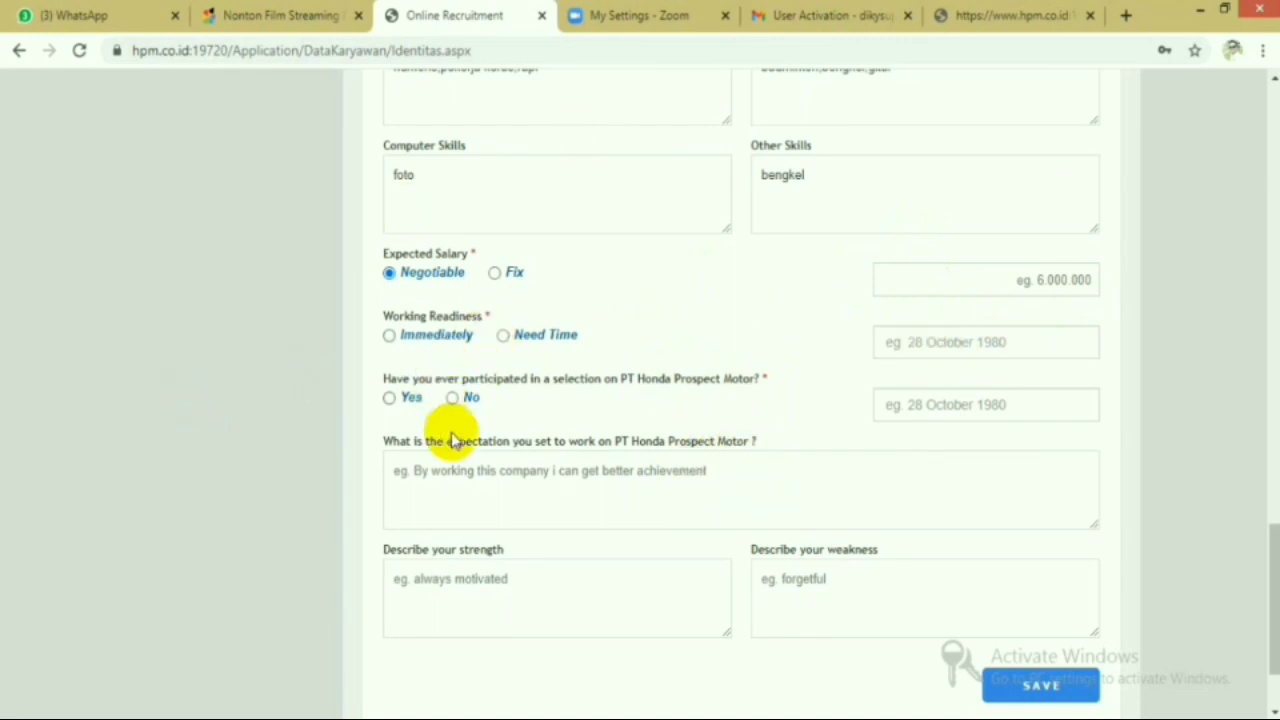
pyautogui.scroll(-2, 506, 409)
pyautogui.scroll(1, 508, 410)
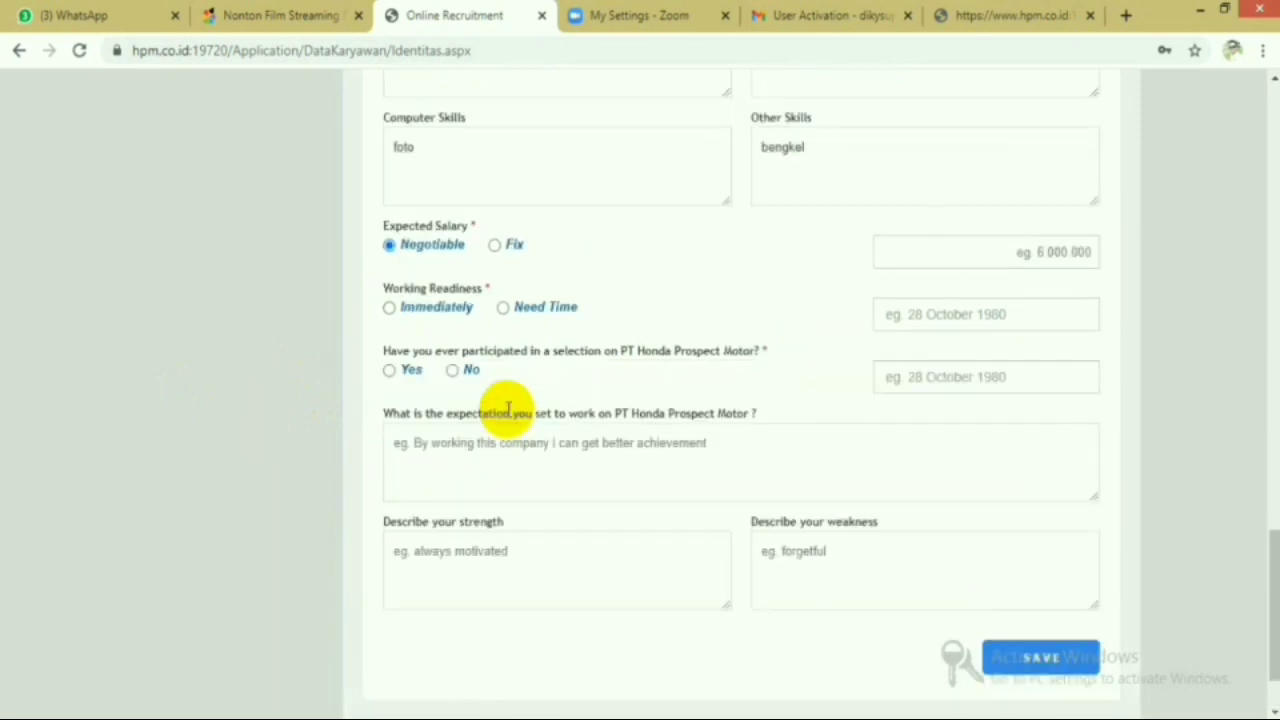
pyautogui.scroll(-1, 508, 410)
pyautogui.scroll(3, 500, 414)
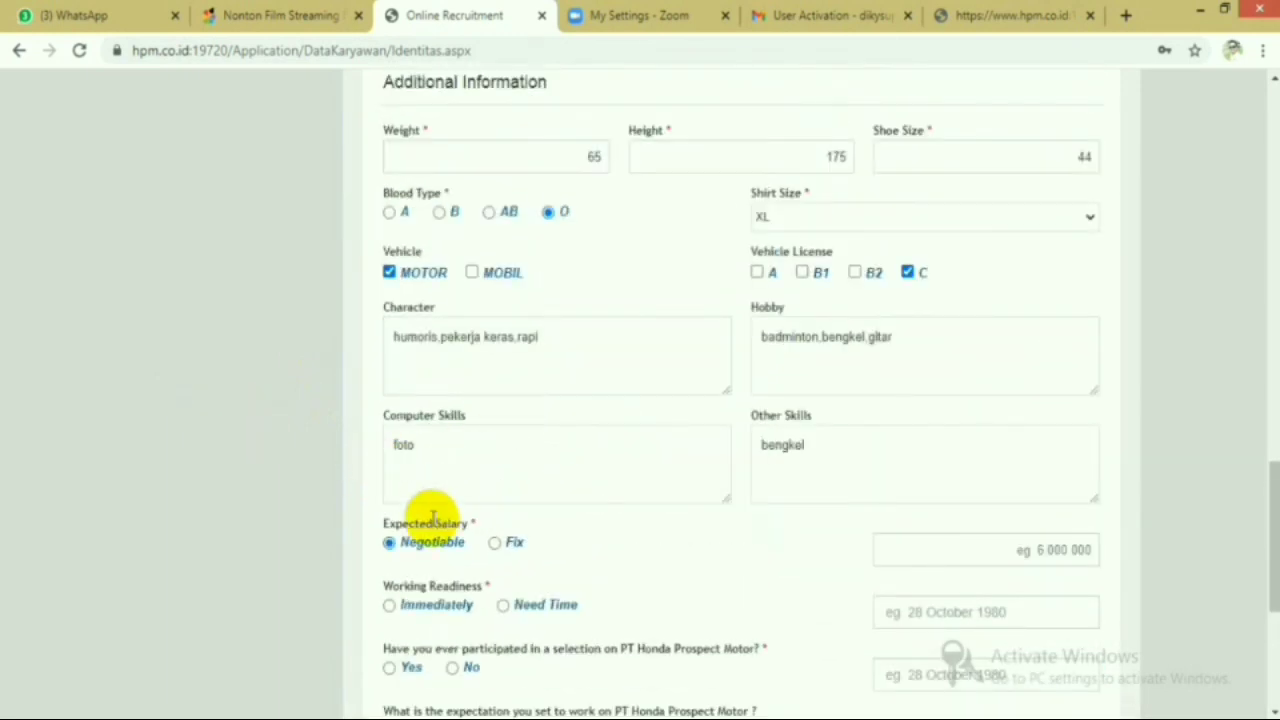
pyautogui.scroll(-2, 432, 515)
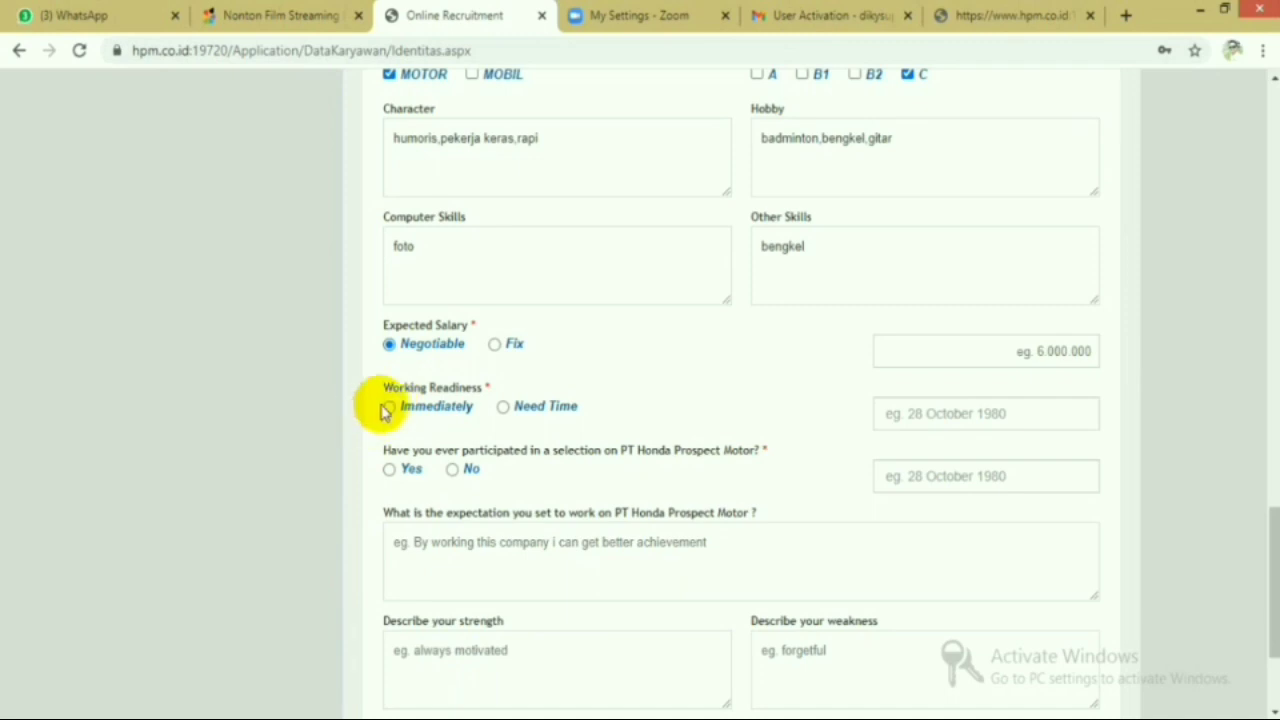
pyautogui.click(389, 408)
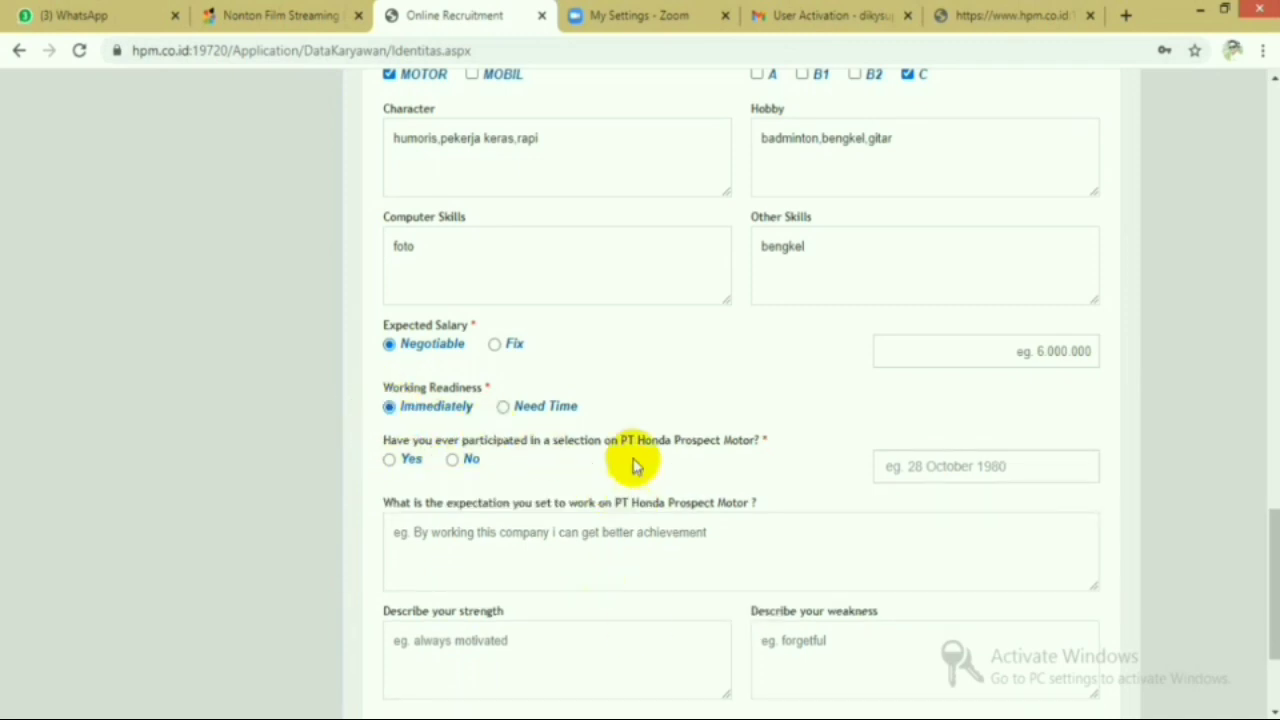
pyautogui.click(389, 460)
pyautogui.scroll(-1, 557, 410)
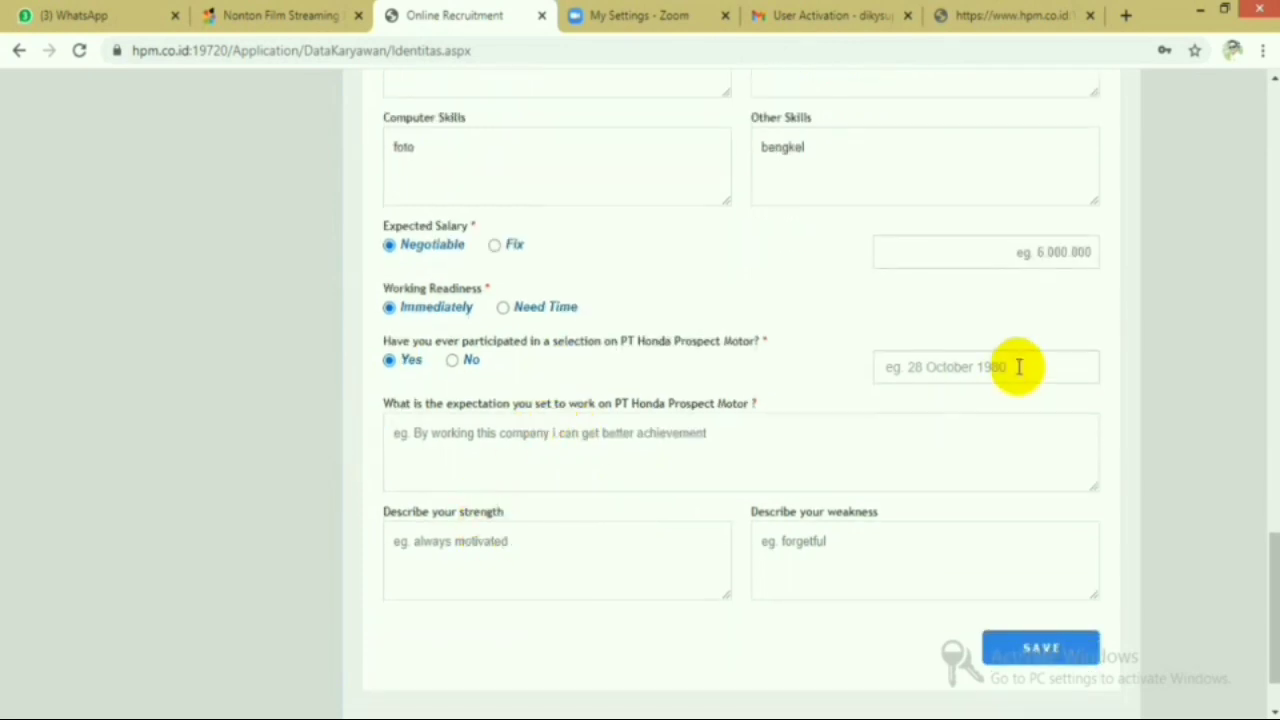
pyautogui.scroll(1, 1017, 366)
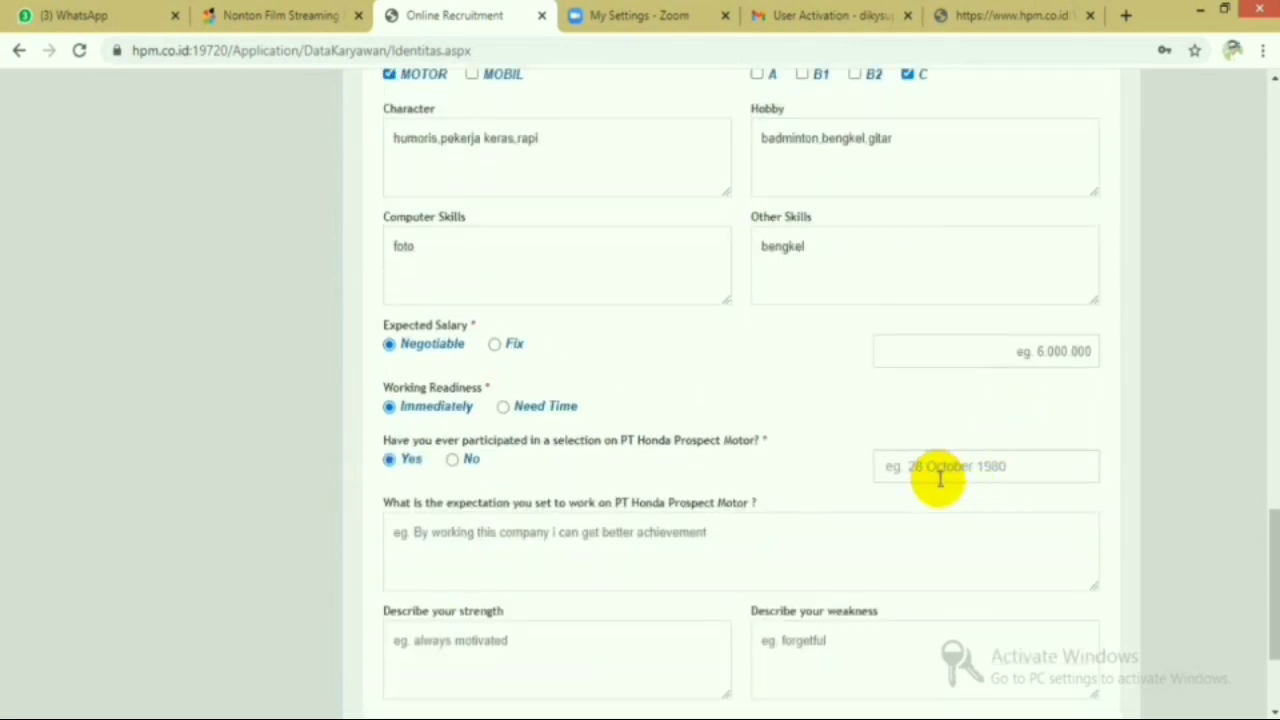
# - Finish the work expectation text, start the strength answer, and enter expected salary 6,000,000
pyautogui.write('disana')
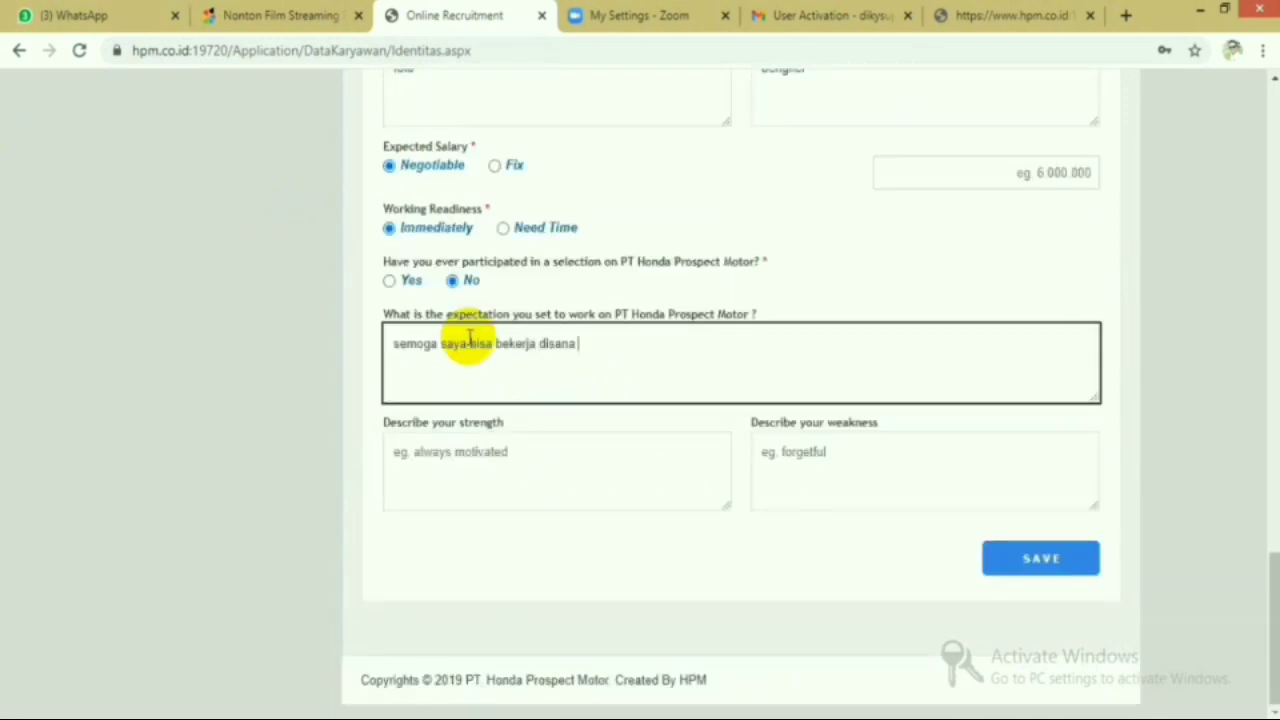
pyautogui.write(' dengan baik,kerja keras,d')
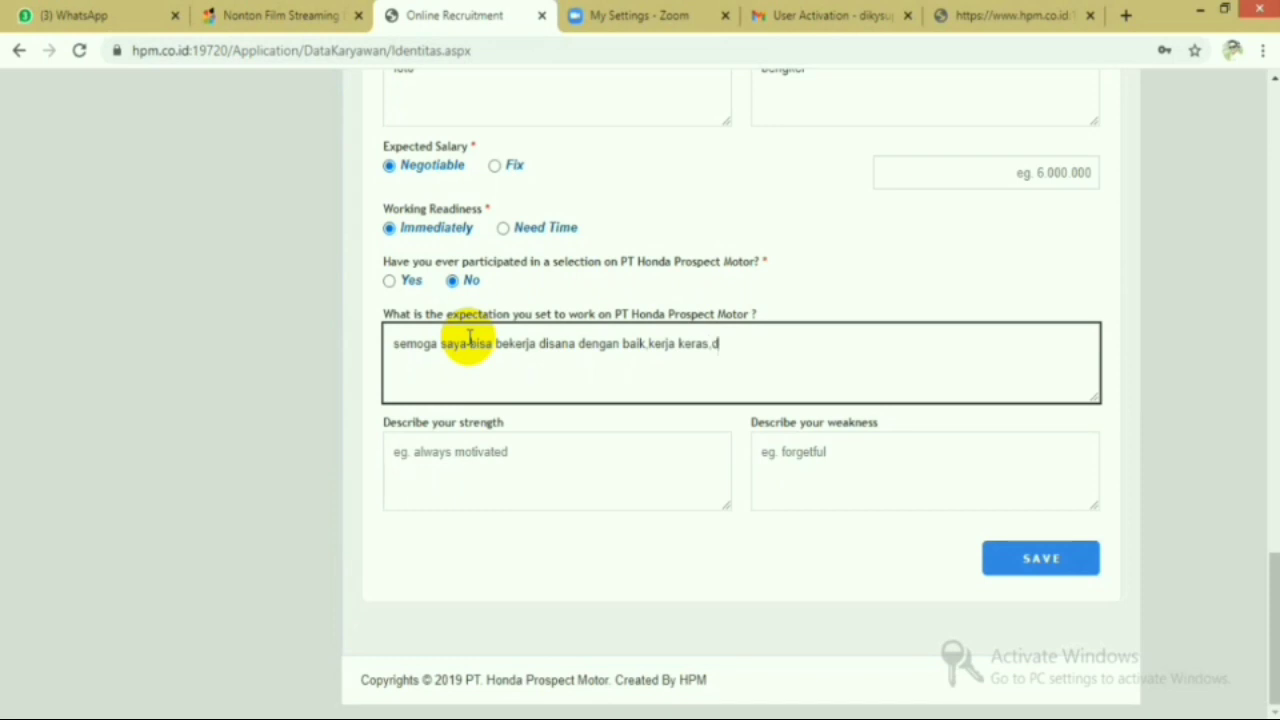
pyautogui.write('an rajin')
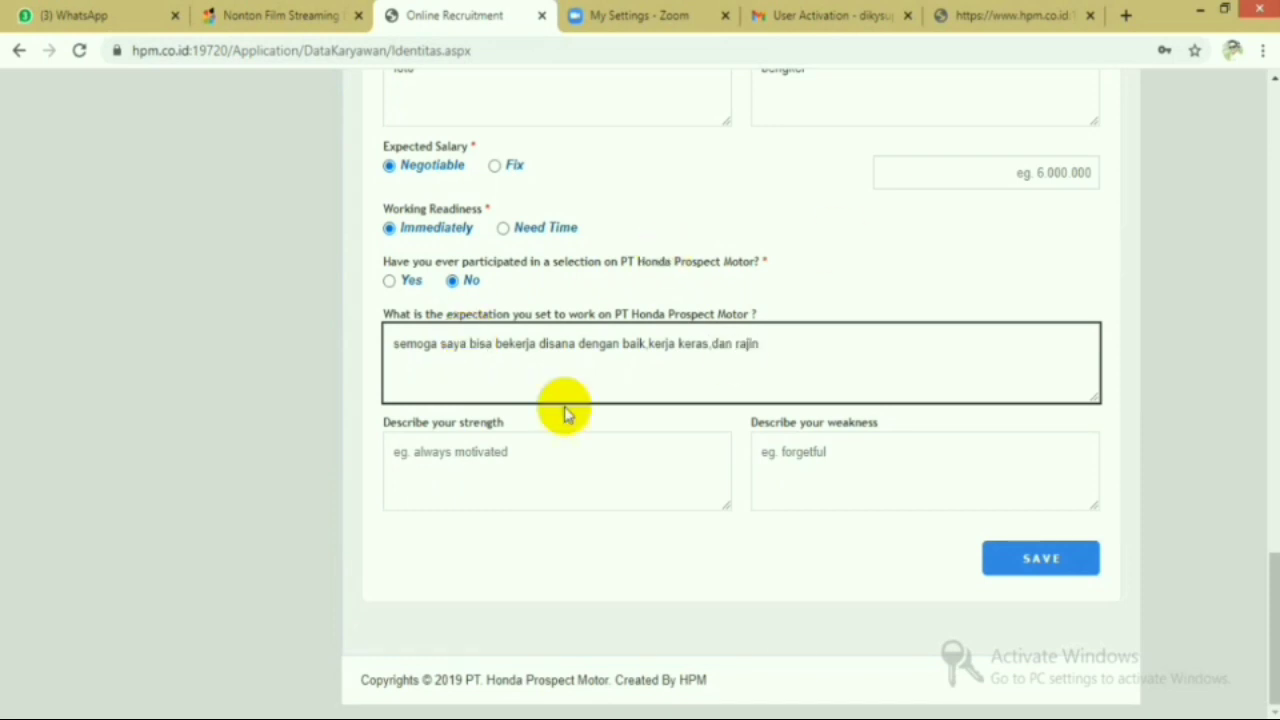
pyautogui.click(429, 457)
pyautogui.scroll(4, 795, 320)
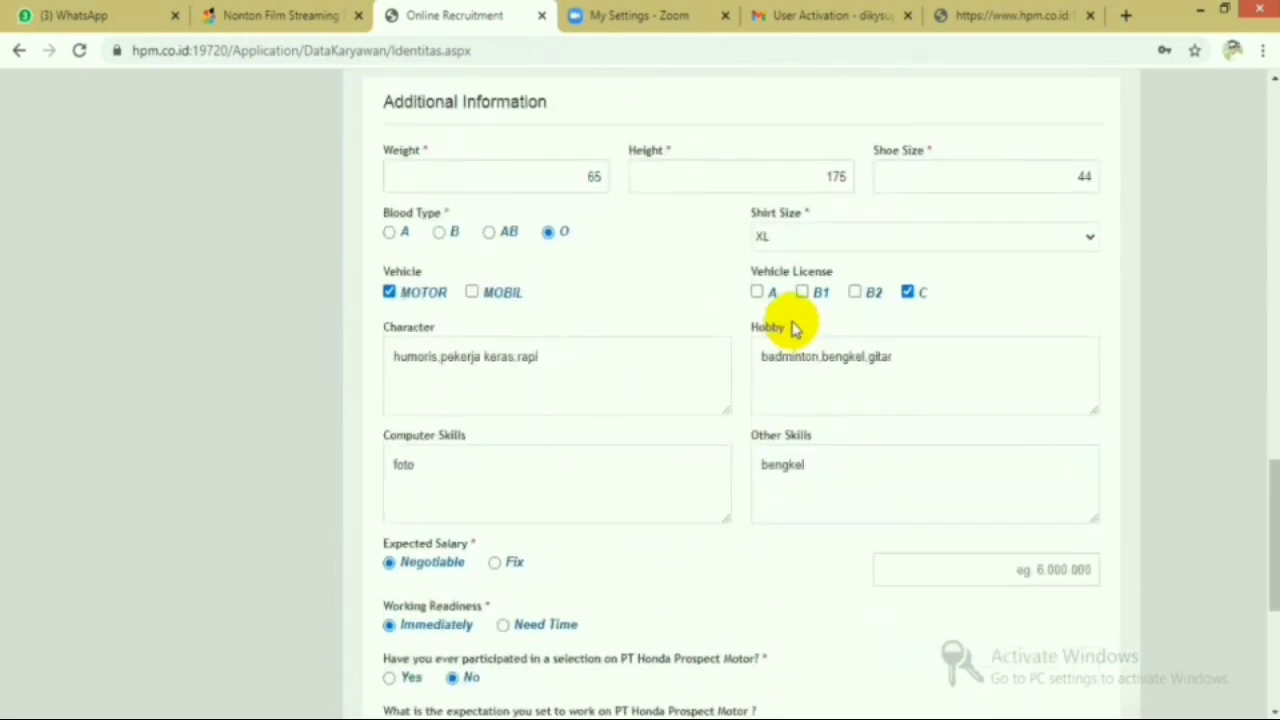
pyautogui.scroll(4, 910, 340)
pyautogui.scroll(-8, 676, 362)
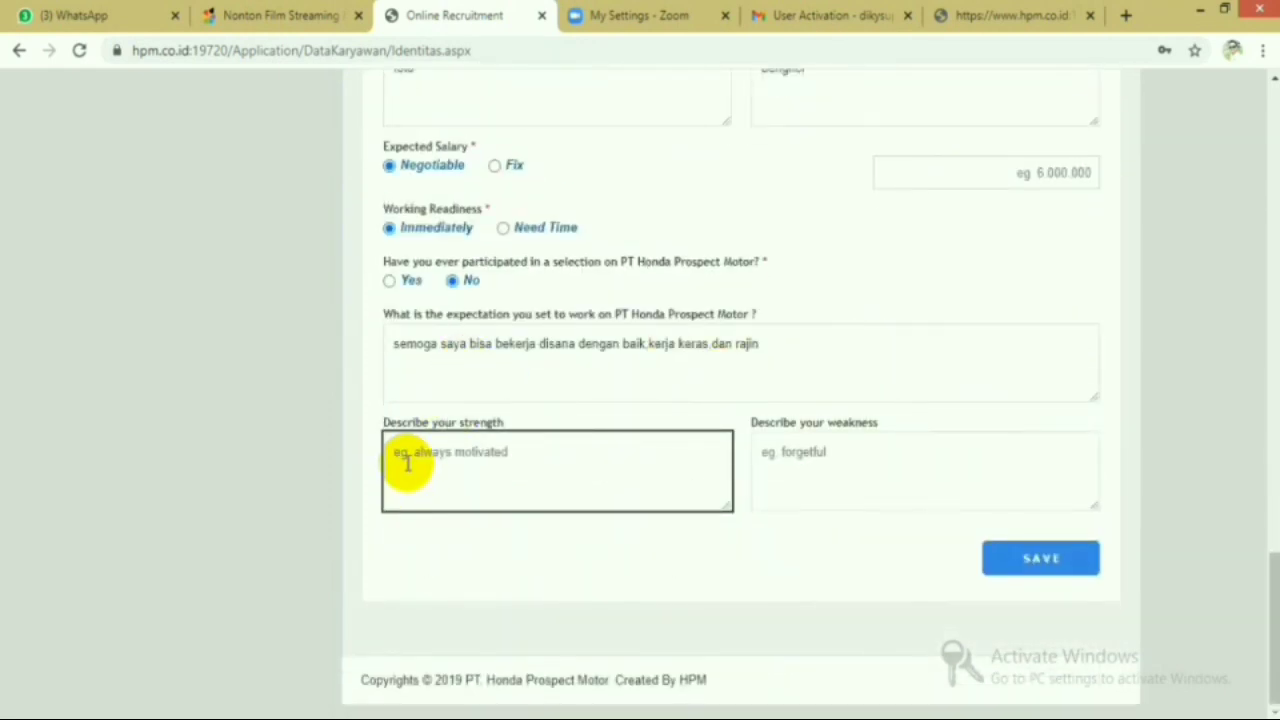
pyautogui.click(1085, 172)
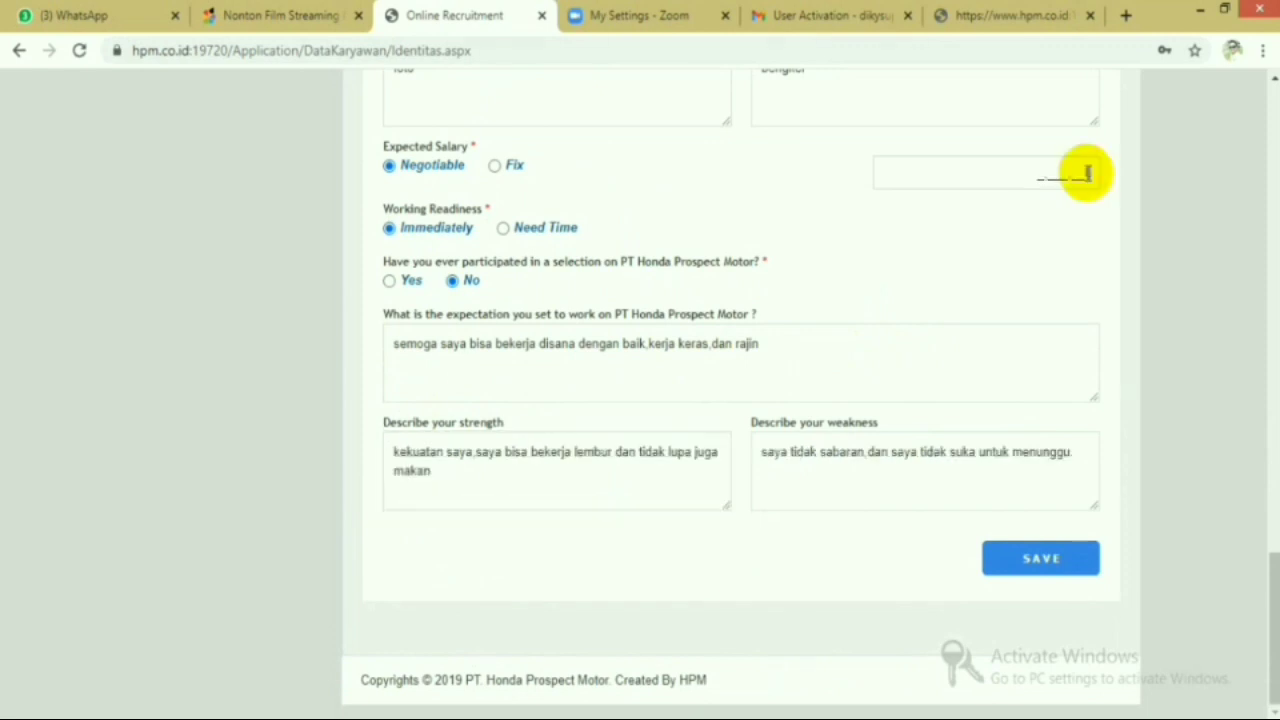
pyautogui.write('600')
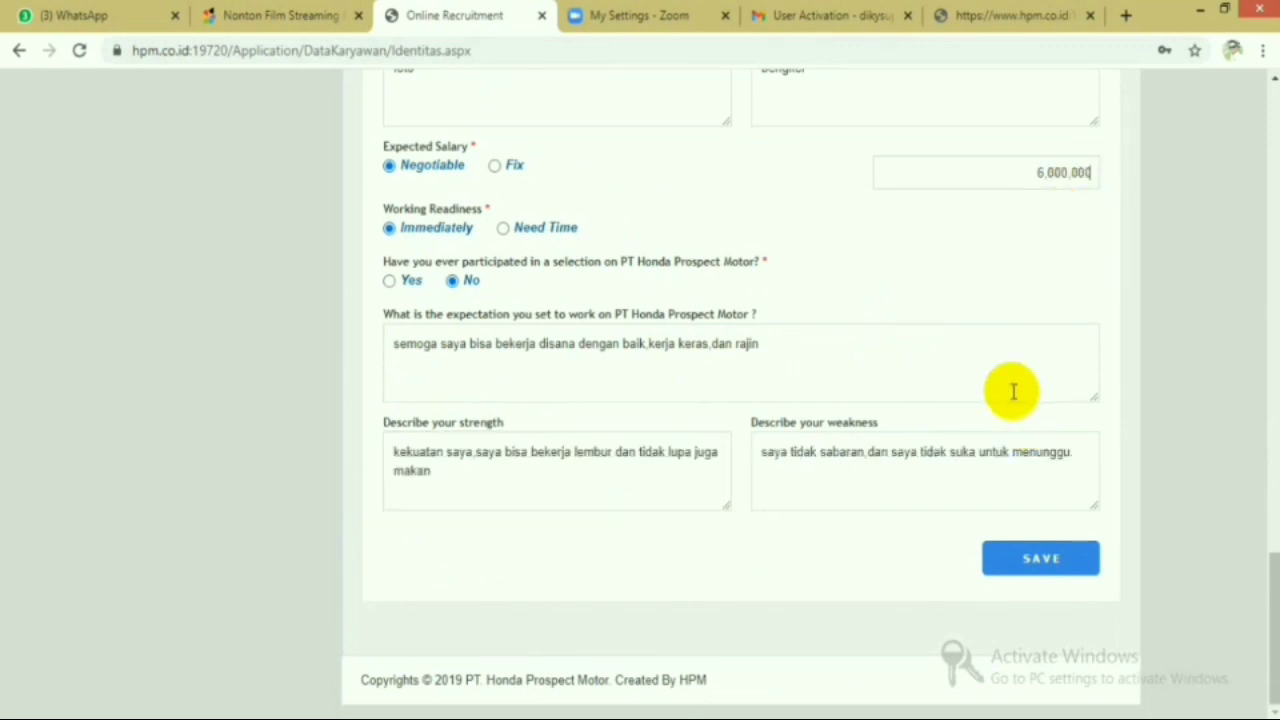
# - Save the biodata with expected salary 6,000,000 and return to the top of the page
pyautogui.click(1043, 562)
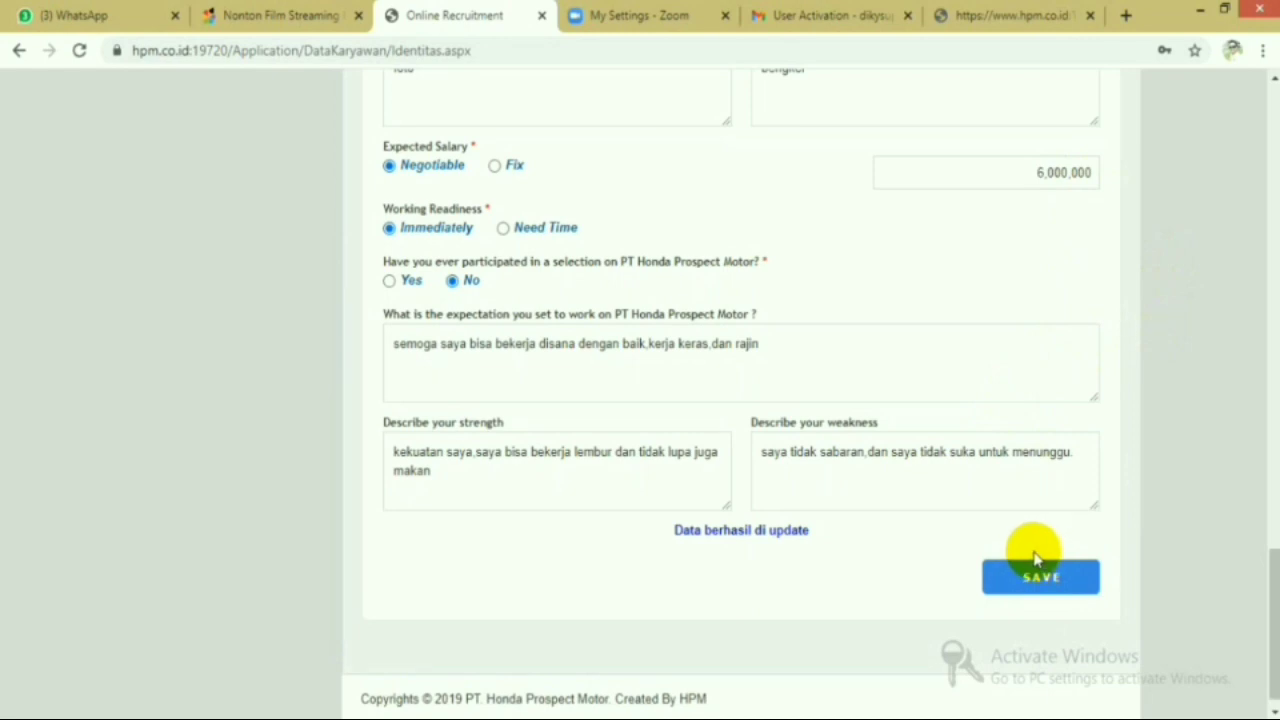
pyautogui.press('super+c')
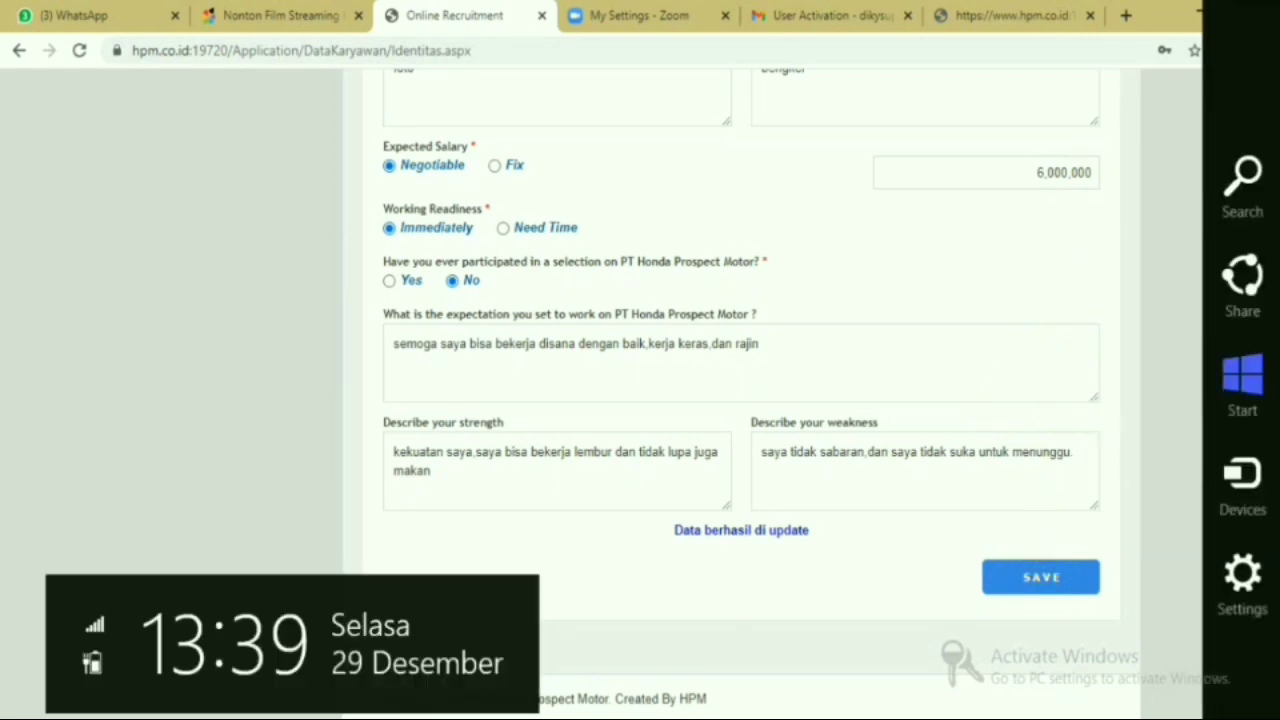
pyautogui.press('Escape')
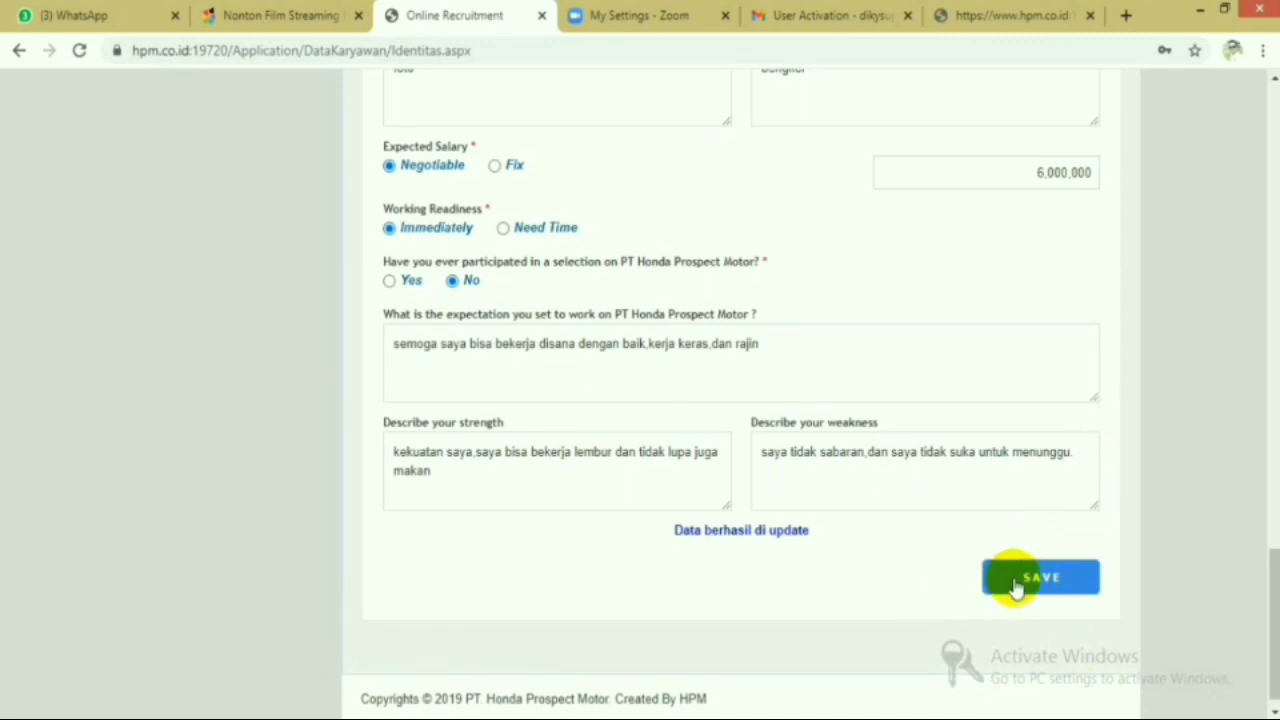
pyautogui.moveTo(1257, 571); pyautogui.dragTo(1260, 100)
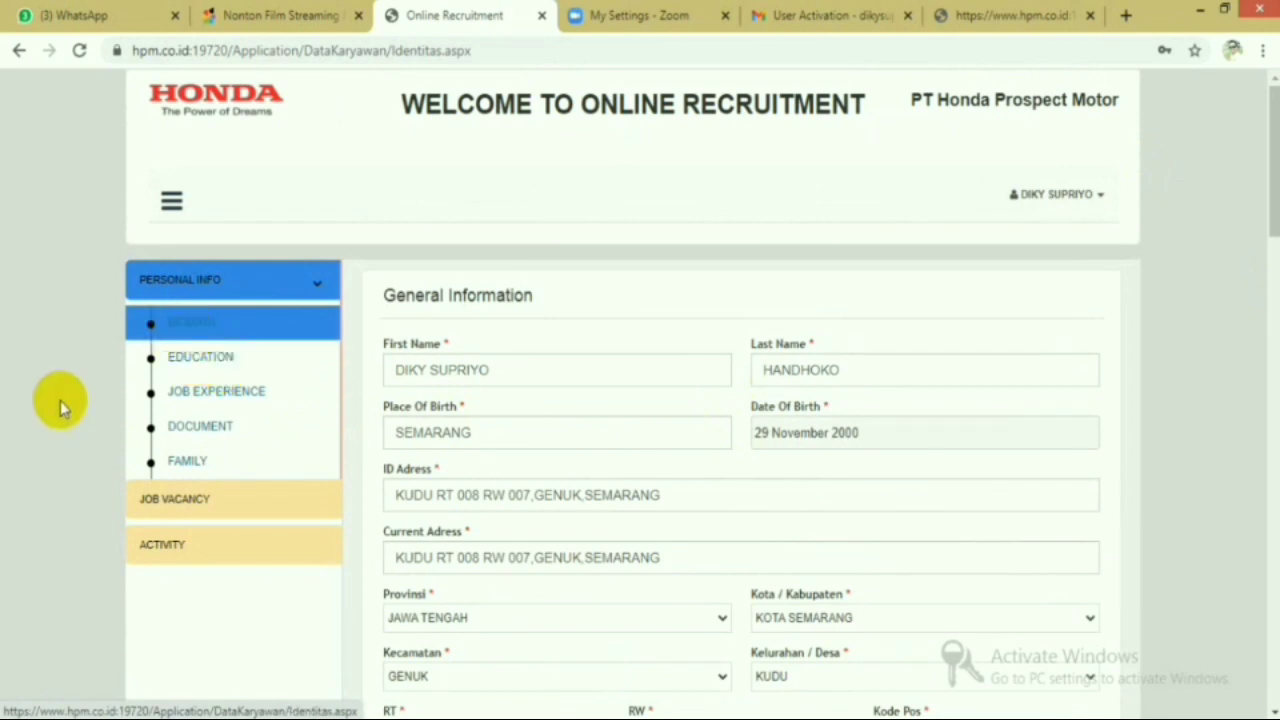
# - Start a new formal education entry with level Sekolah Menengah Kejuruan
pyautogui.click(221, 371)
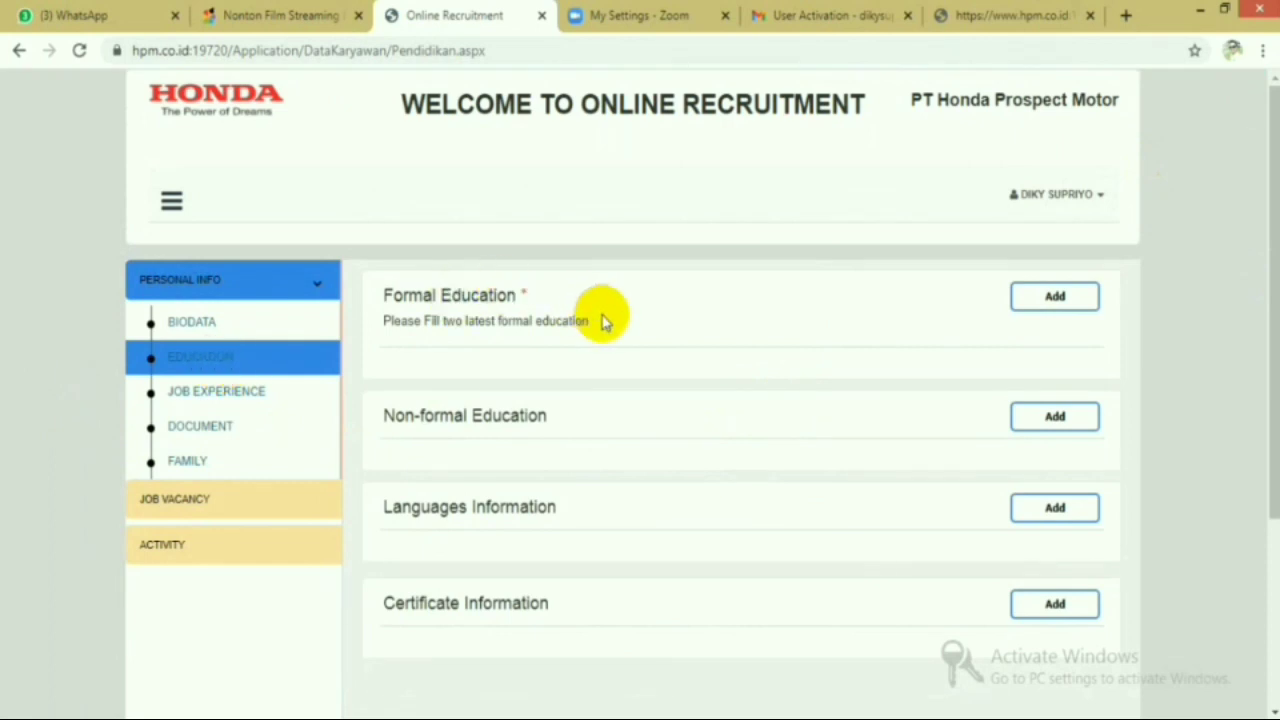
pyautogui.click(1040, 300)
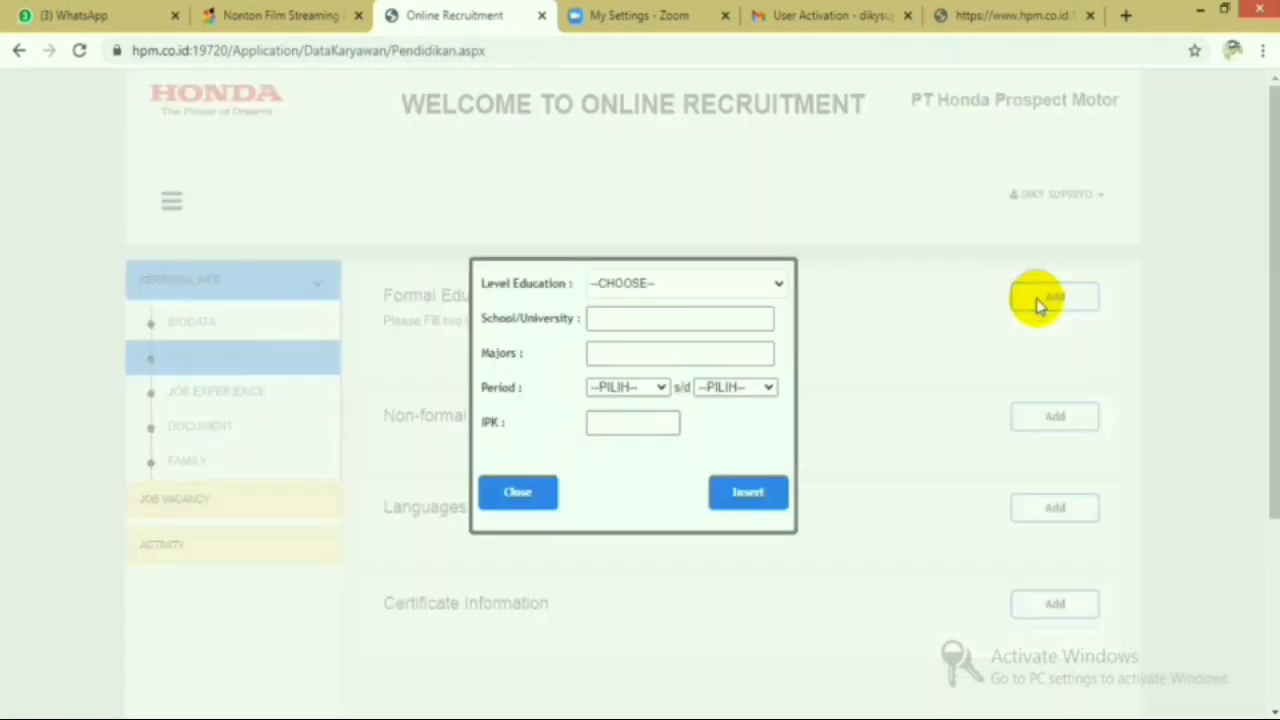
pyautogui.click(760, 280)
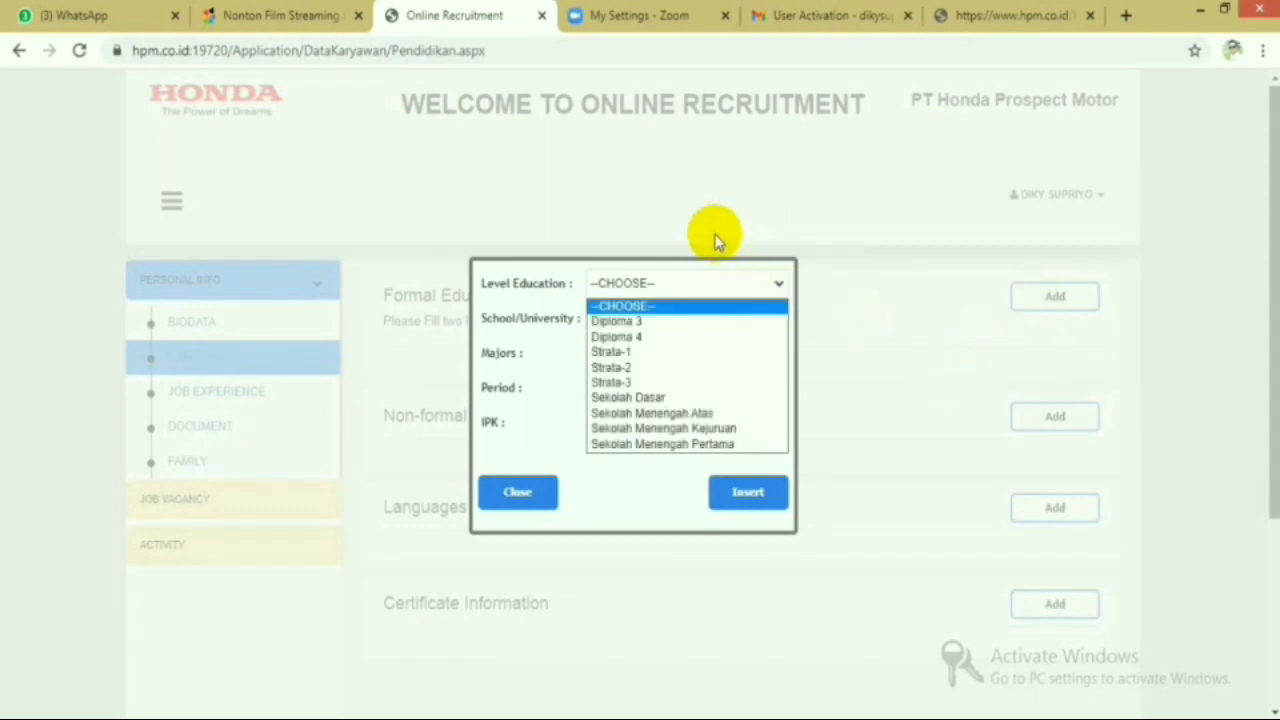
pyautogui.click(738, 432)
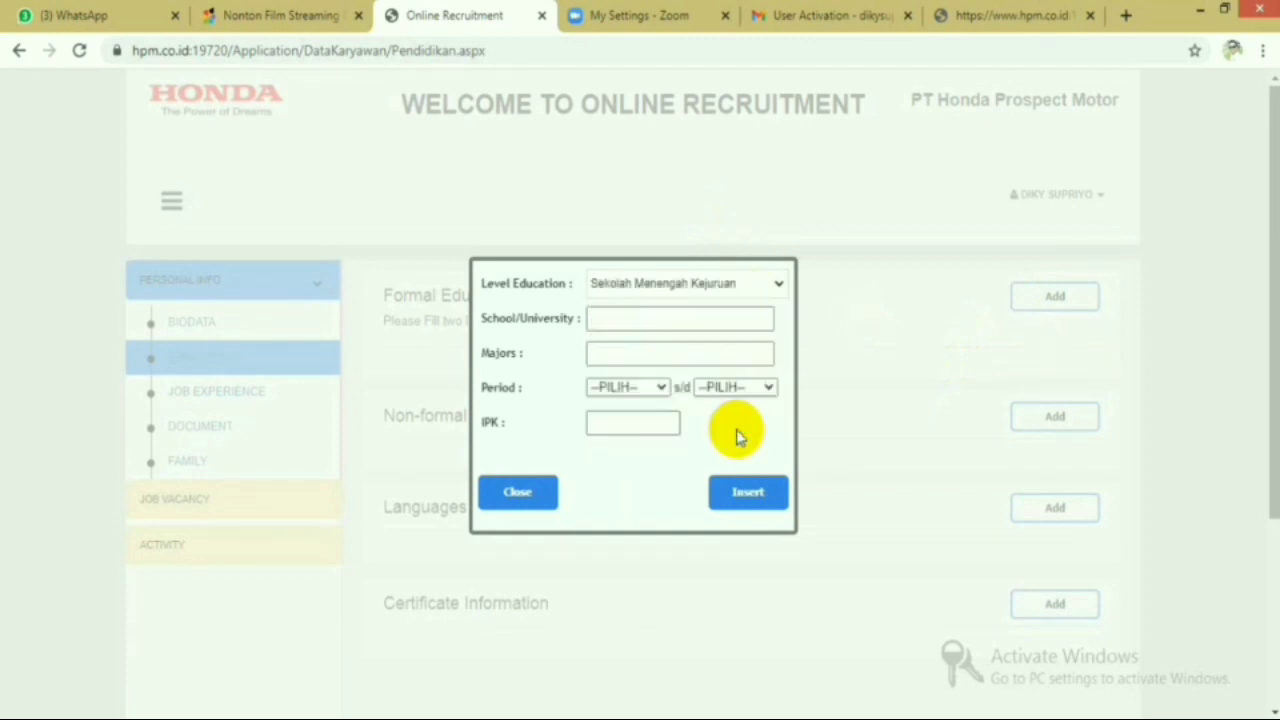
# - Enter 'SMKN 1 SAYUNG' as the school name
pyautogui.click(706, 318)
pyautogui.write('s')
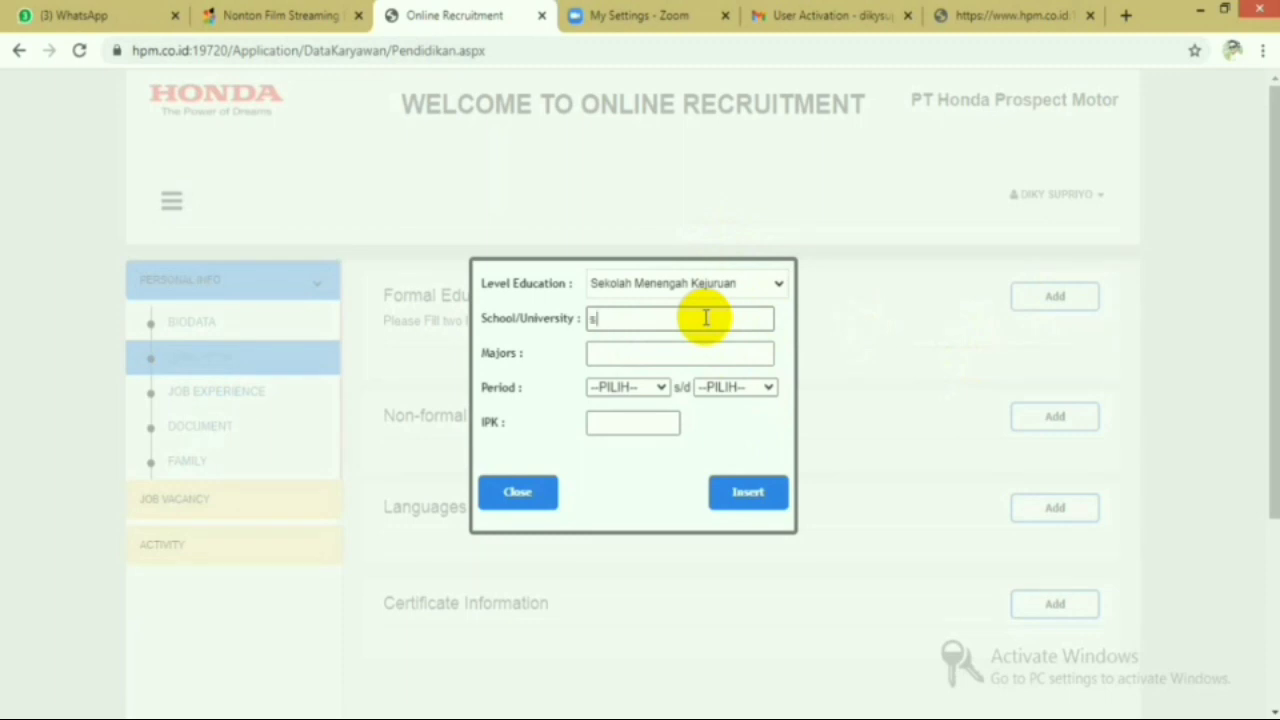
pyautogui.write('mkn')
pyautogui.press('BackSpace')
pyautogui.press('BackSpace')
pyautogui.write('SMKN 1 SAYUNG')
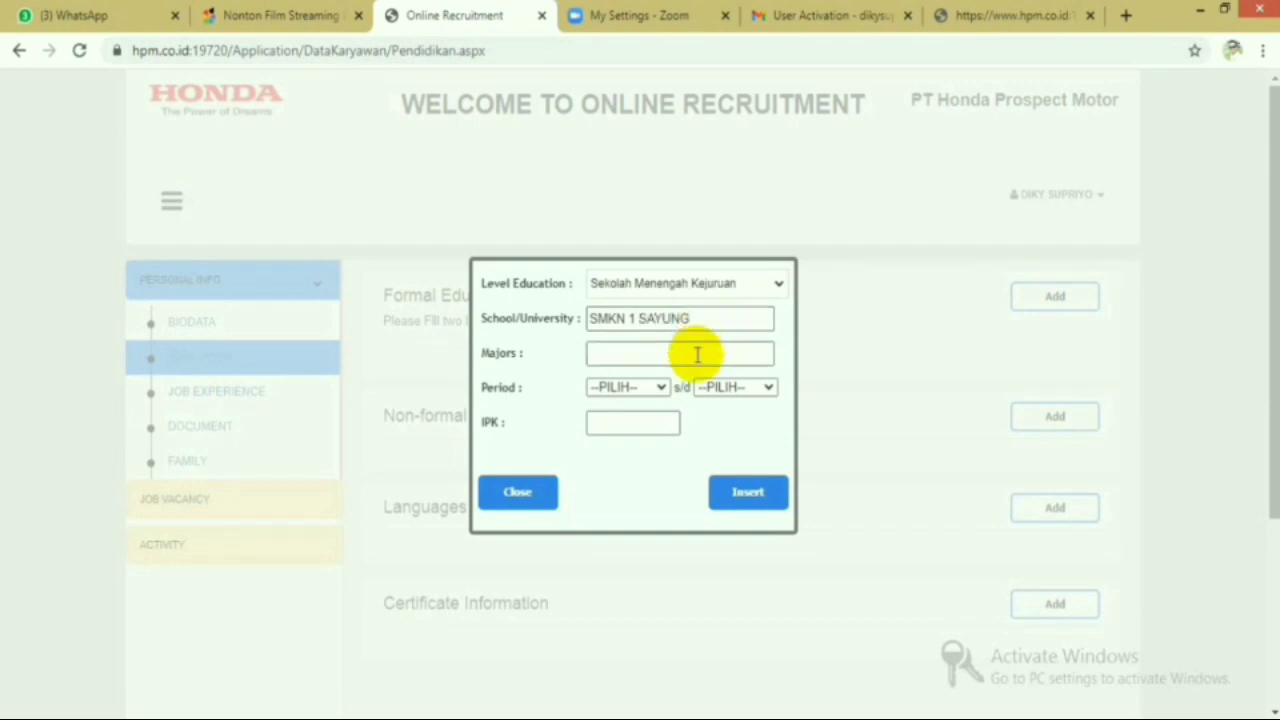
# - Enter TBSM as the major of study
pyautogui.click(655, 390)
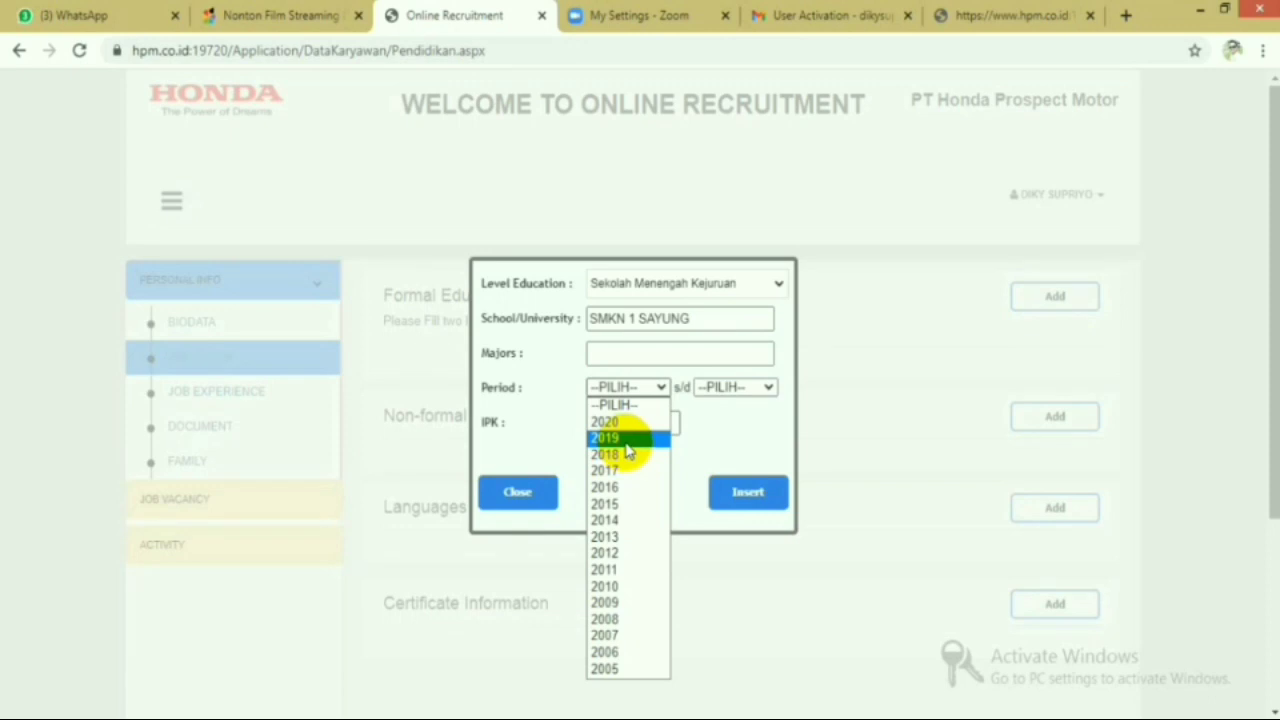
pyautogui.click(657, 386)
pyautogui.click(632, 352)
pyautogui.write('TBSM')
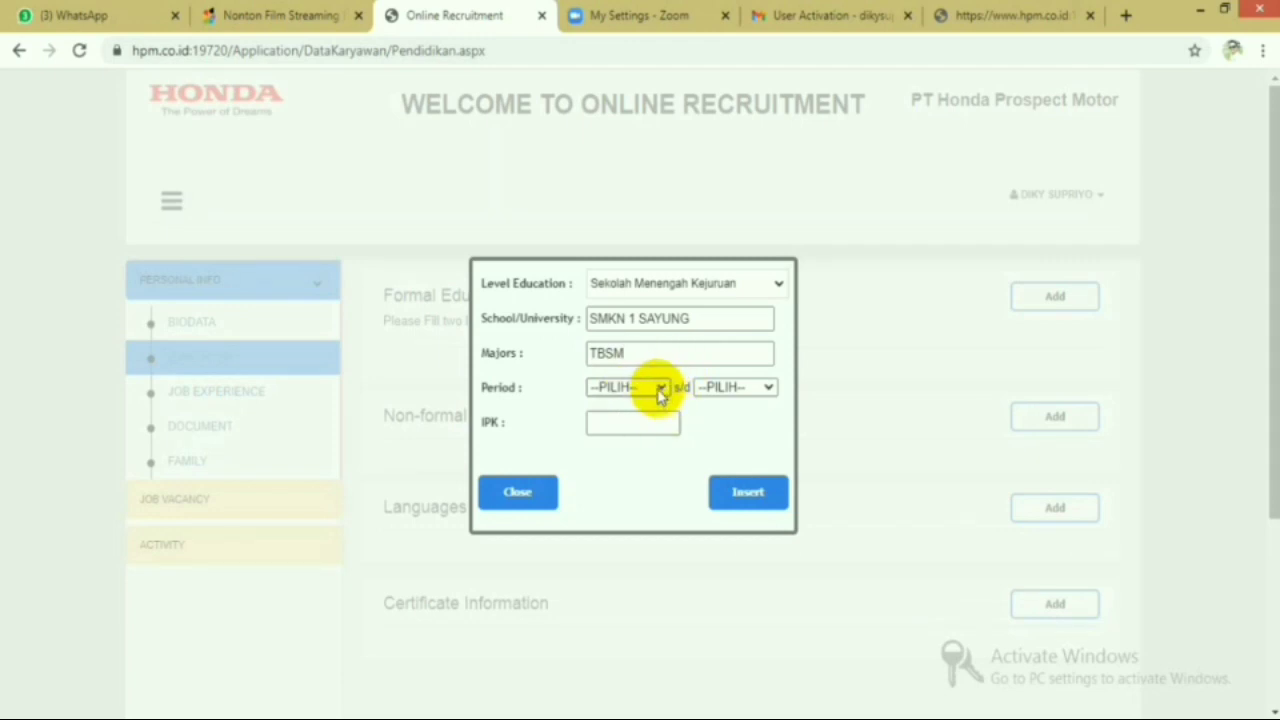
# - Set the study period 2018 to 2020 and IPK 8.3
pyautogui.click(660, 389)
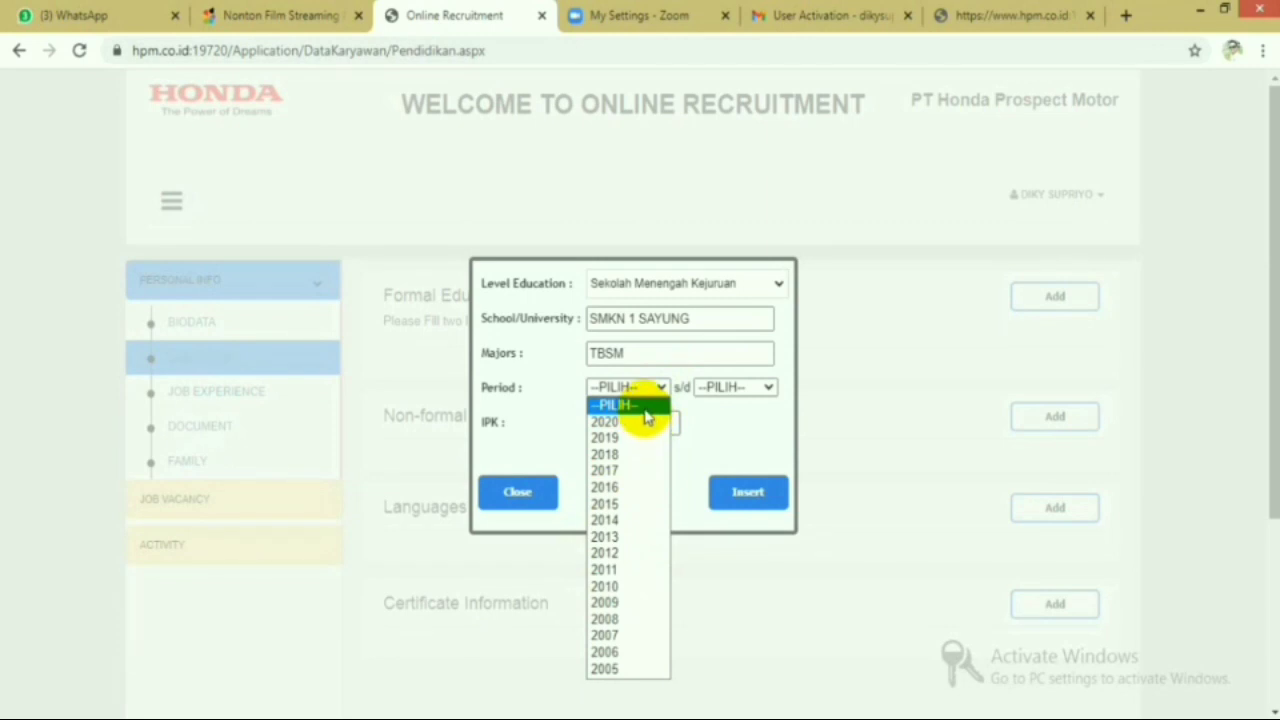
pyautogui.click(639, 455)
pyautogui.click(767, 386)
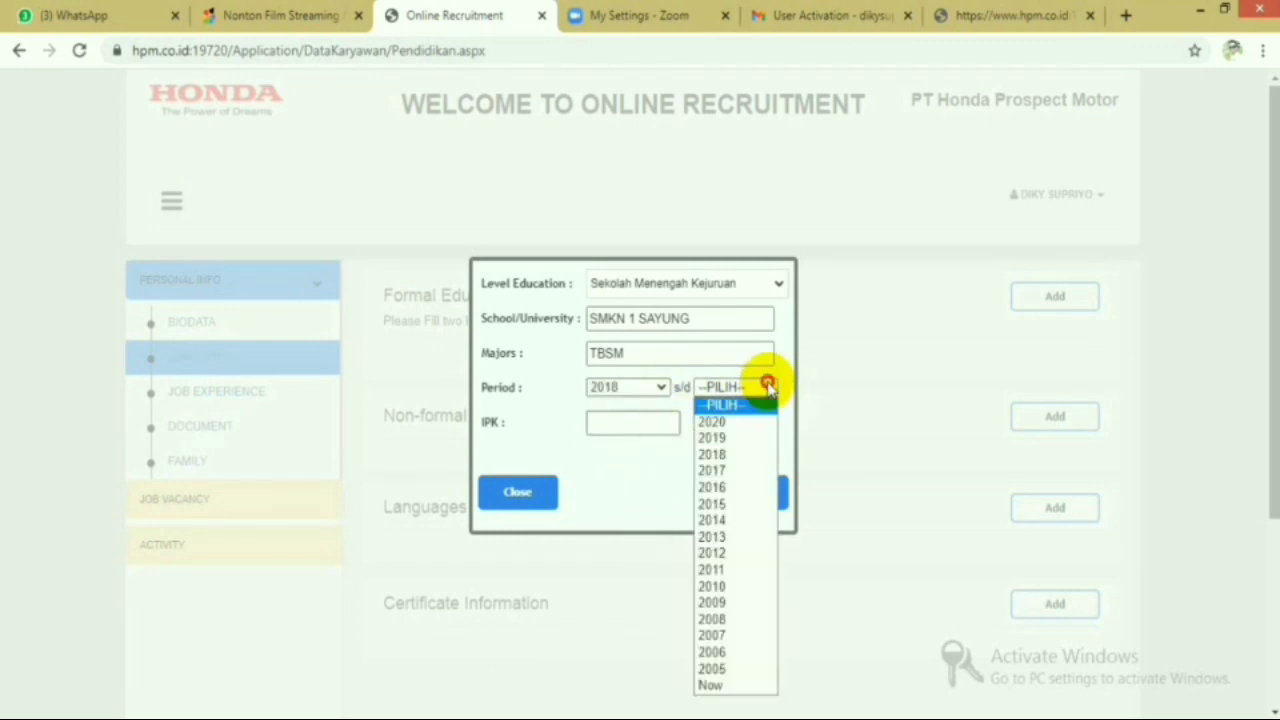
pyautogui.click(711, 421)
pyautogui.click(600, 422)
pyautogui.write('8.3')
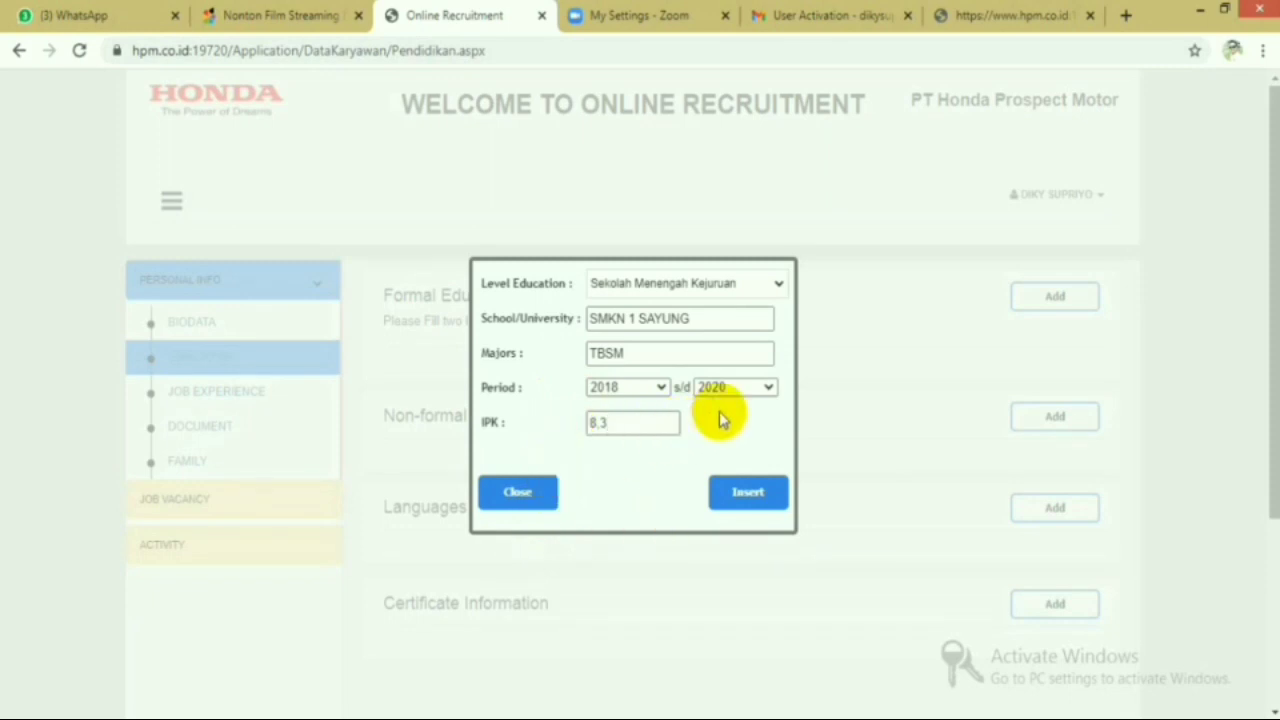
# - Keep 2020 as the end year, insert the entry and close the dialog
pyautogui.click(760, 392)
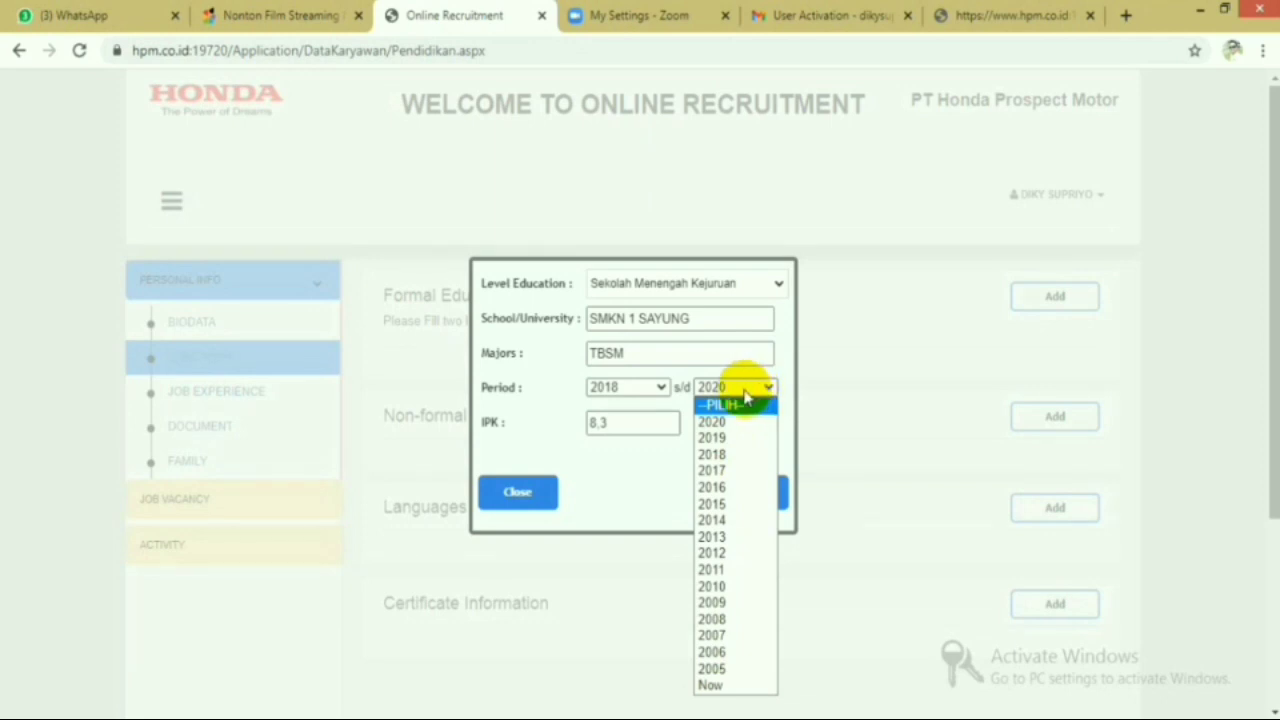
pyautogui.click(745, 390)
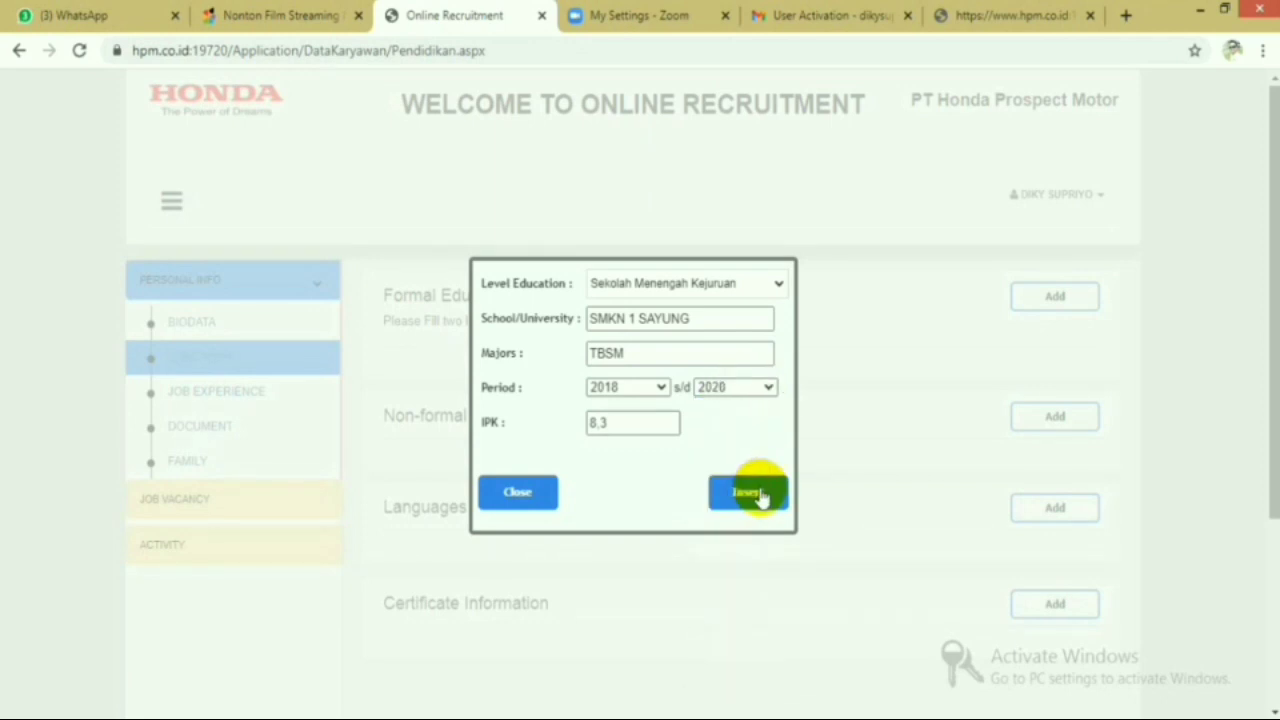
pyautogui.click(760, 497)
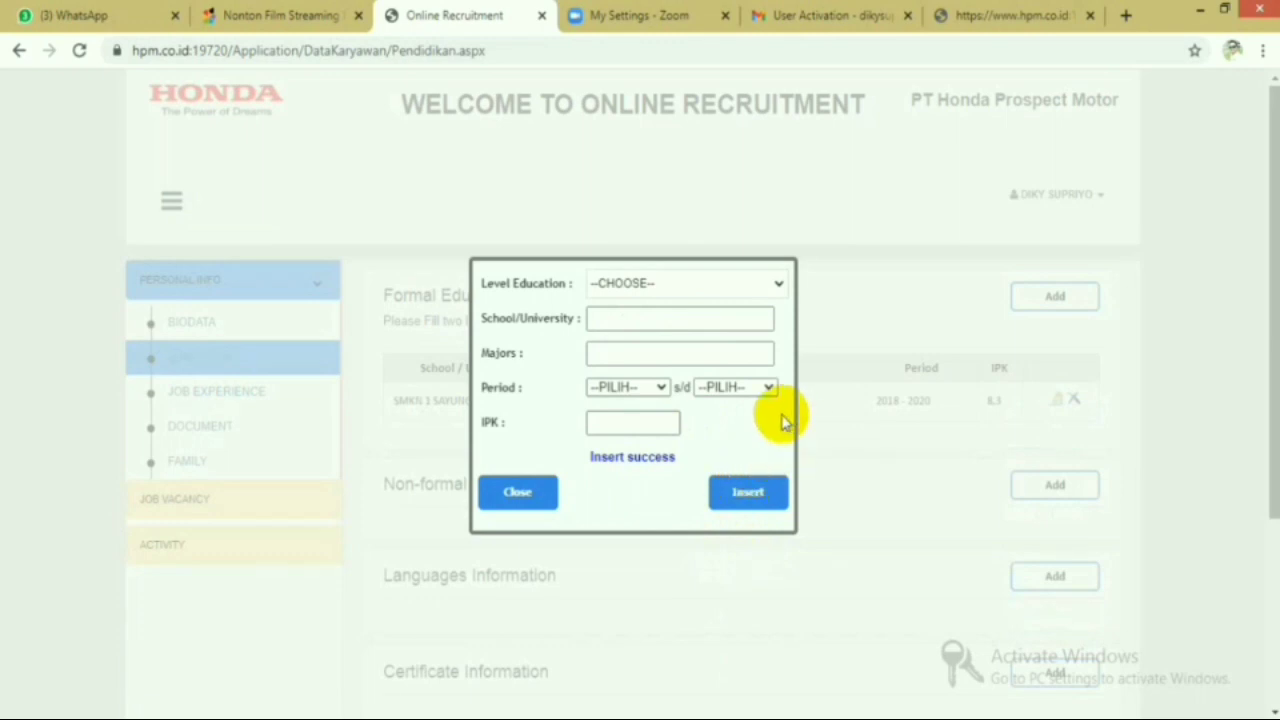
pyautogui.click(513, 495)
pyautogui.scroll(-1, 991, 417)
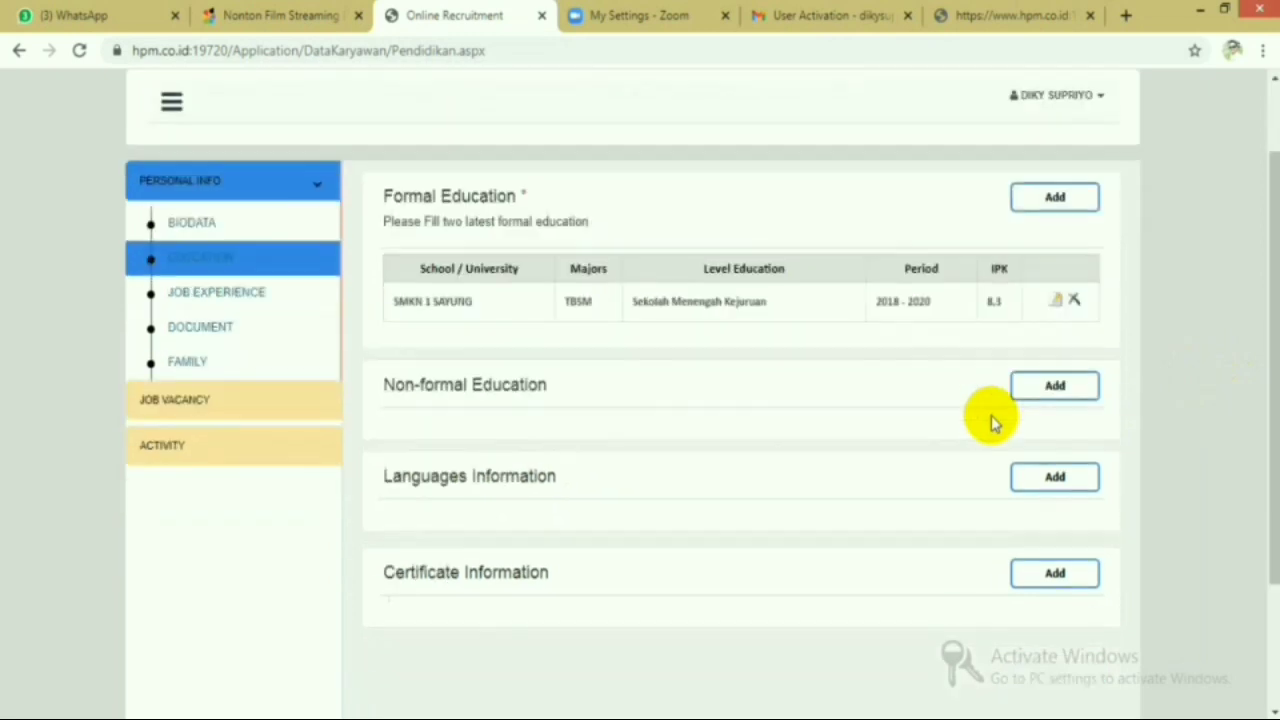
# - Start a new job experience entry for company 'Bengkel PERWIRA MOTOR' and choose its business type
pyautogui.click(282, 293)
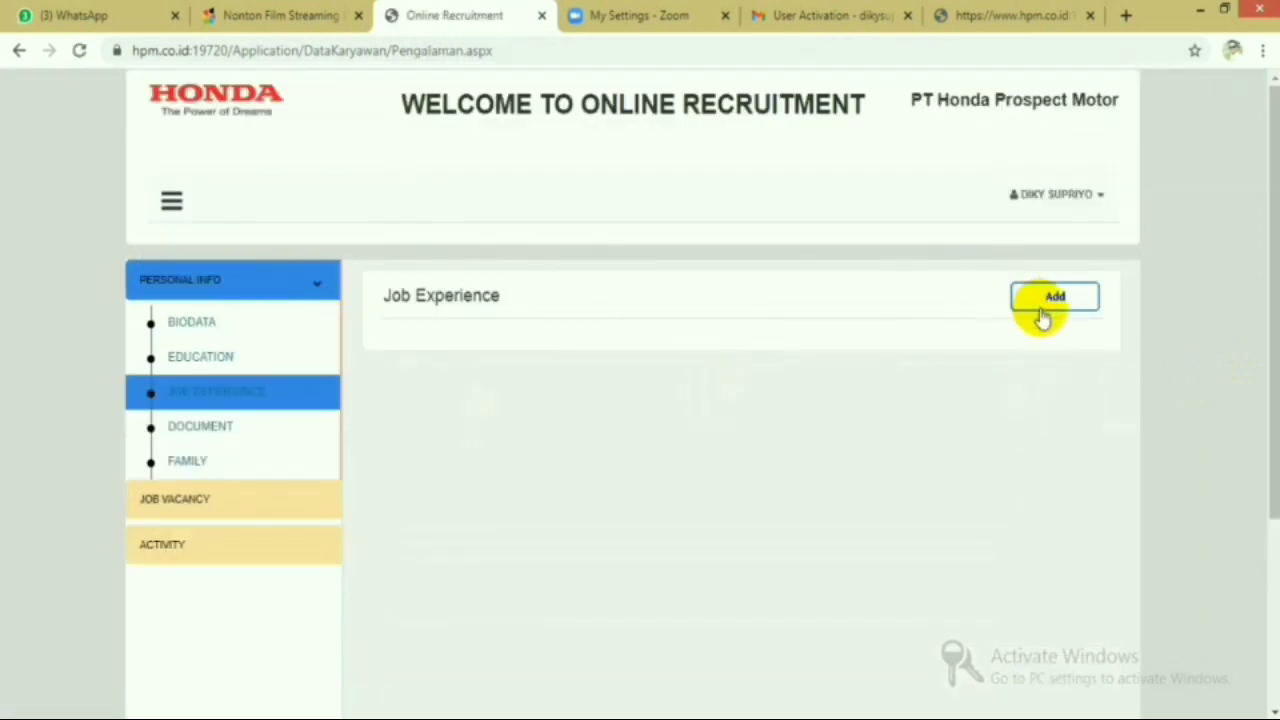
pyautogui.click(1055, 296)
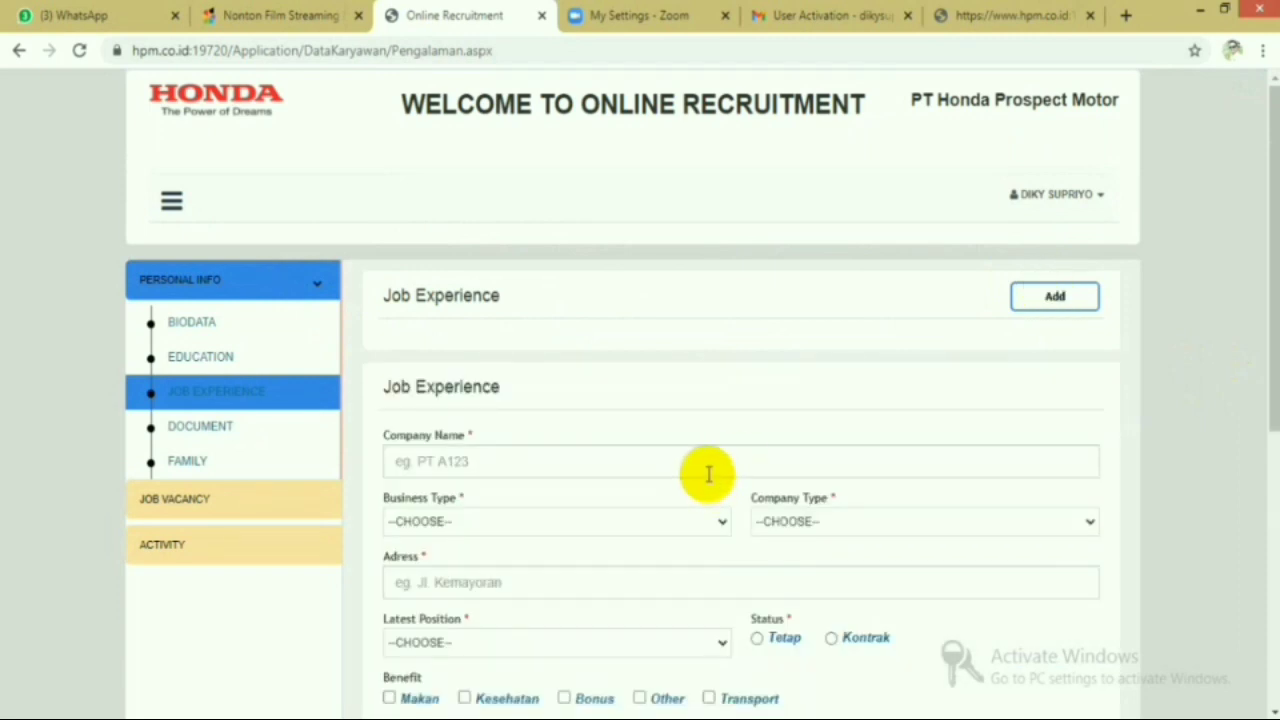
pyautogui.scroll(-2, 706, 471)
pyautogui.click(918, 262)
pyautogui.write('Bengkel PER')
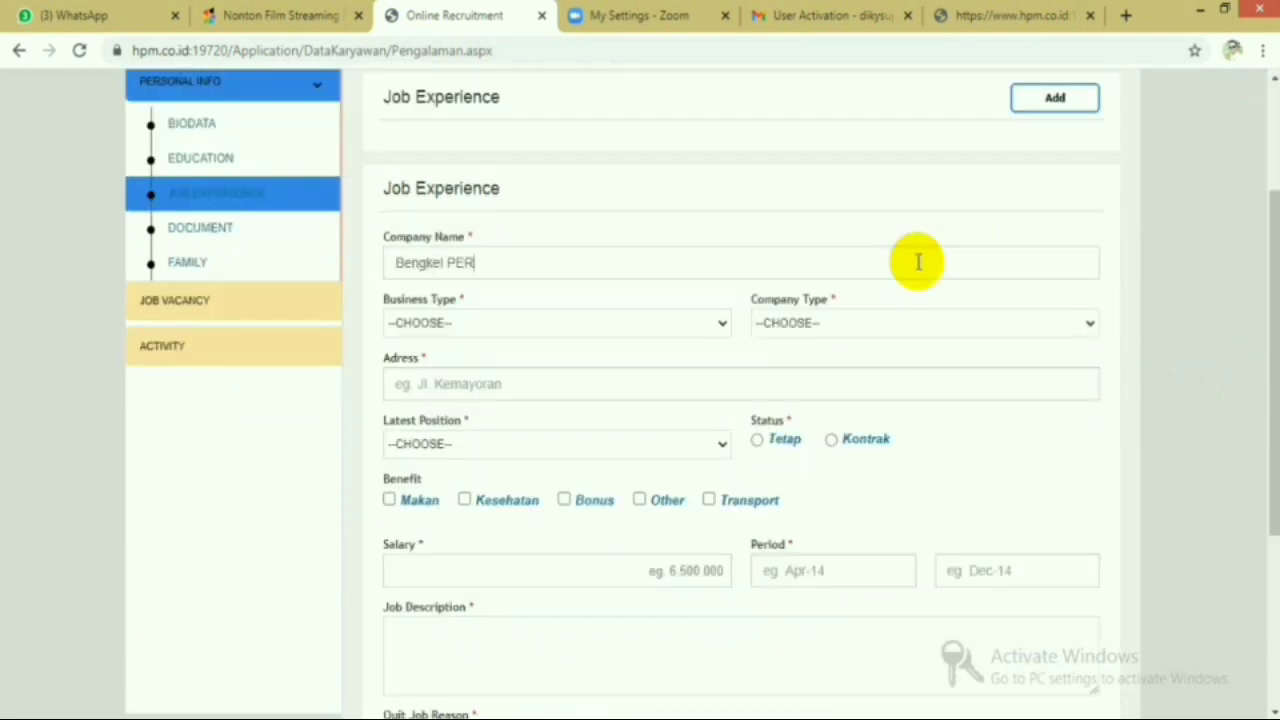
pyautogui.write('WIRA MOTOR')
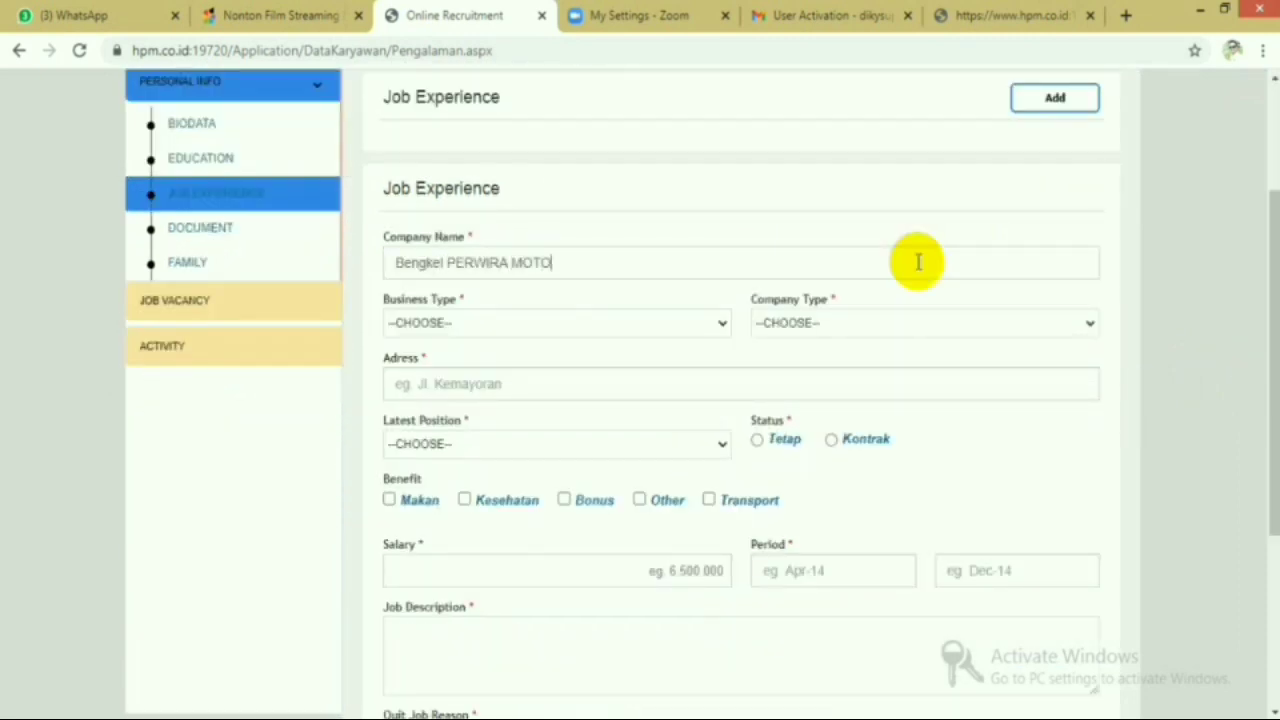
pyautogui.click(718, 323)
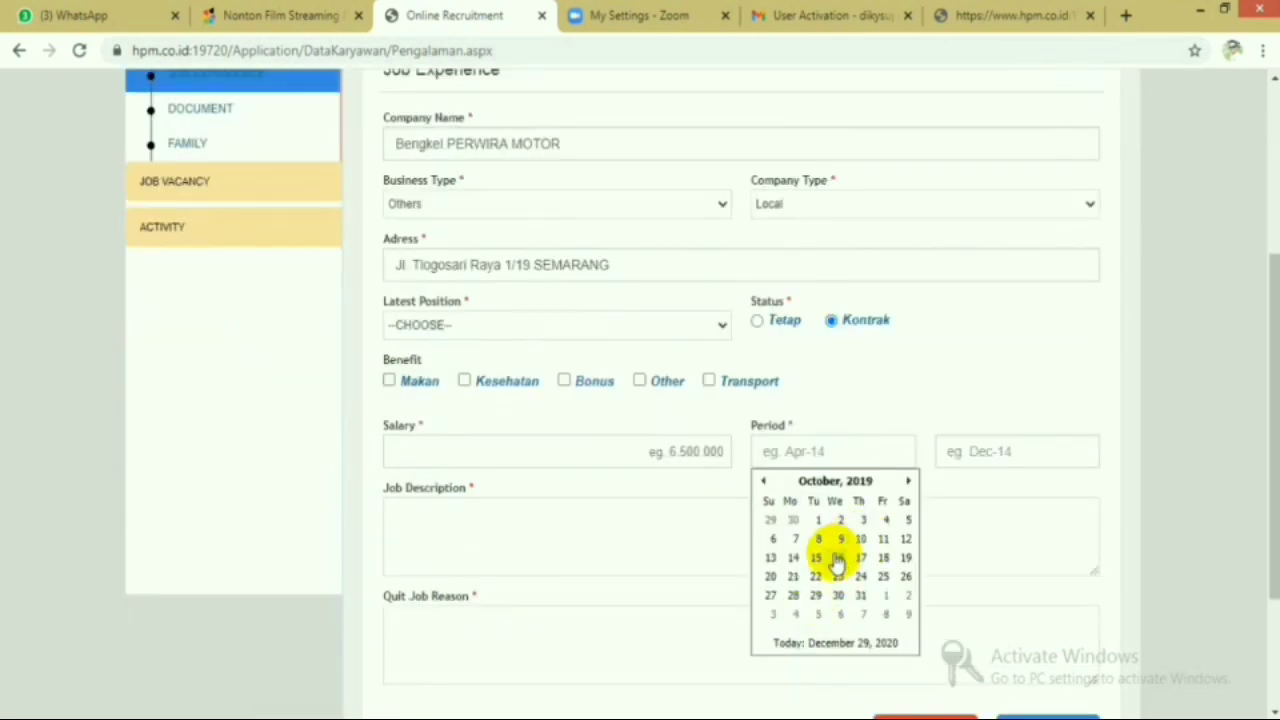
# - Set the job period from Oct-19 to Mar-20
pyautogui.click(830, 550)
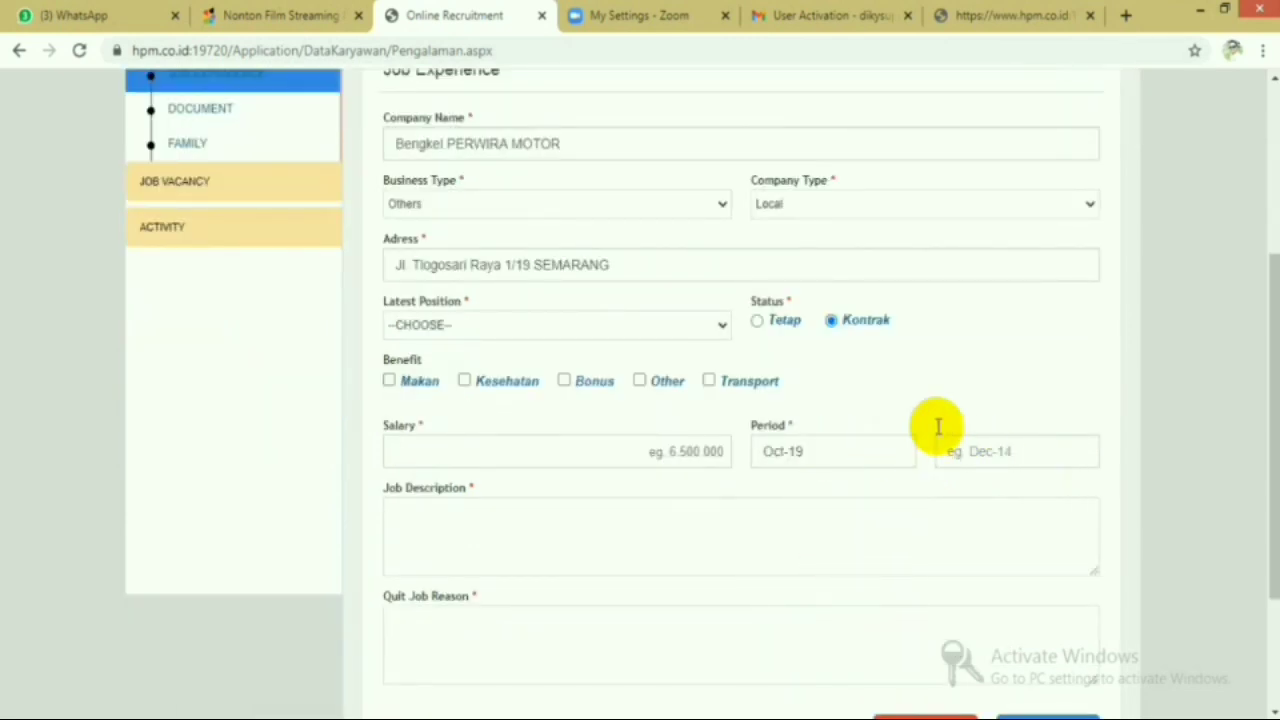
pyautogui.click(989, 451)
pyautogui.click(1019, 481)
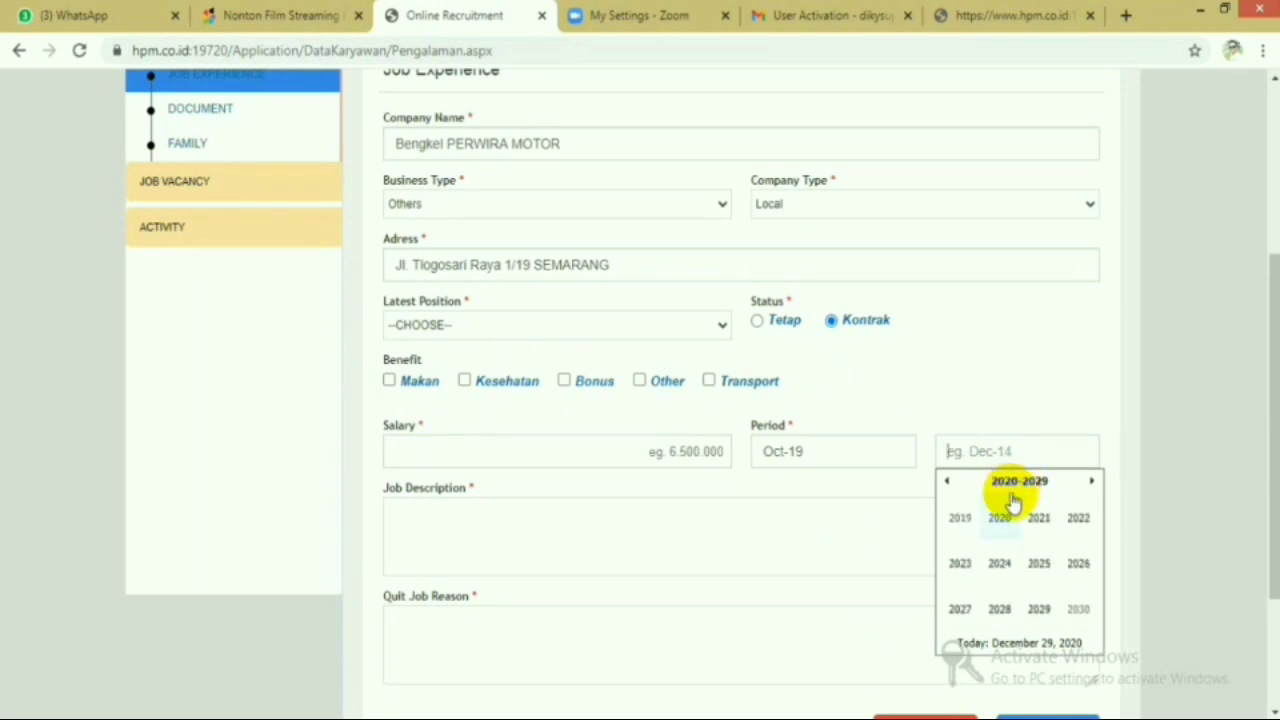
pyautogui.click(1000, 518)
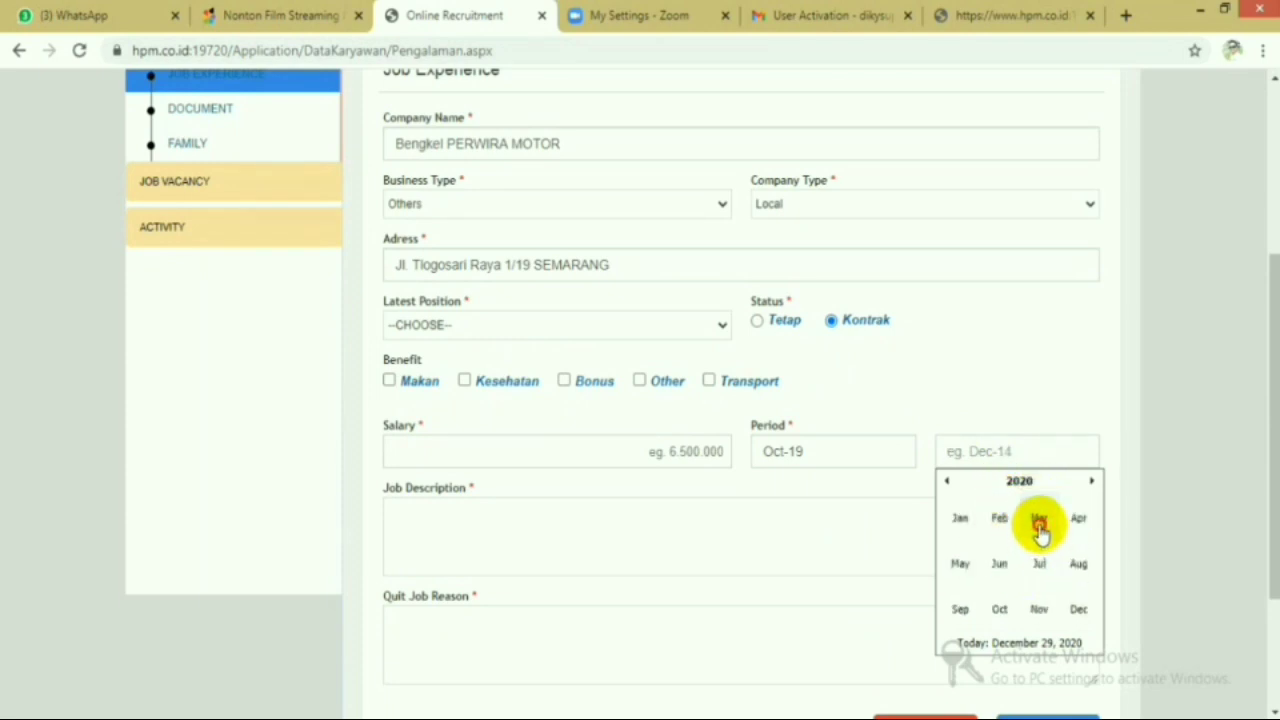
pyautogui.click(1040, 530)
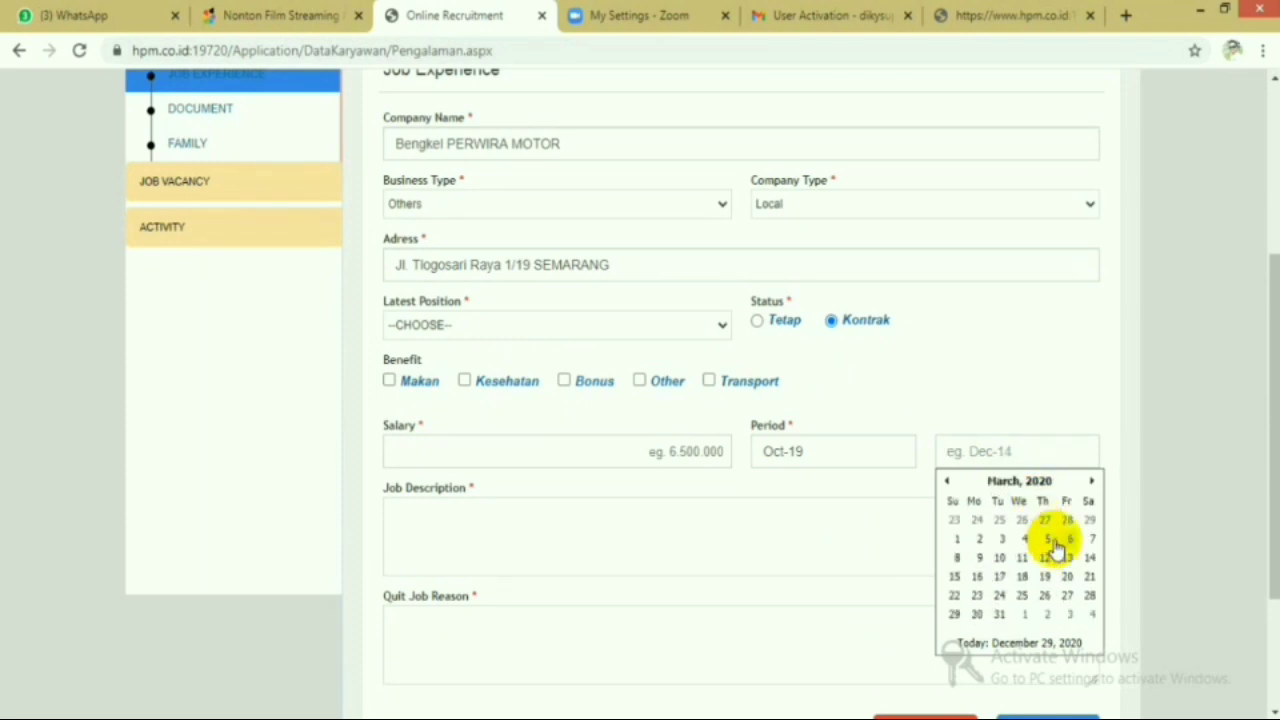
pyautogui.click(1003, 614)
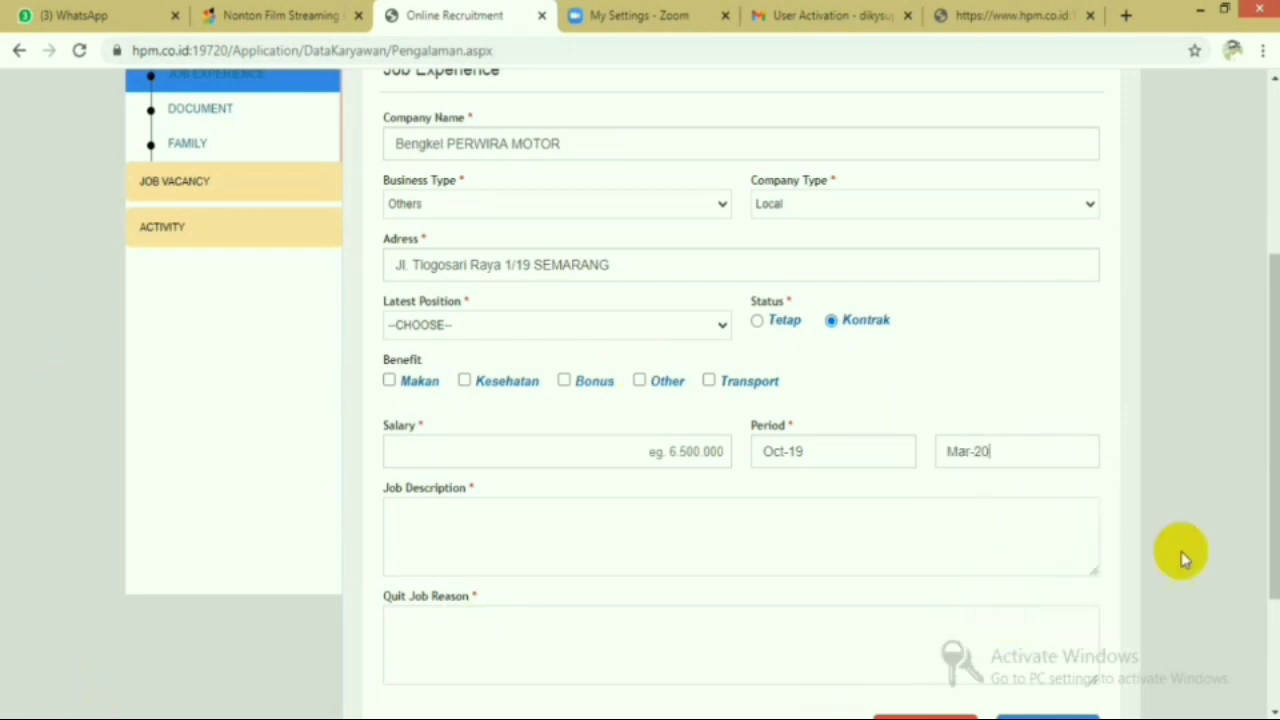
pyautogui.click(720, 326)
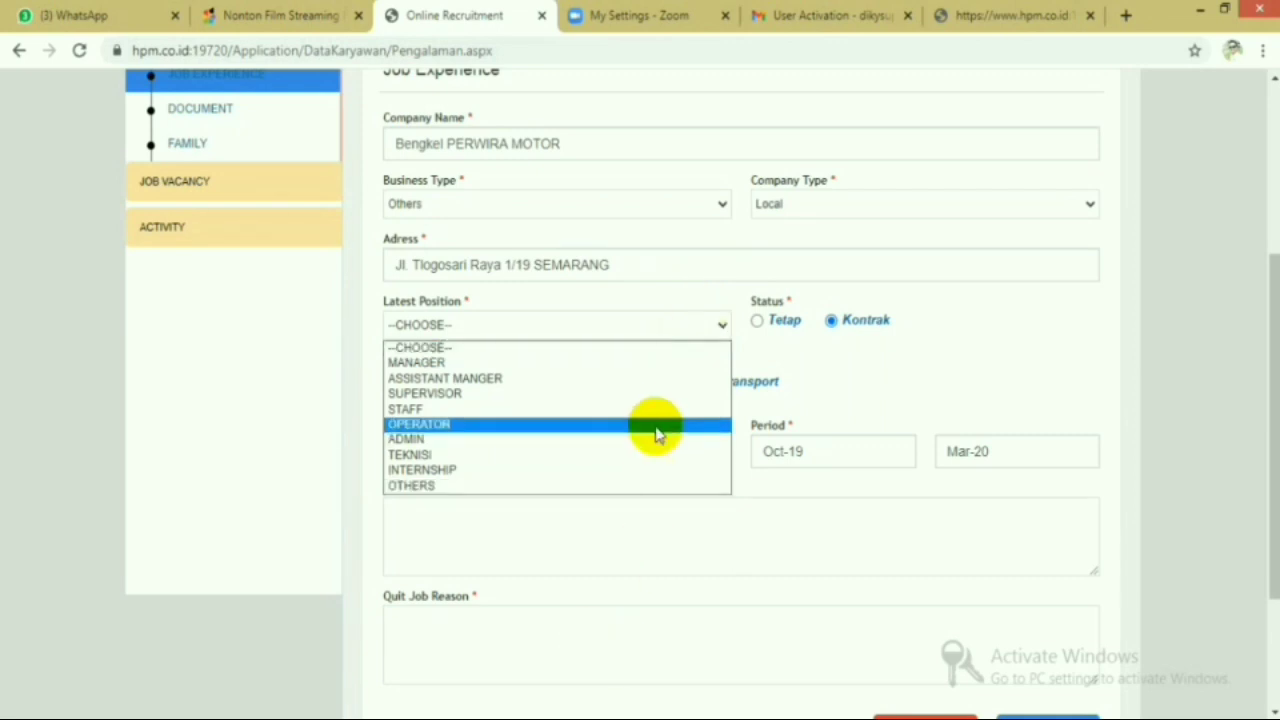
# - Set latest position TEKNISI, tick the Makan benefit and enter salary 200000
pyautogui.click(626, 452)
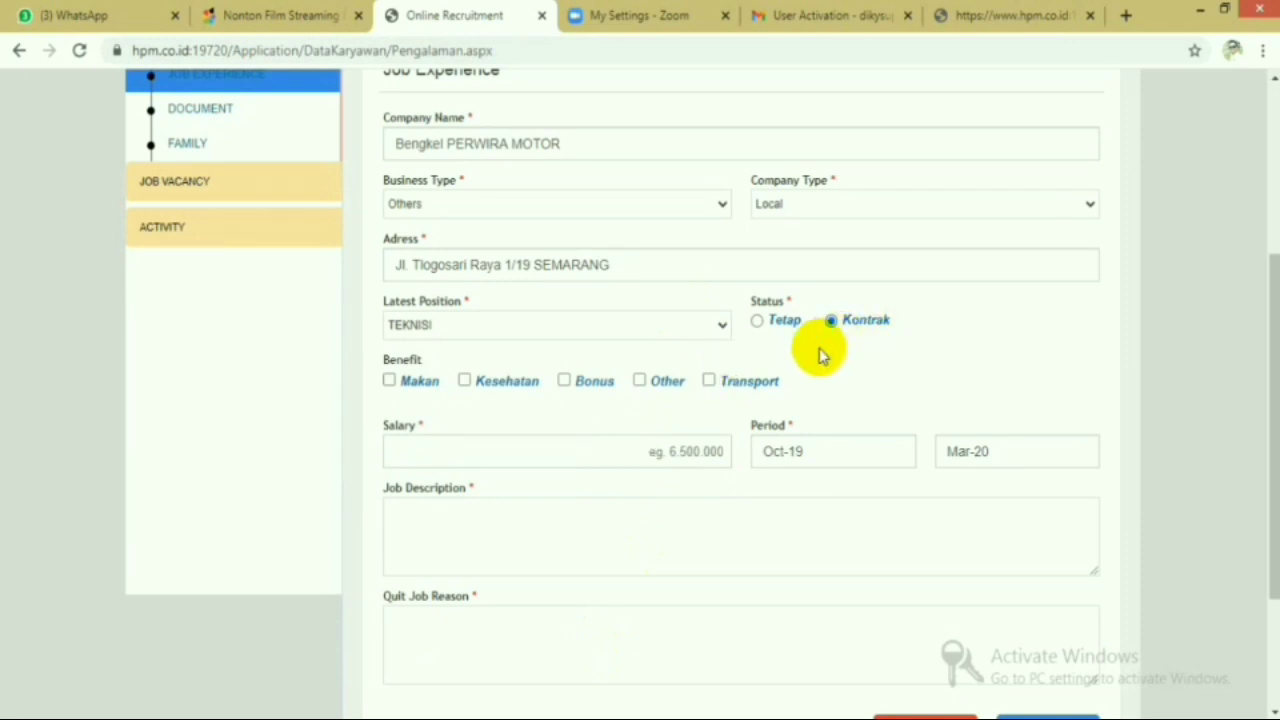
pyautogui.click(389, 381)
pyautogui.click(564, 455)
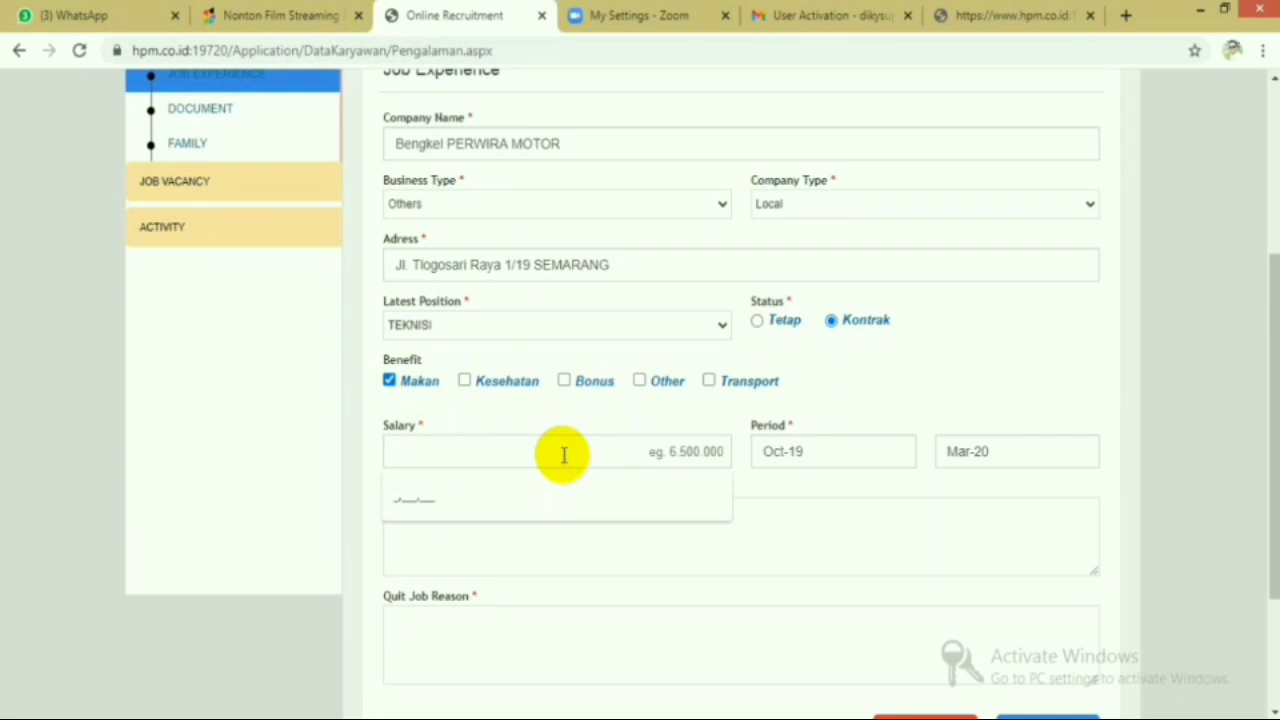
pyautogui.write('200000')
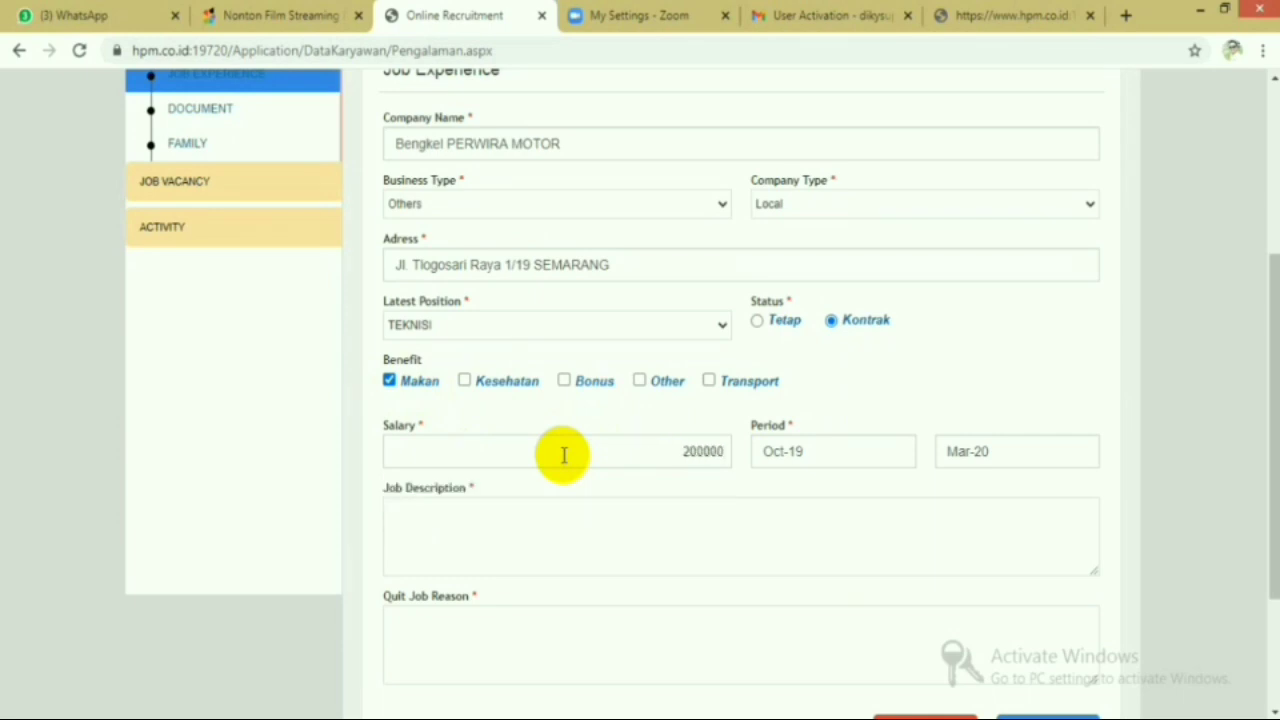
pyautogui.click(834, 454)
# - Paste the job description, enter quit reason 'kontrak magang tel' and insert the job entry
pyautogui.click(527, 540)
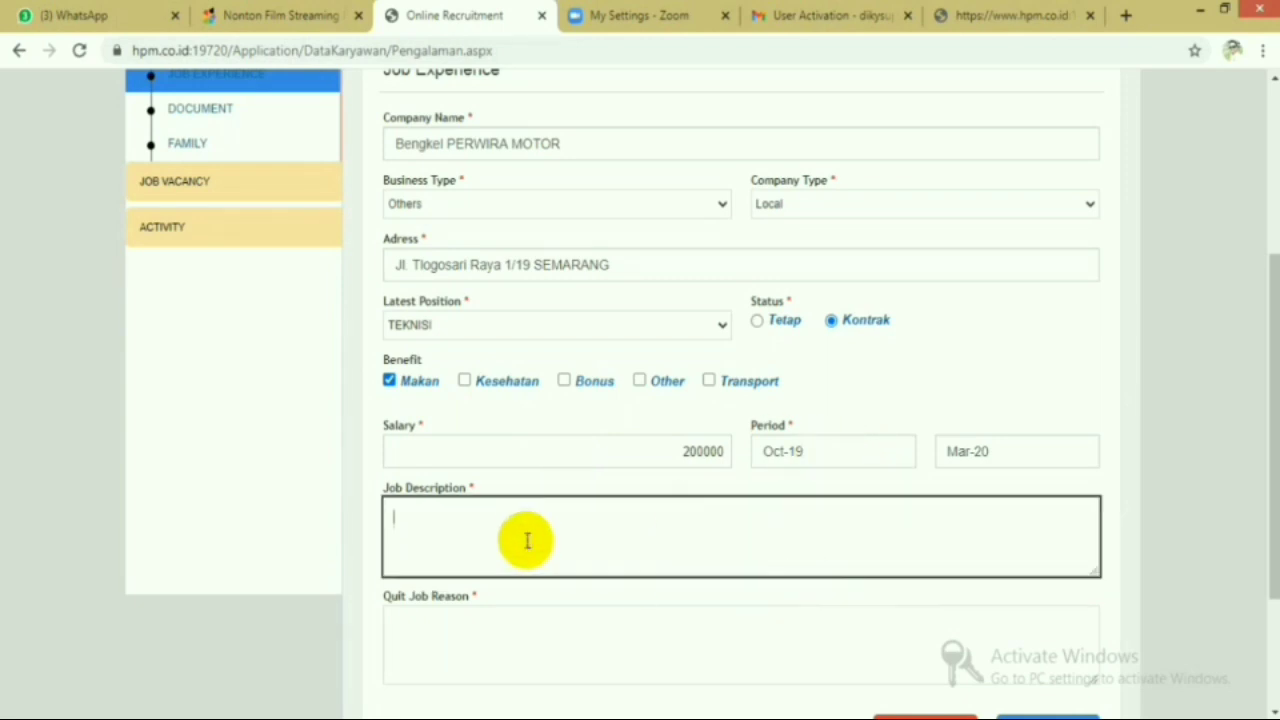
pyautogui.write('Saya di bengkel tersebut berada dibagian mekanik yang biasa mengerjakan servis ganti oli dll')
pyautogui.press('Tab')
pyautogui.write('ko')
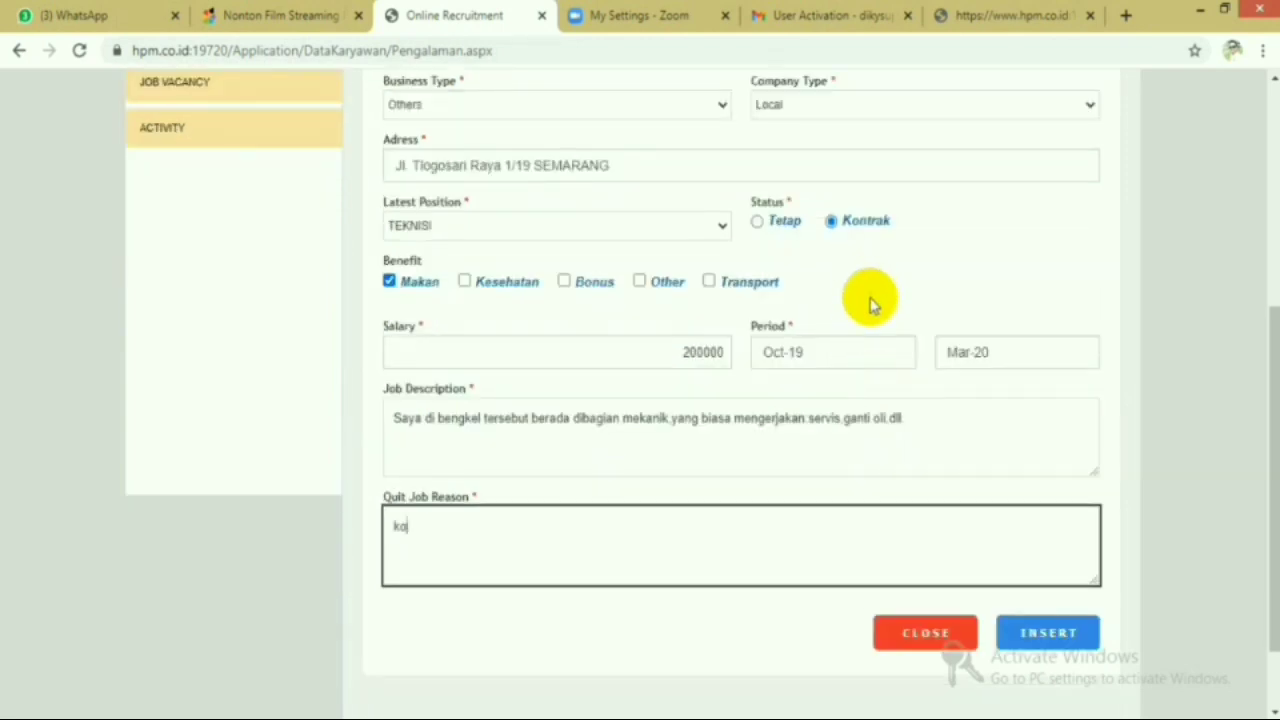
pyautogui.write('ntrak magang ')
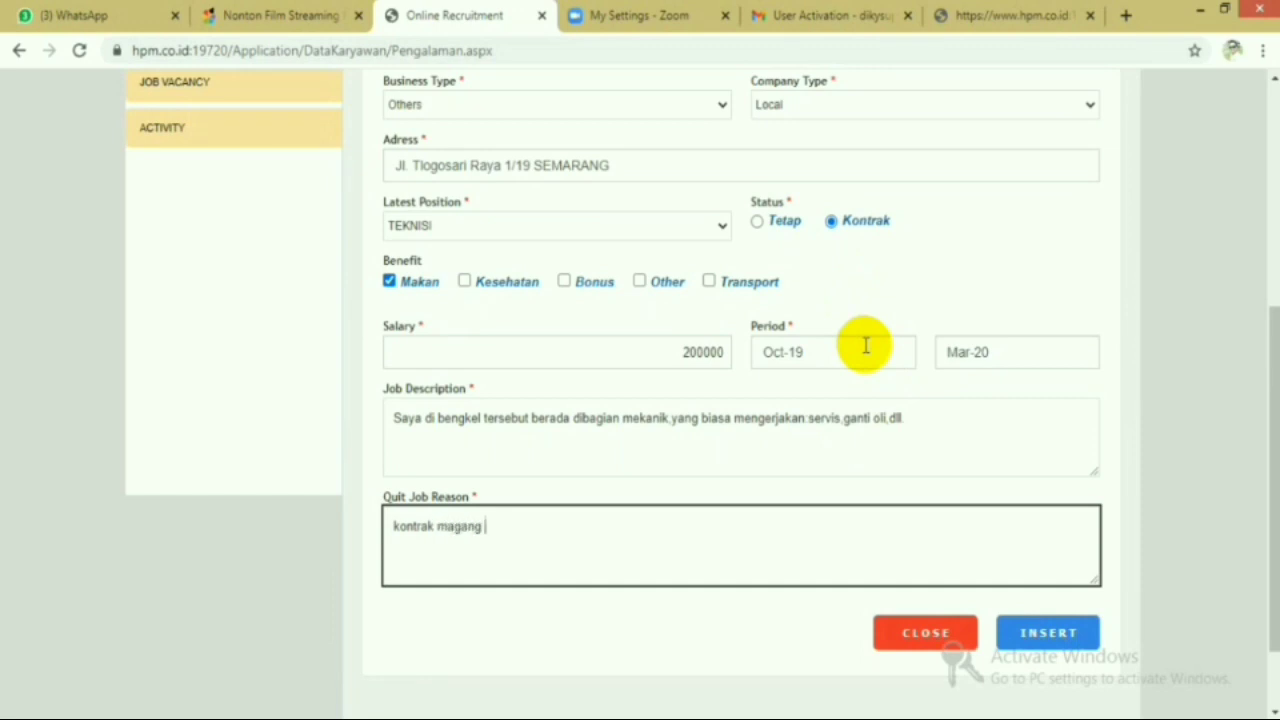
pyautogui.write('tel')
pyautogui.click(1048, 632)
# - Close the empty job experience form and scroll back to the top
pyautogui.scroll(-3, 1014, 555)
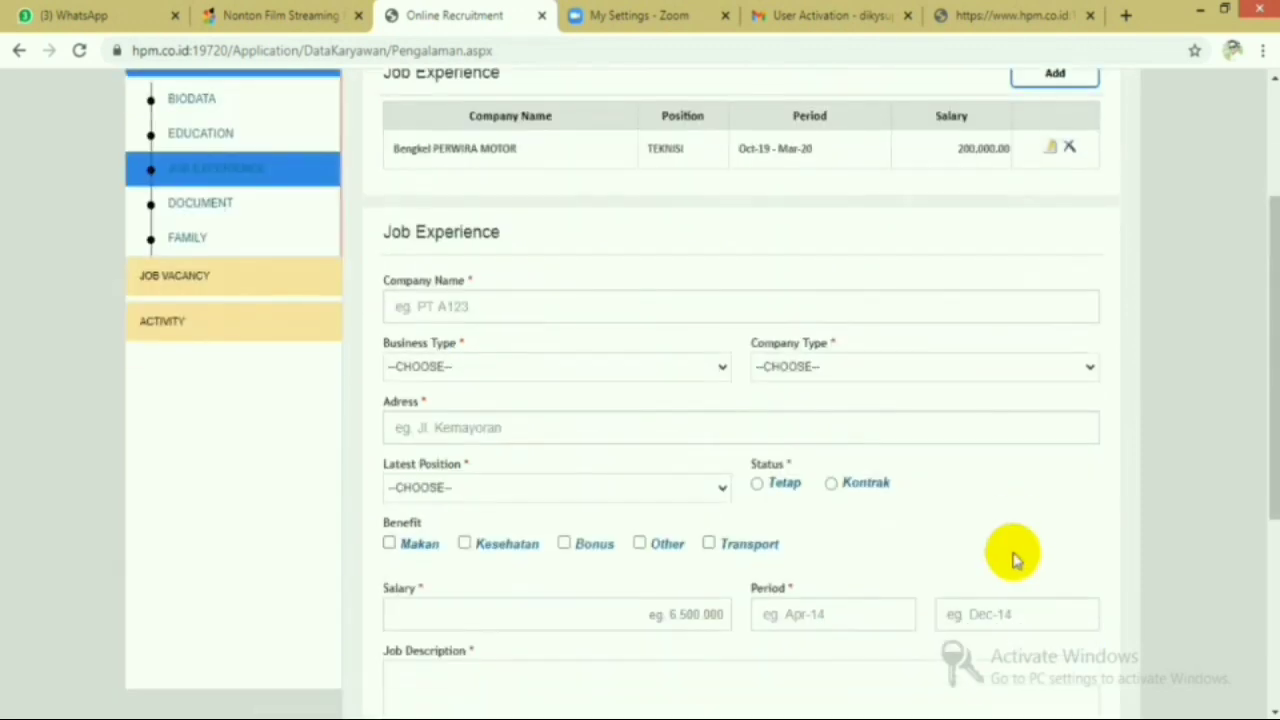
pyautogui.scroll(-1, 1014, 556)
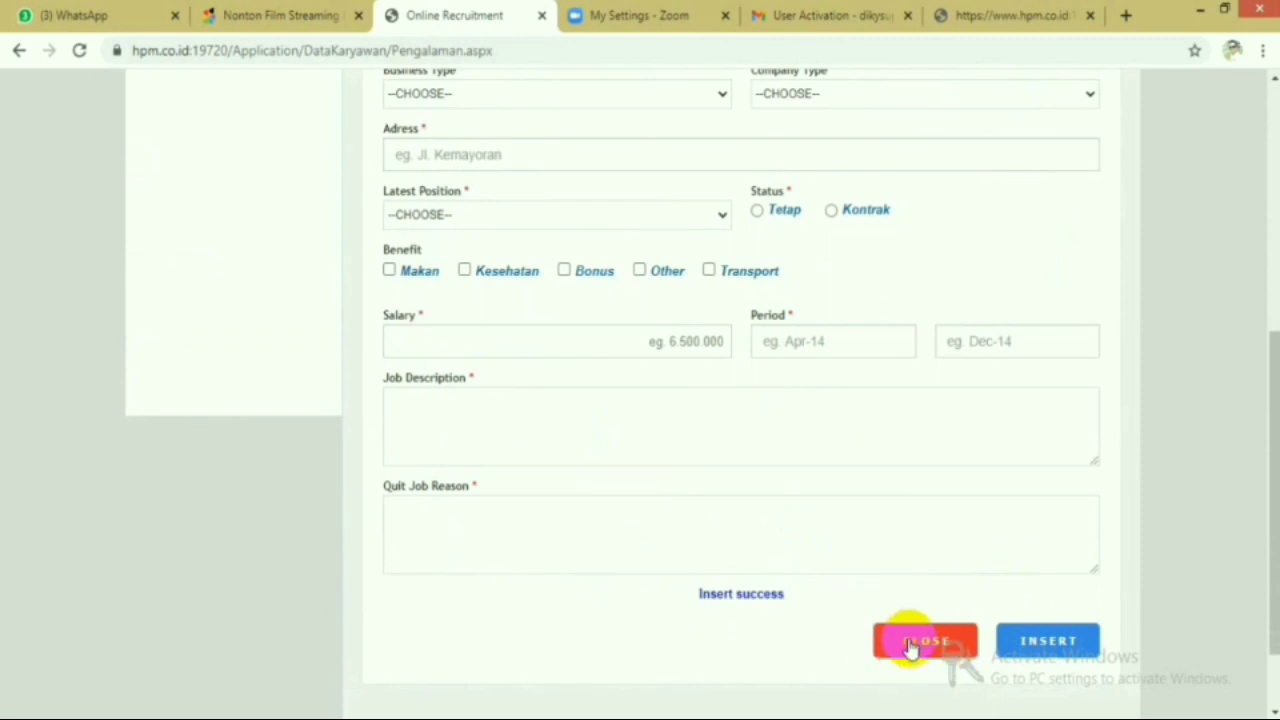
pyautogui.click(910, 646)
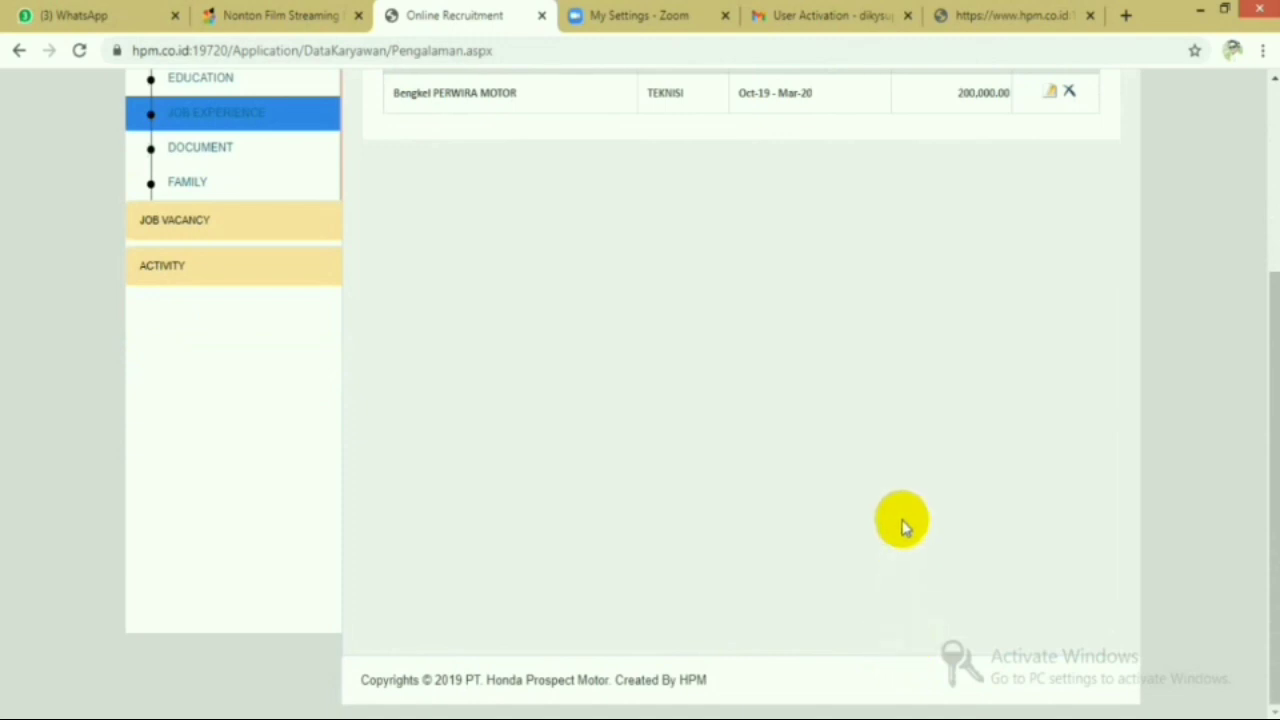
pyautogui.scroll(2, 451, 237)
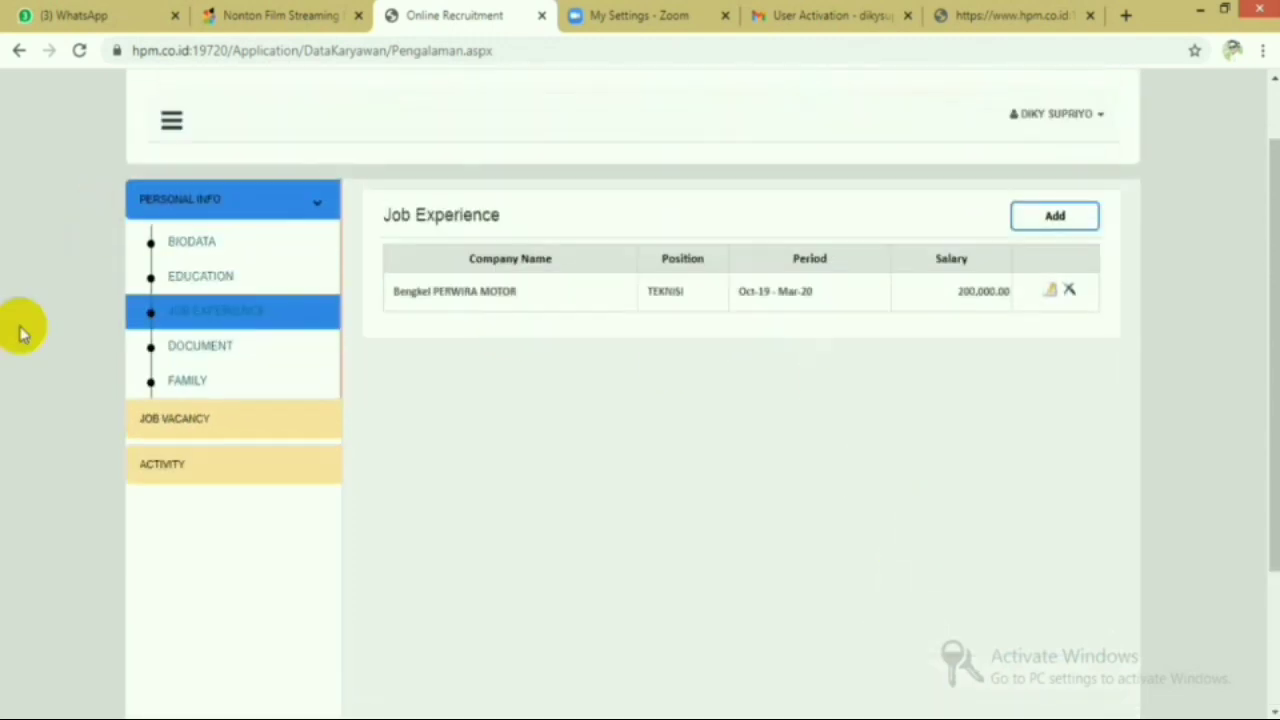
# - Upload the foto file from Downloads as the Pass Photo document
pyautogui.click(205, 353)
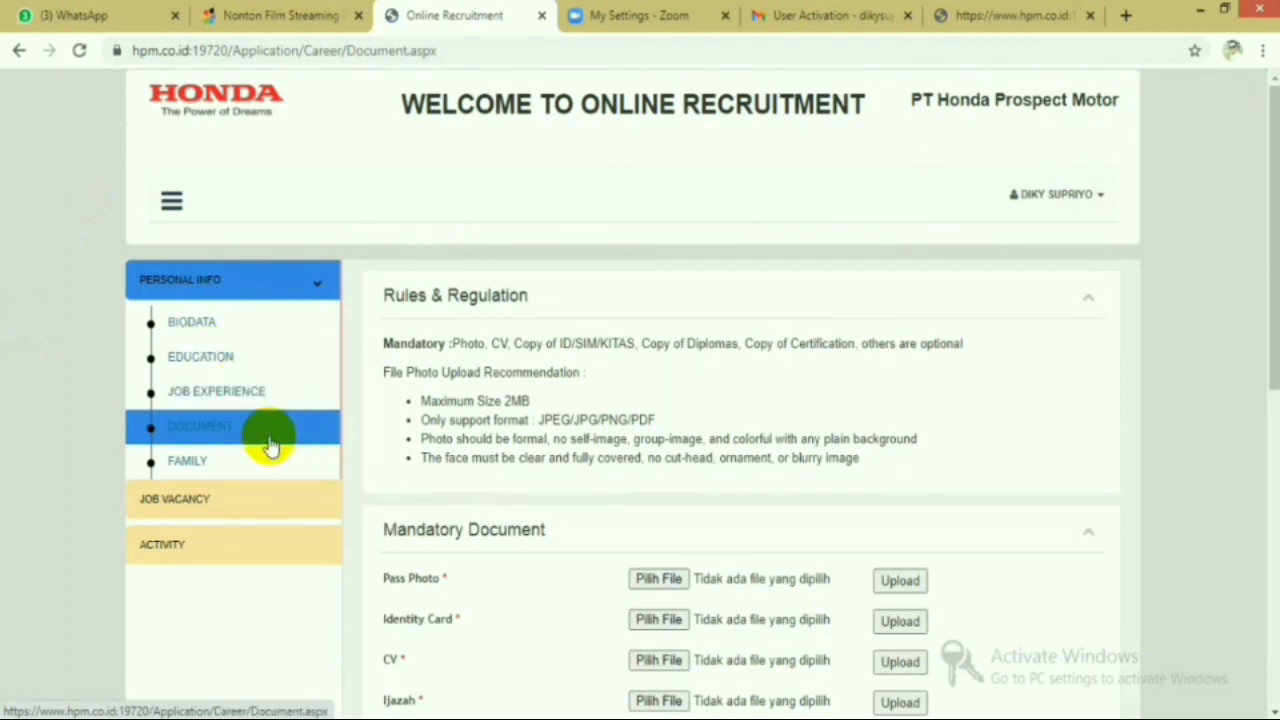
pyautogui.scroll(-2, 606, 371)
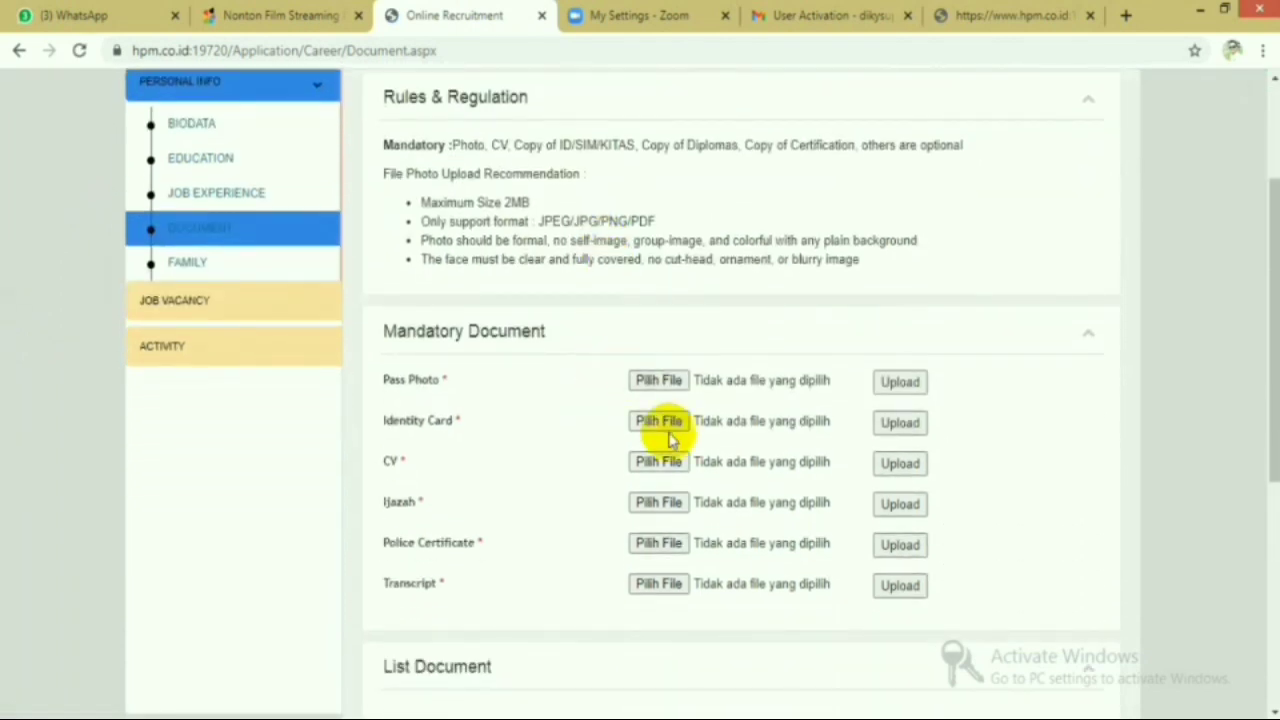
pyautogui.click(655, 421)
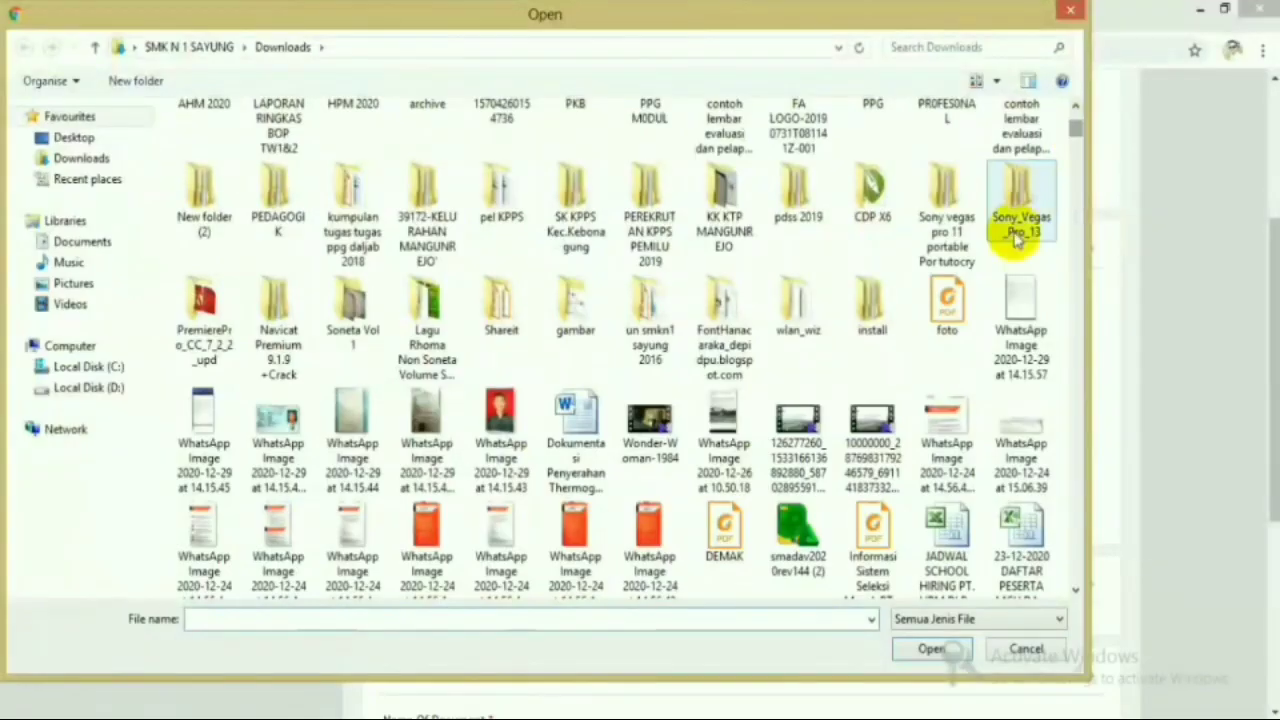
pyautogui.click(952, 318)
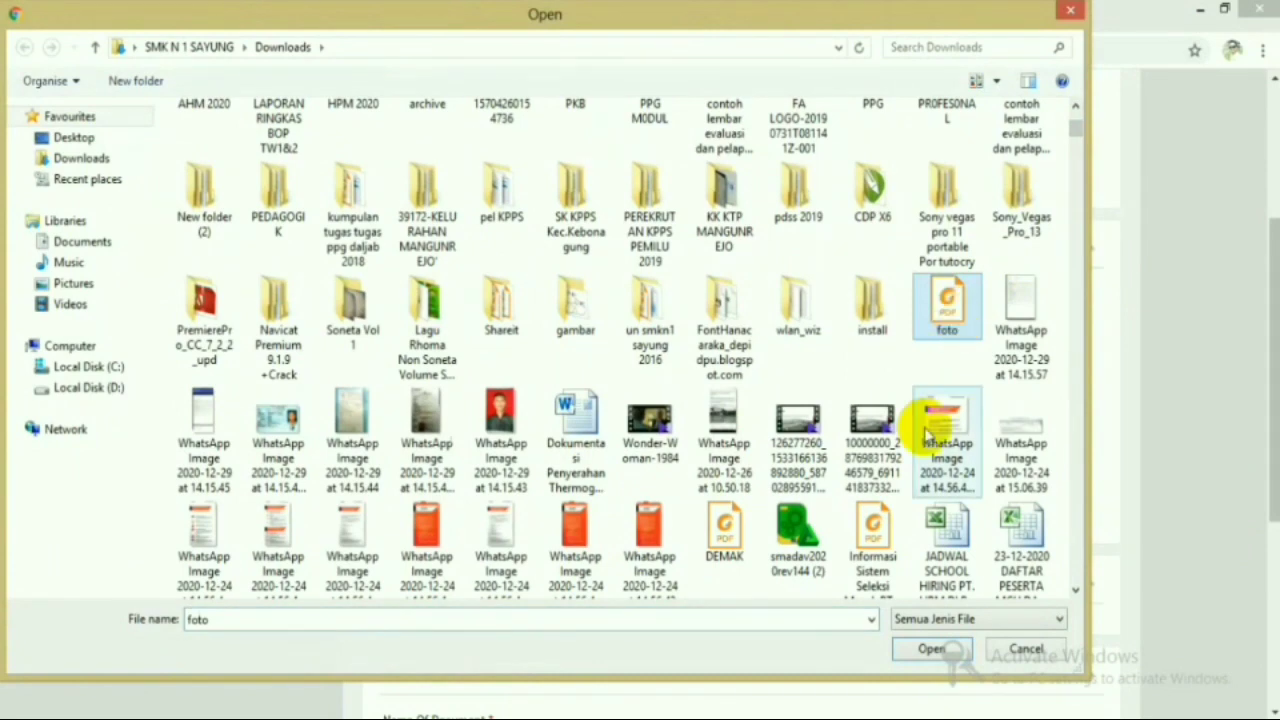
pyautogui.click(918, 650)
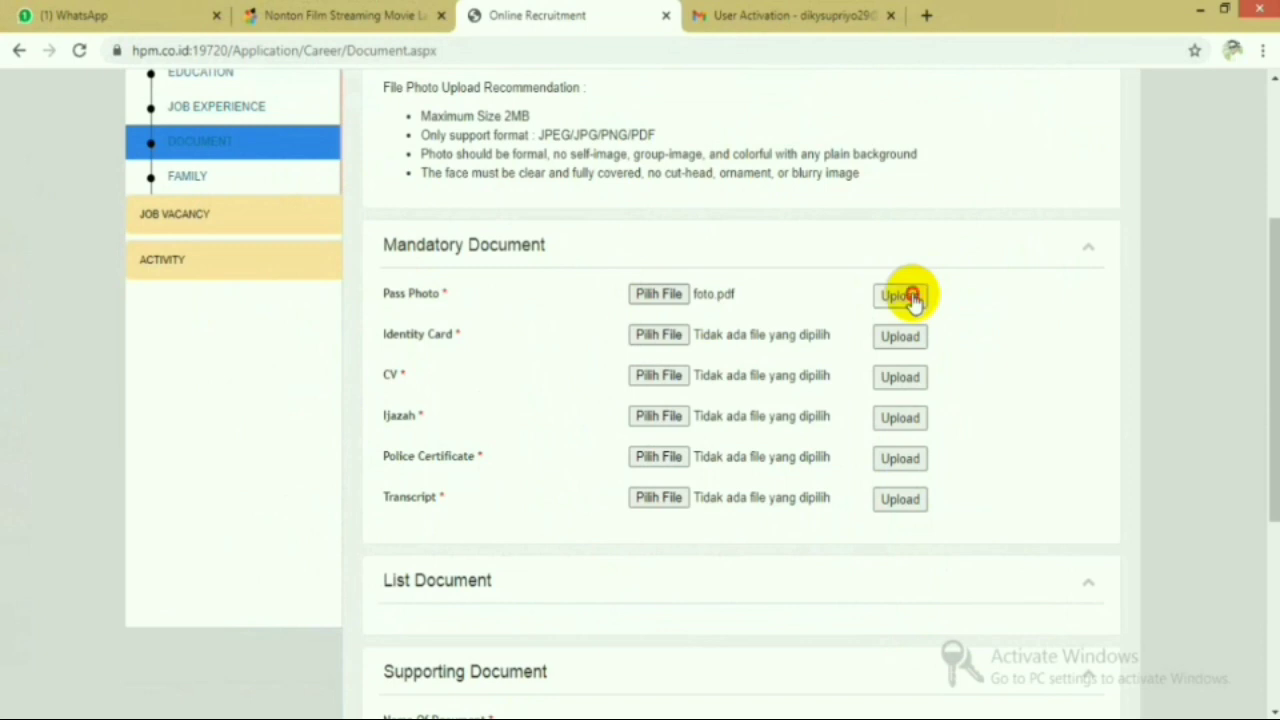
pyautogui.click(905, 297)
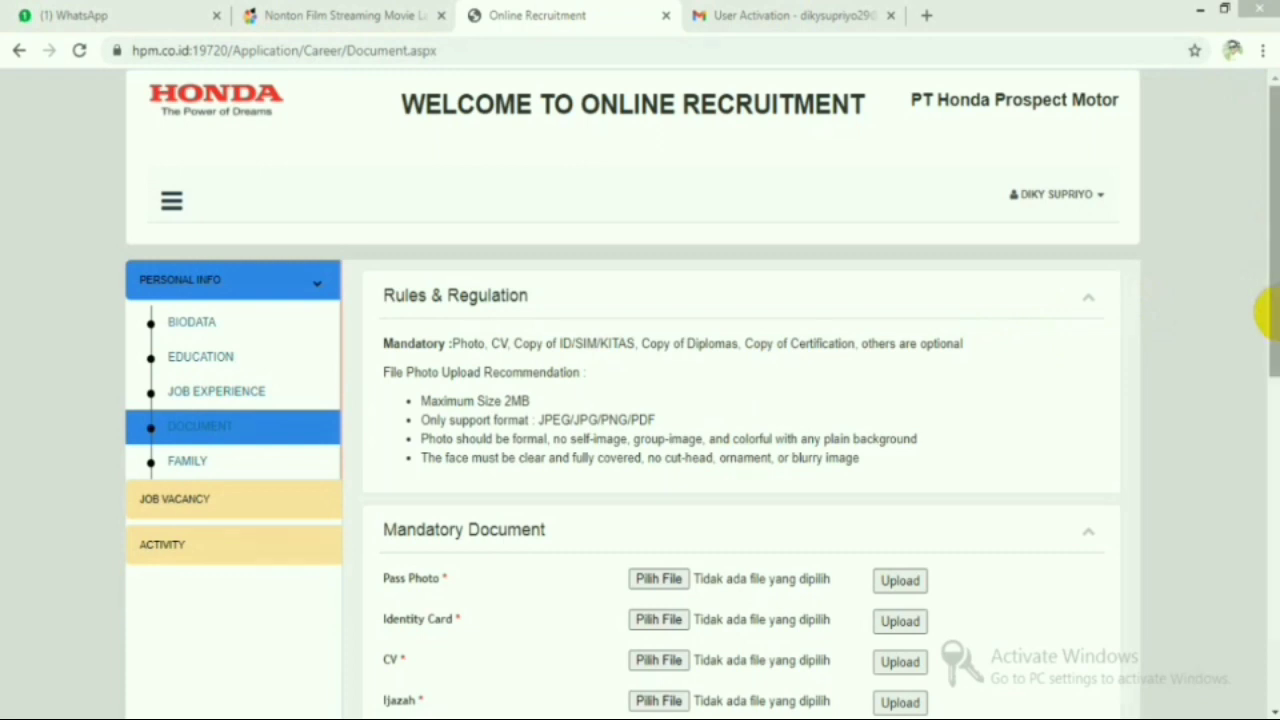
# - Scroll down the Document page to check the List Document table
pyautogui.click(1272, 313)
pyautogui.moveTo(1268, 313); pyautogui.dragTo(1266, 485)
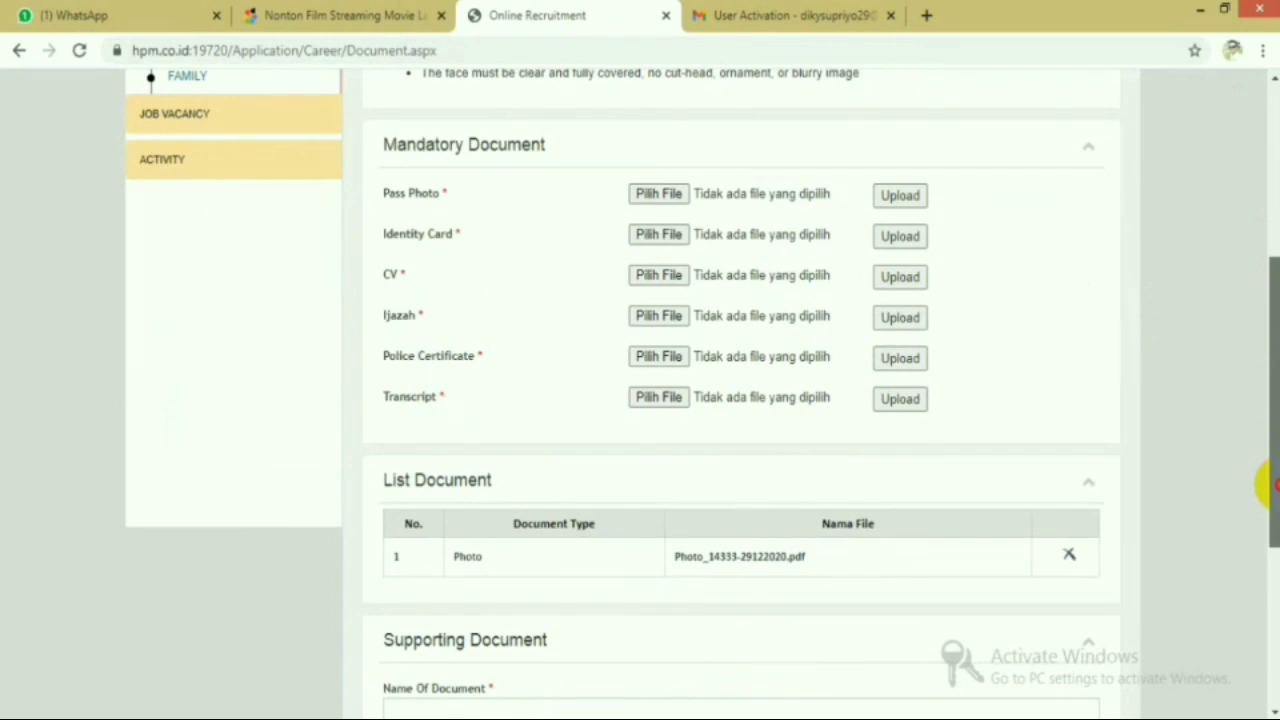
pyautogui.moveTo(1270, 485); pyautogui.dragTo(1271, 485)
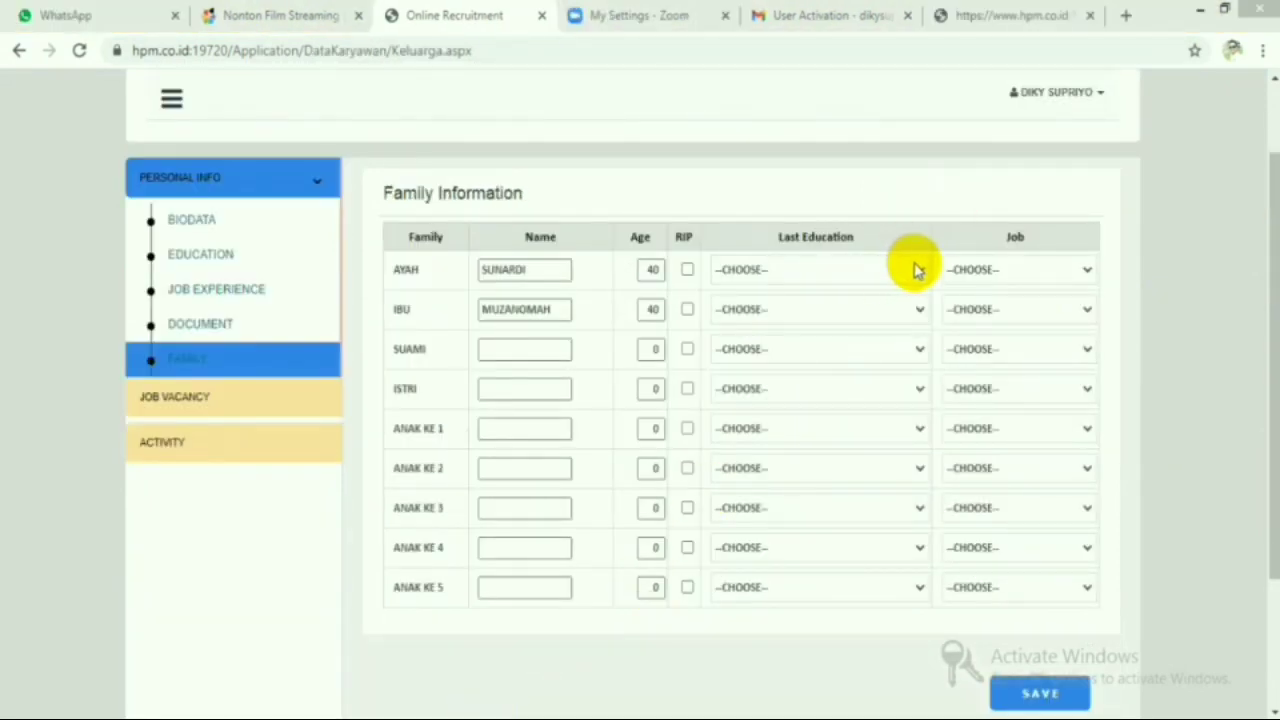
# - Re-enter the father's age and move to the mother's Age field
pyautogui.click(651, 266)
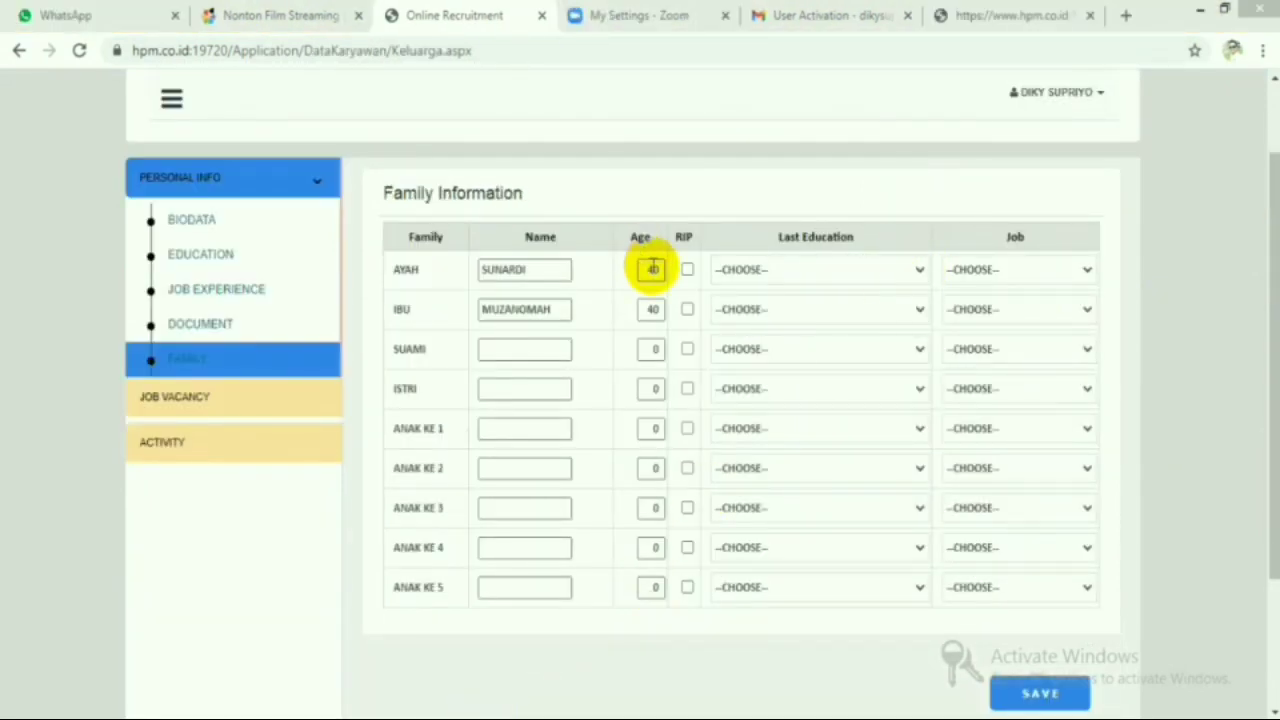
pyautogui.press('BackSpace')
pyautogui.press('BackSpace')
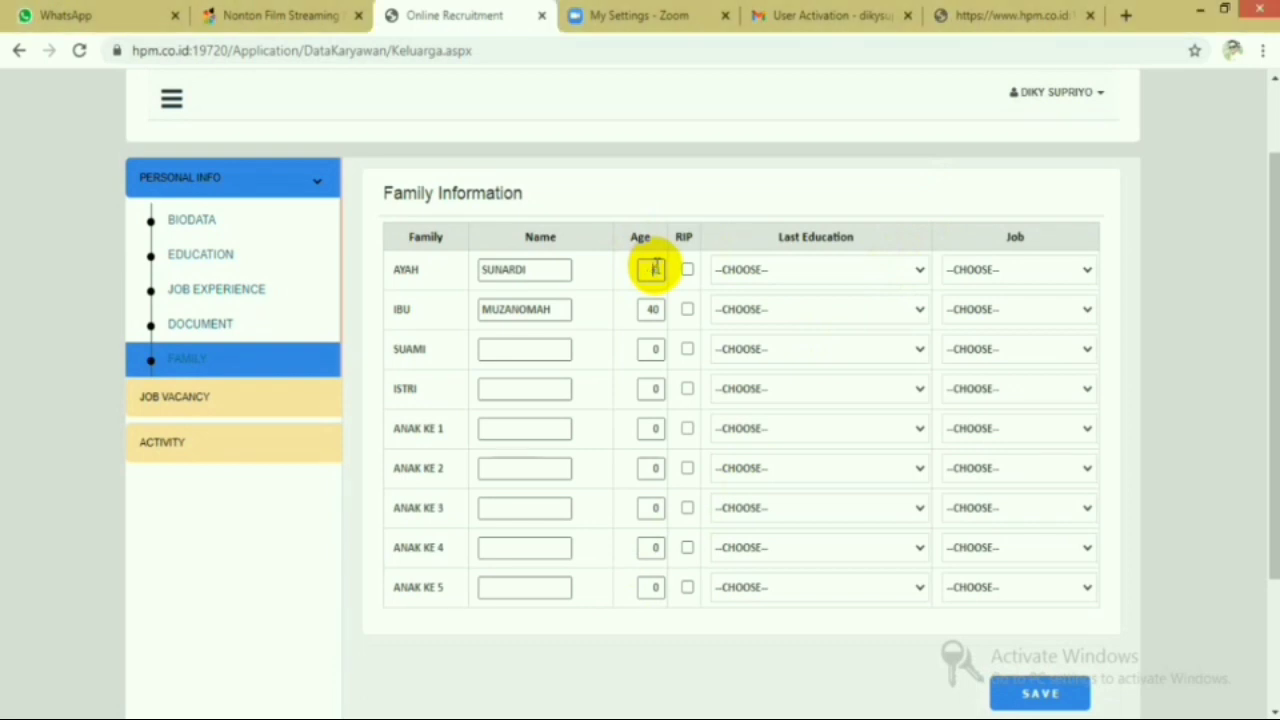
pyautogui.write('0')
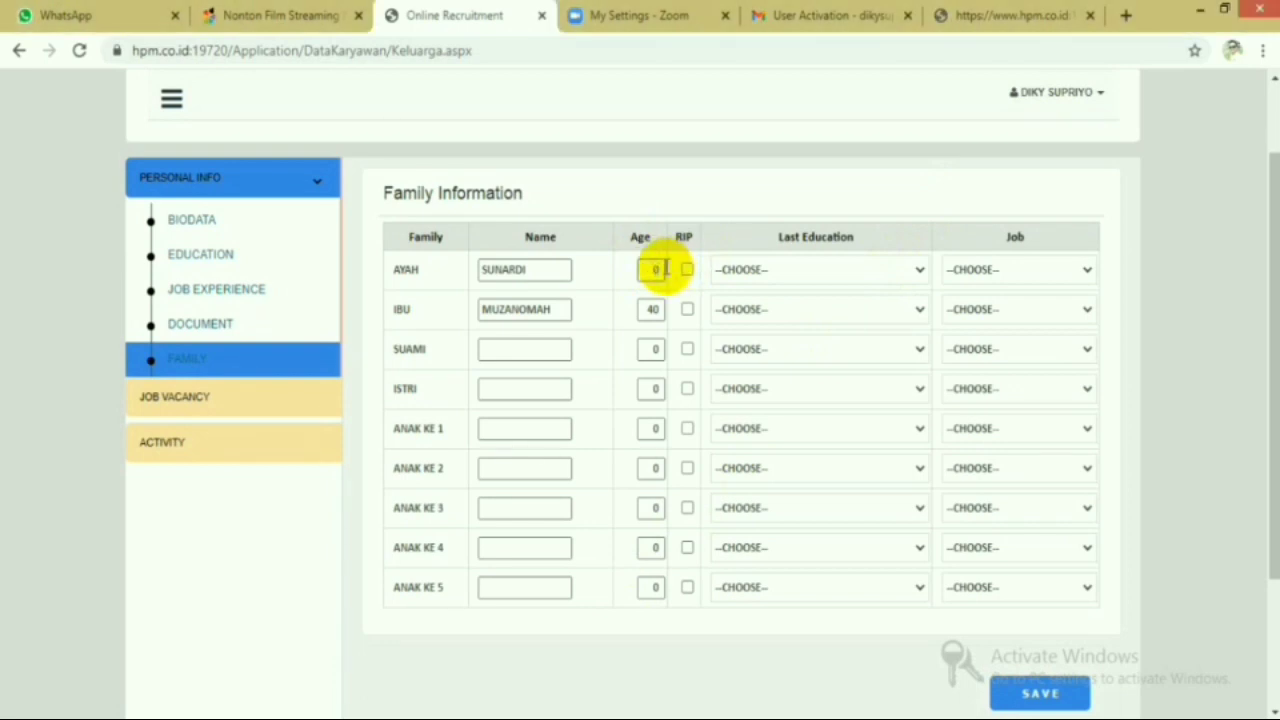
pyautogui.press('BackSpace')
pyautogui.write('40')
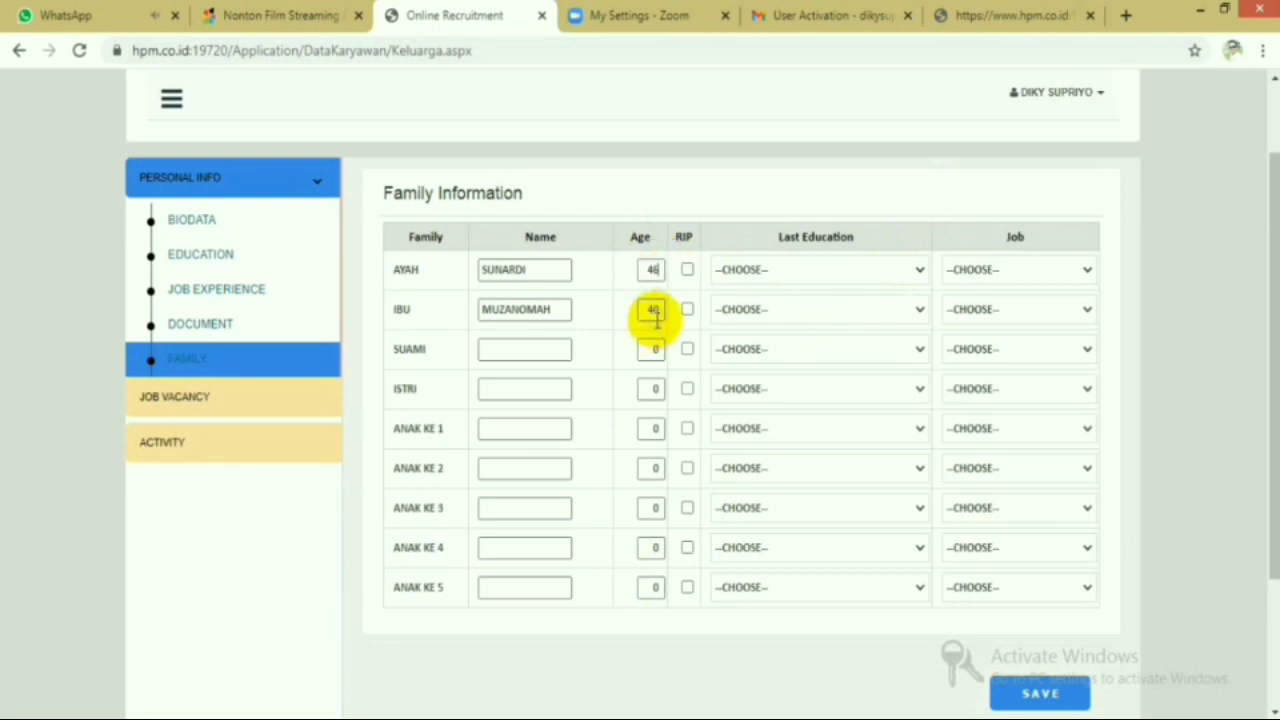
pyautogui.click(654, 310)
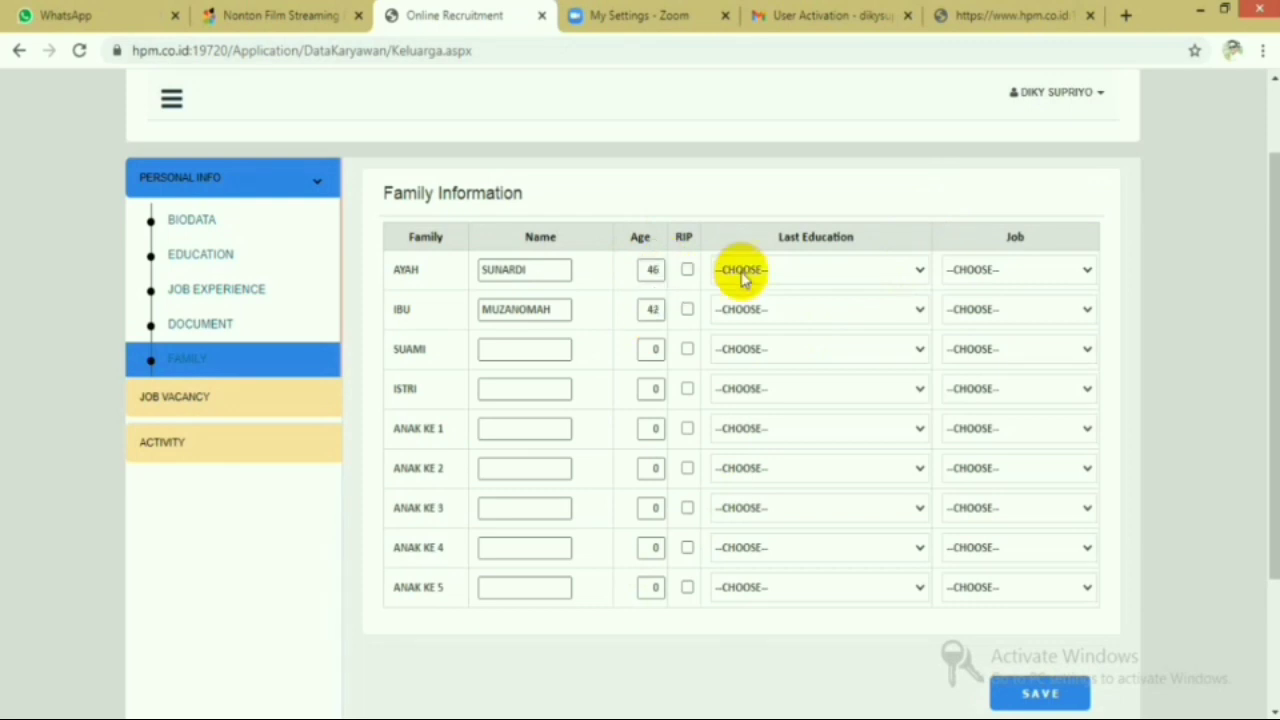
# - Set father's education to Sekolah Menengah Pertama and mother's to Sekolah Dasar
pyautogui.click(920, 270)
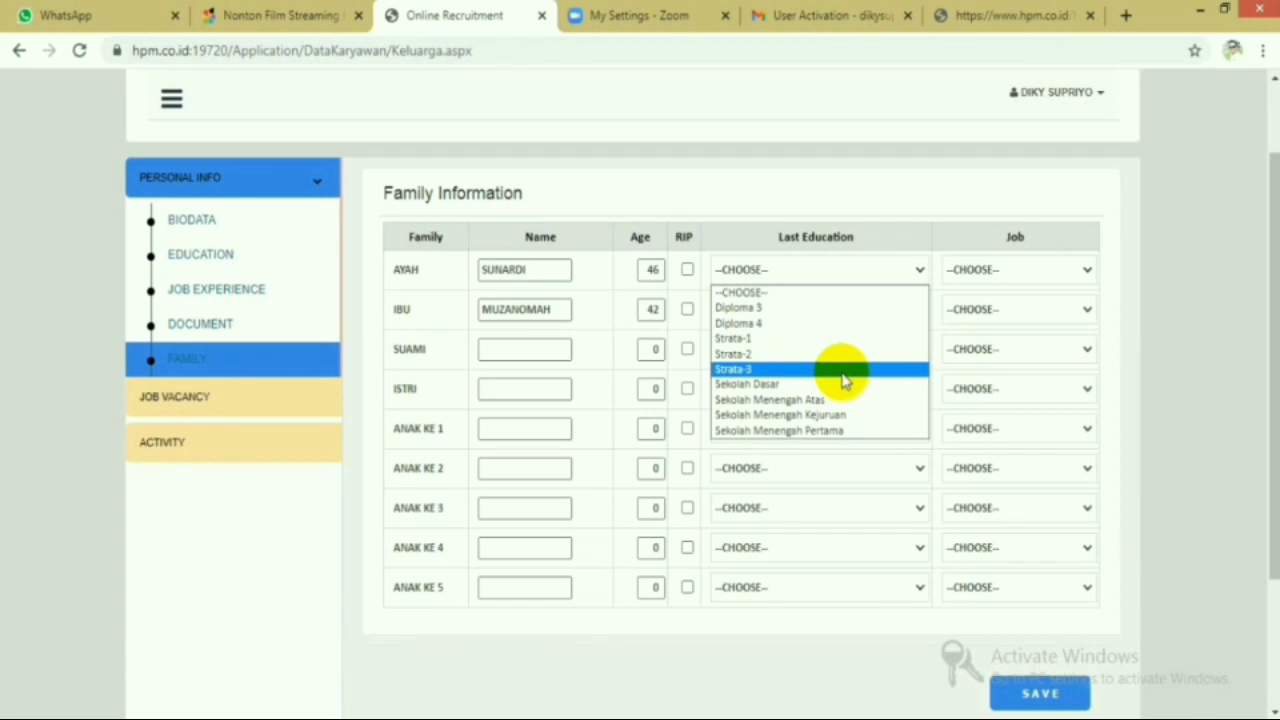
pyautogui.click(836, 431)
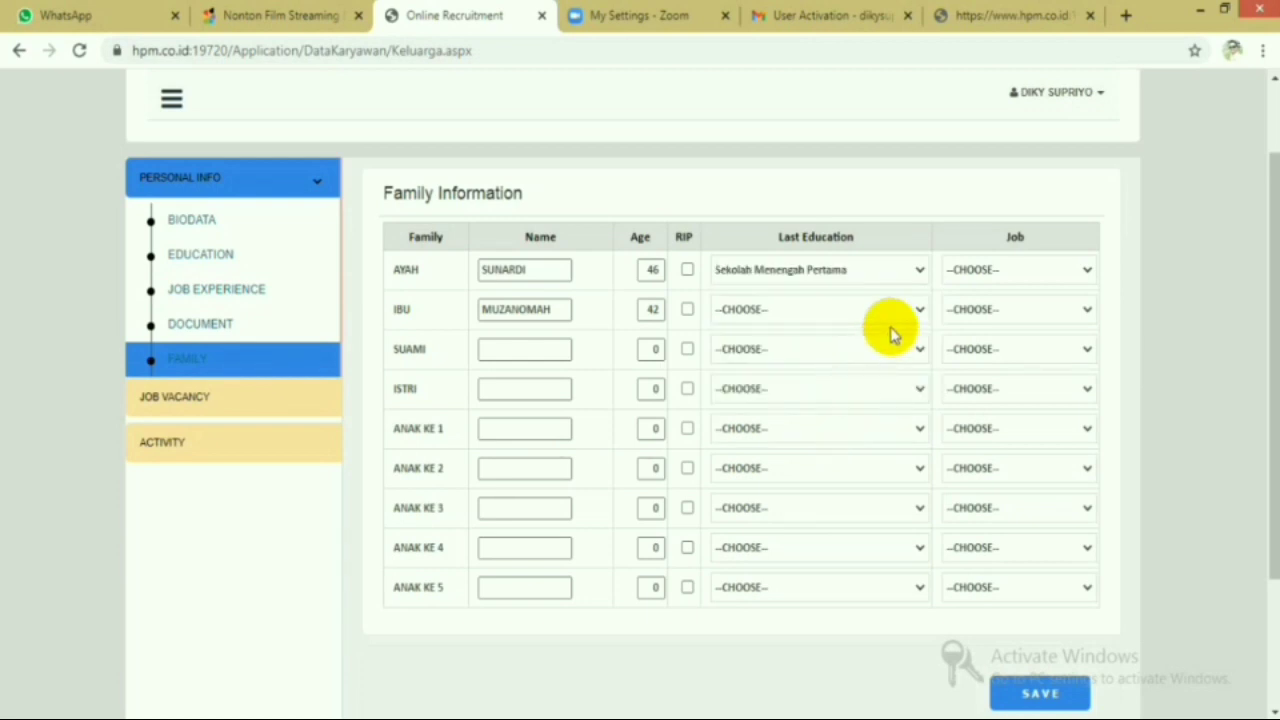
pyautogui.click(920, 306)
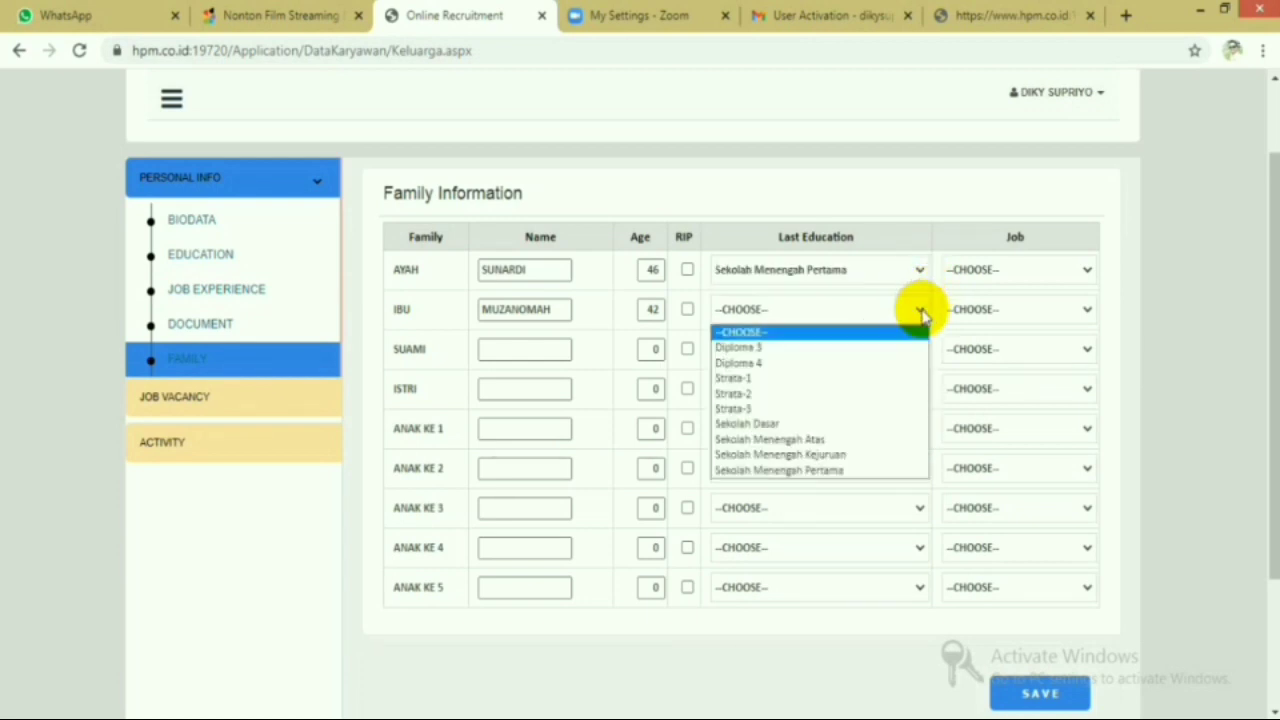
pyautogui.click(886, 424)
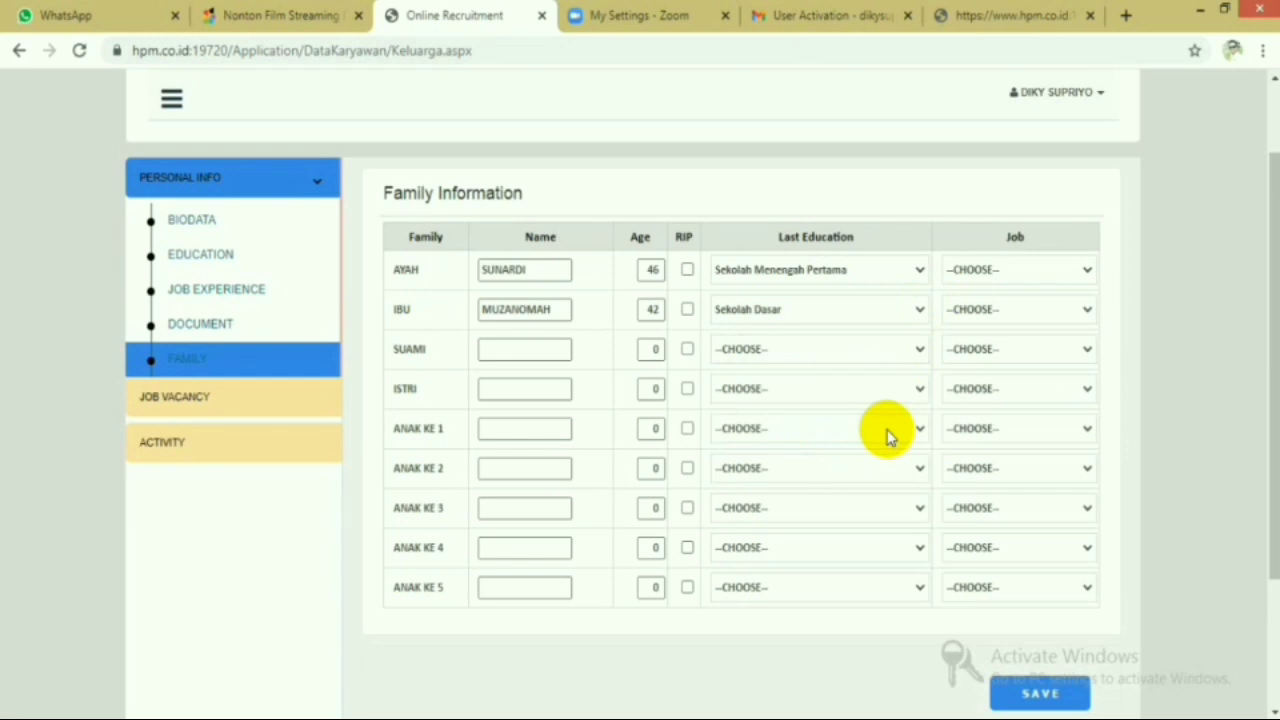
pyautogui.click(1087, 272)
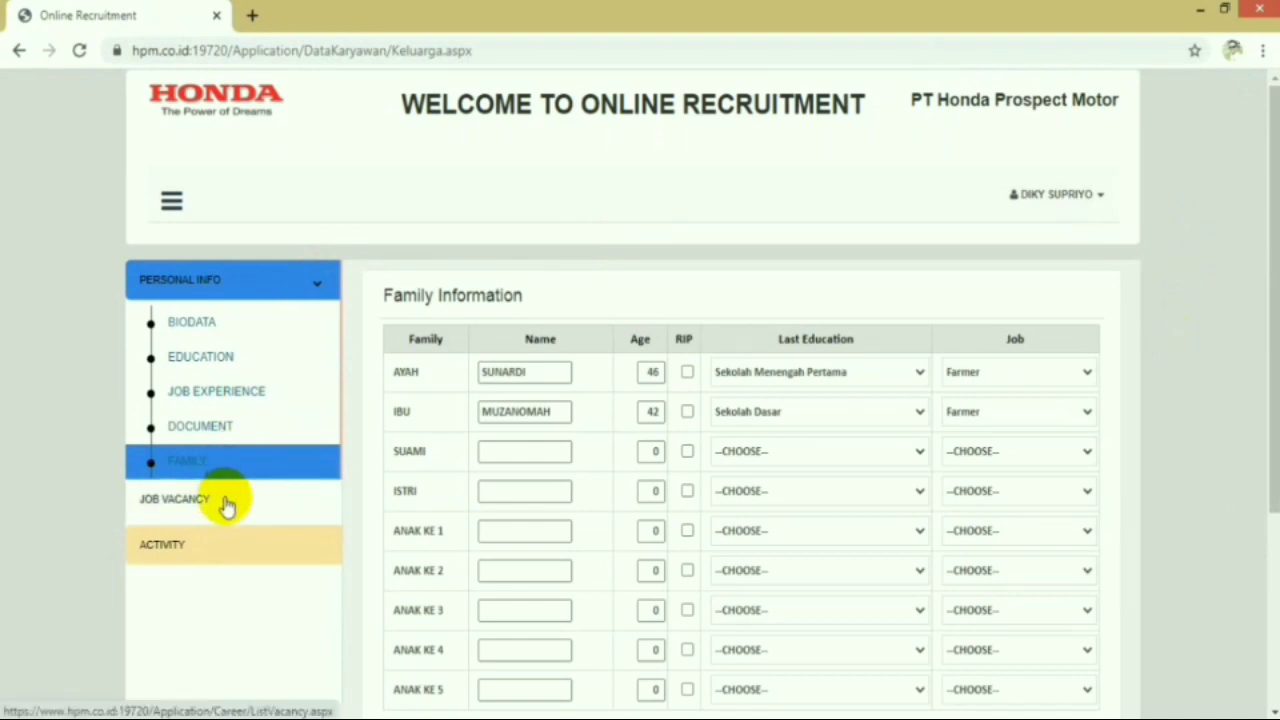
# - Search job vacancies for OPERATOR - PRODUKSI at SUNTER/KARAWANG and review the listing
pyautogui.click(223, 503)
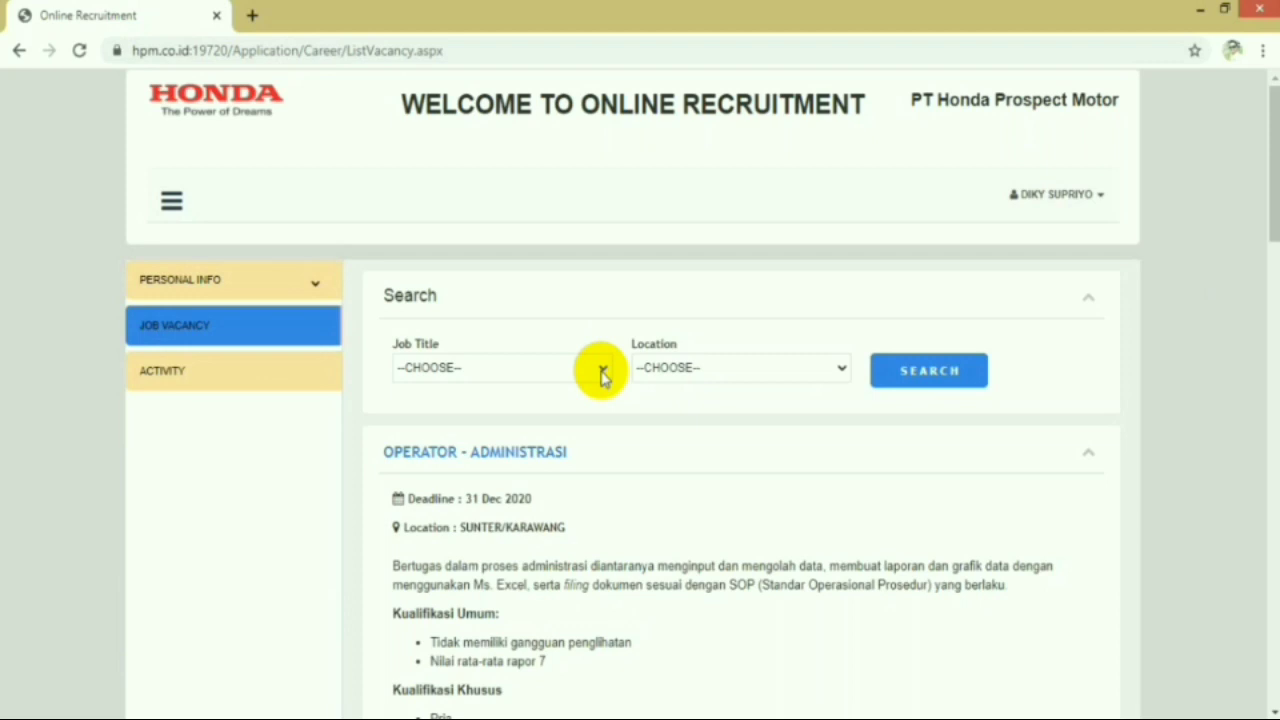
pyautogui.click(603, 372)
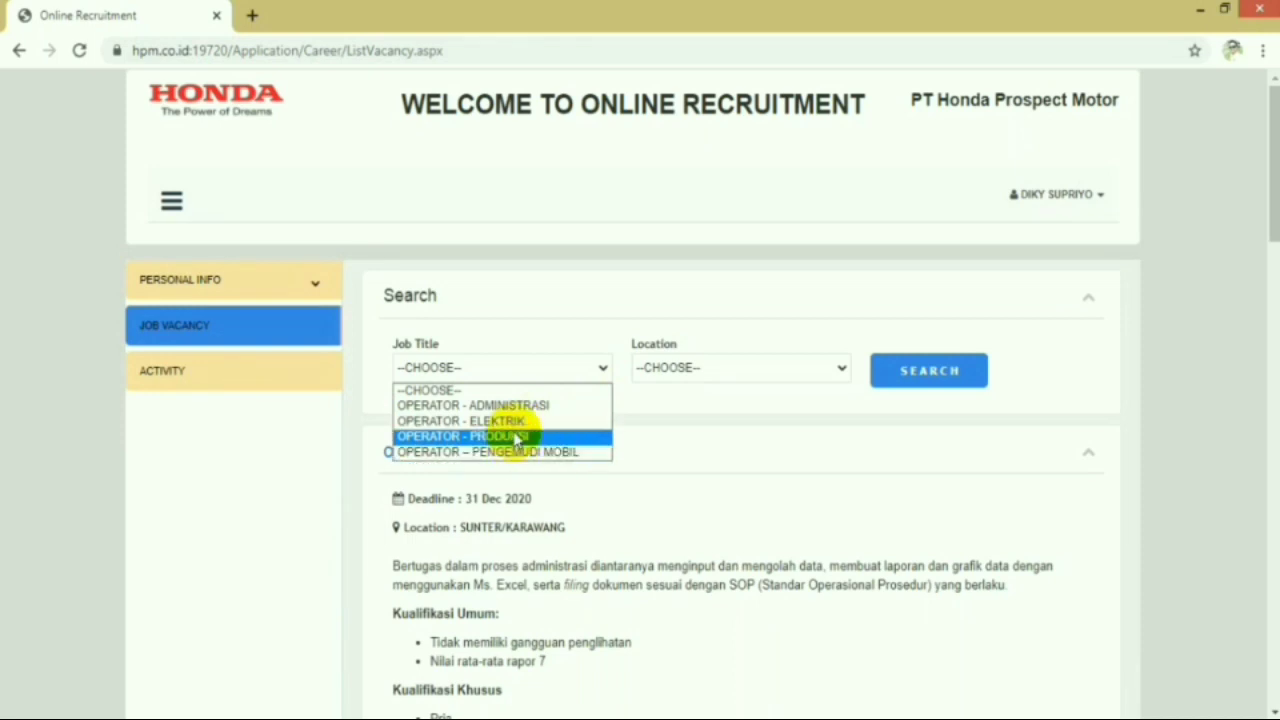
pyautogui.click(516, 437)
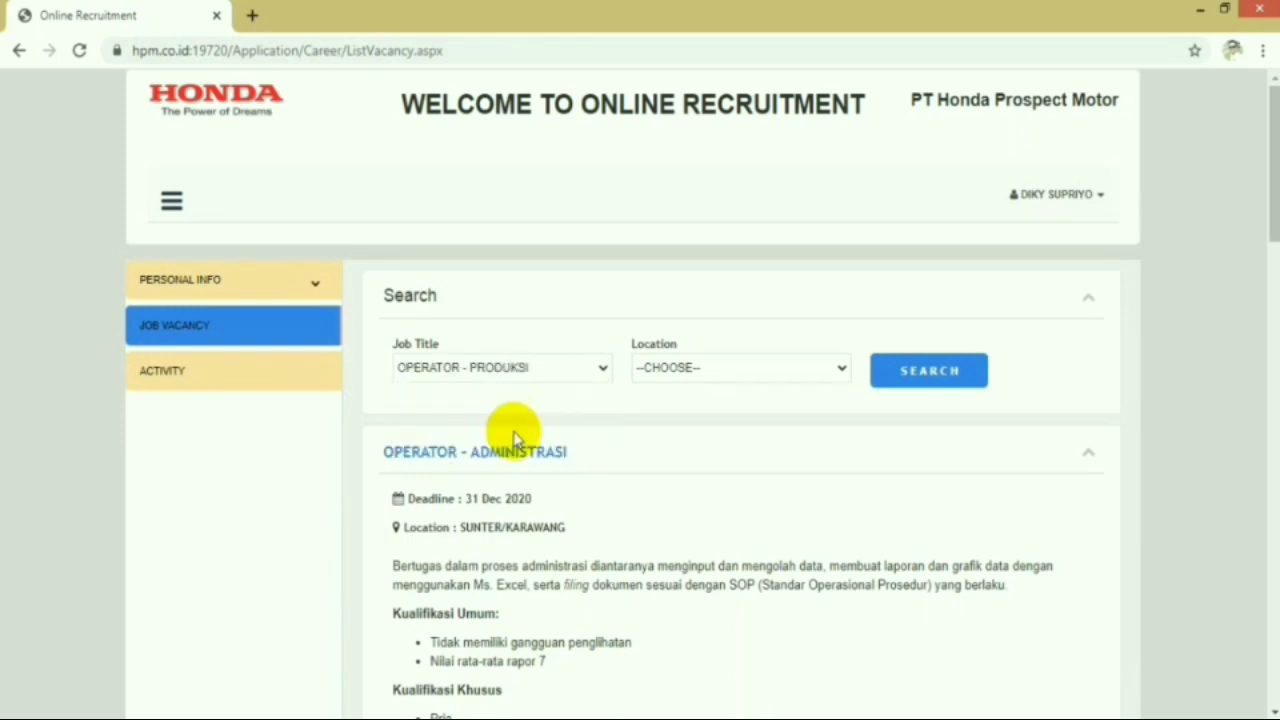
pyautogui.click(690, 370)
pyautogui.click(692, 406)
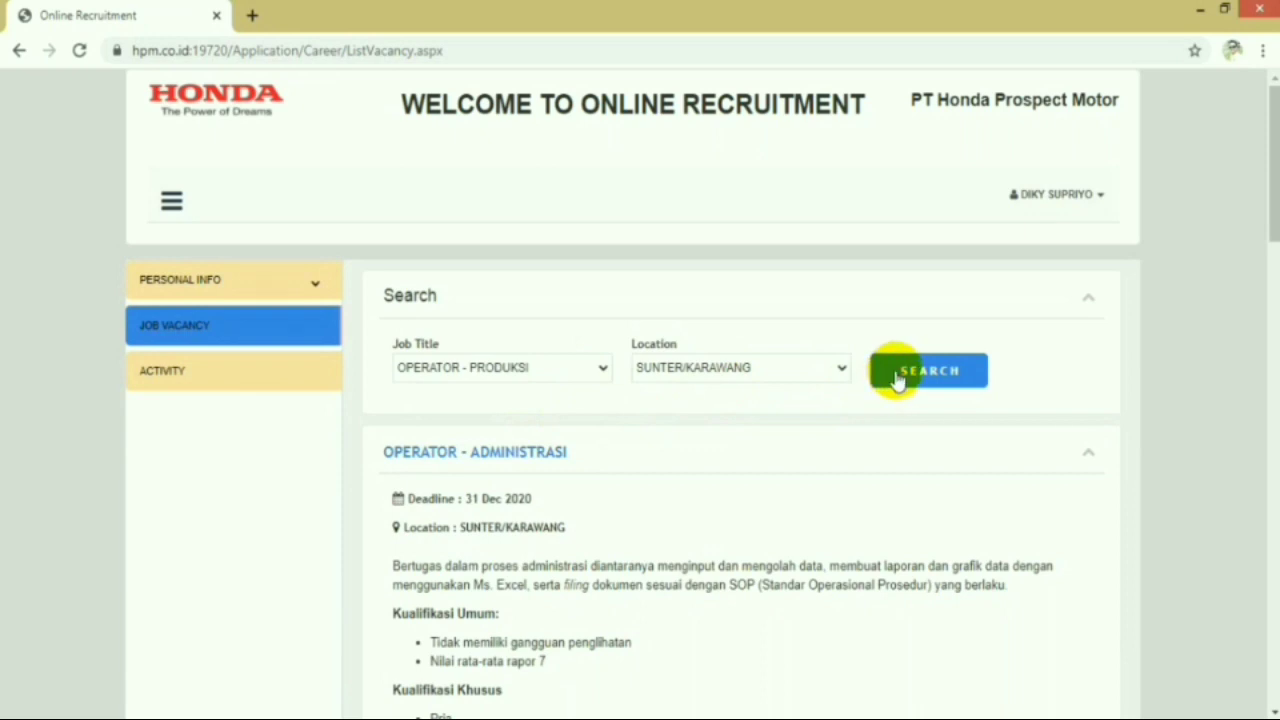
pyautogui.click(897, 377)
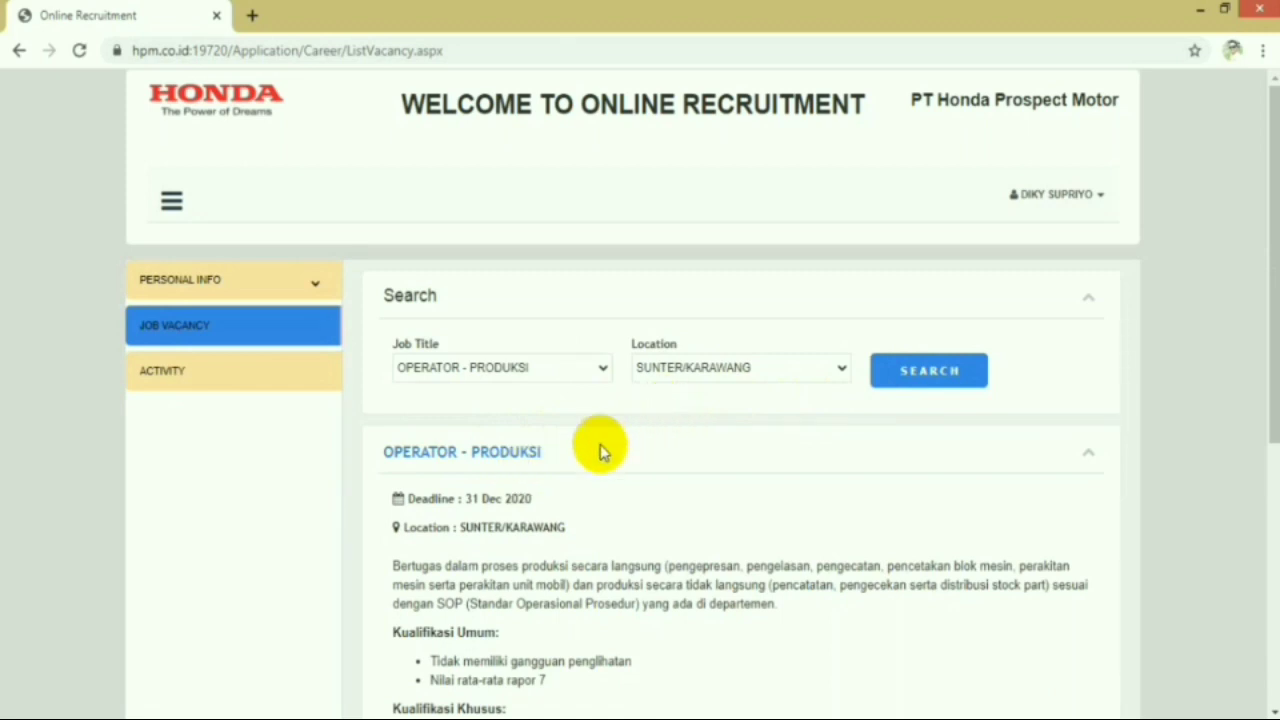
pyautogui.scroll(-4, 600, 450)
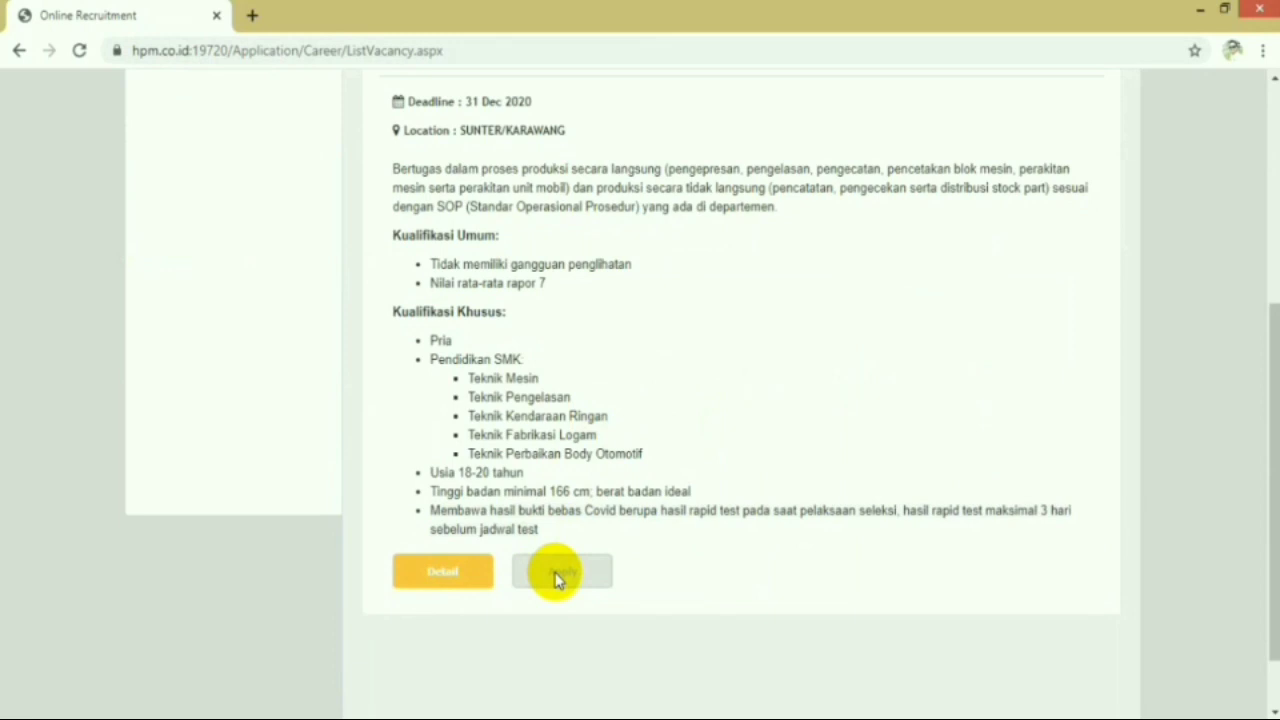
pyautogui.scroll(2, 640, 445)
pyautogui.scroll(2, 640, 445)
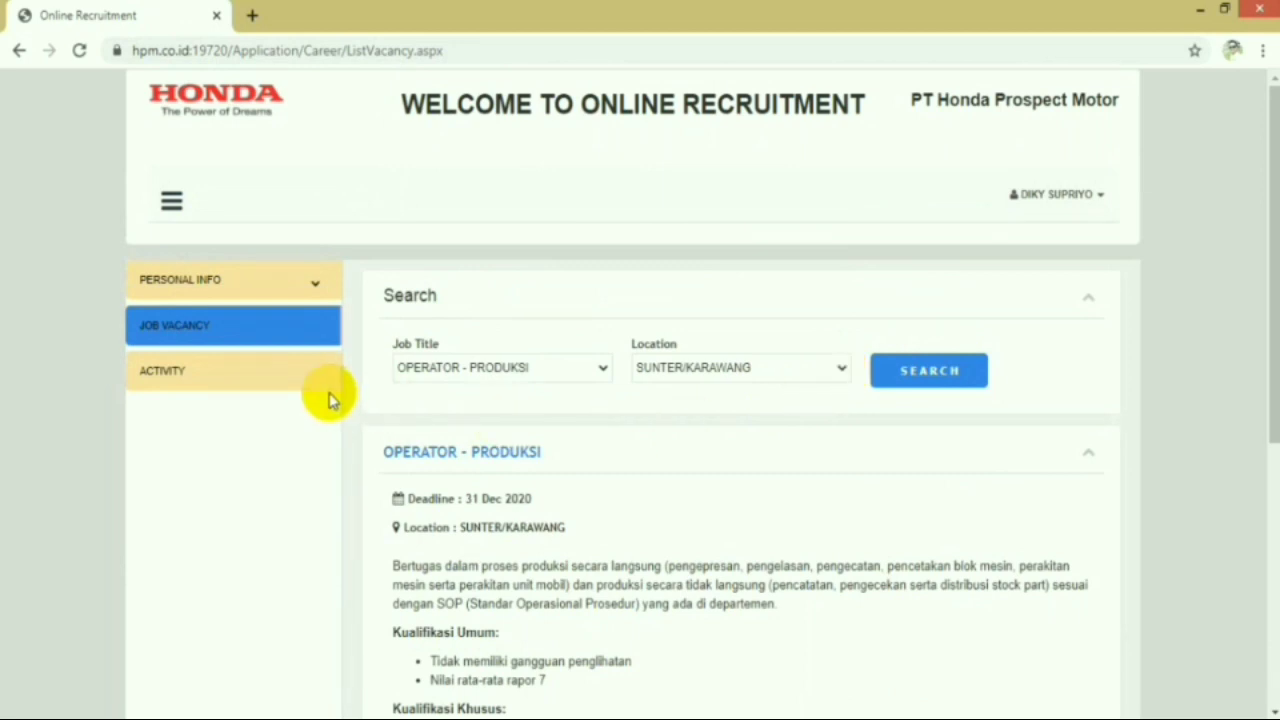
pyautogui.scroll(-5, 425, 430)
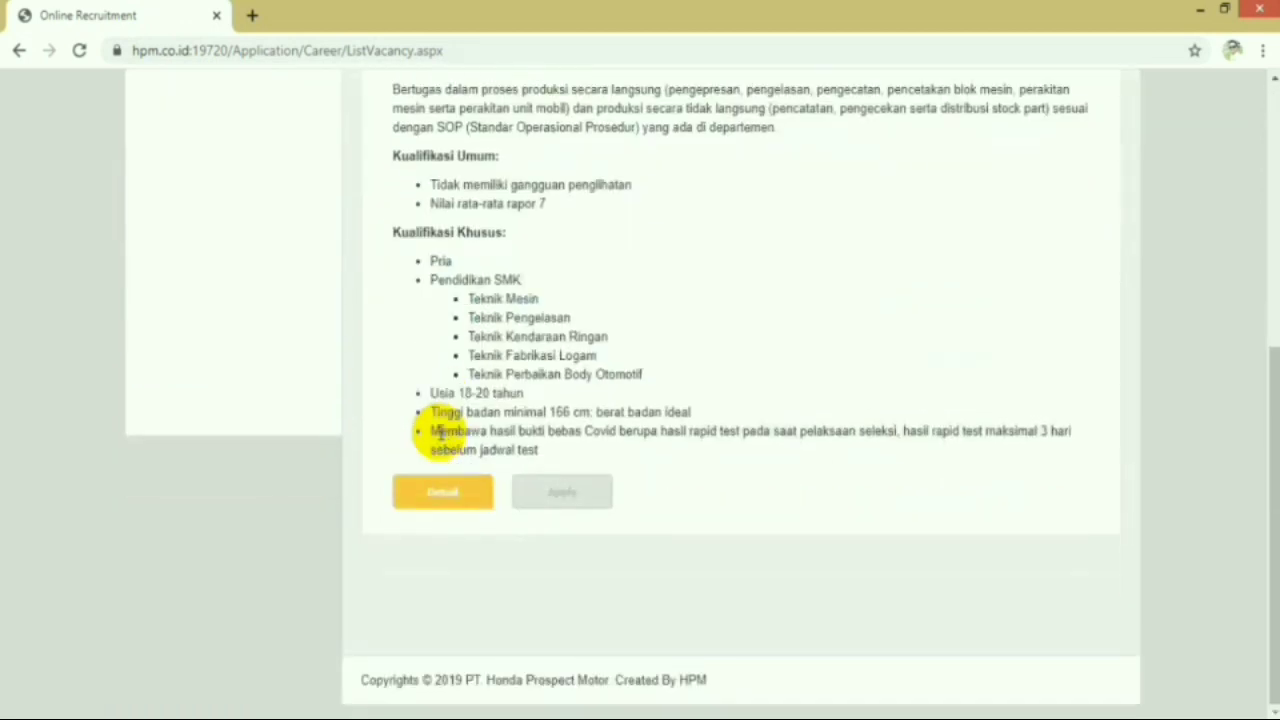
pyautogui.scroll(4, 435, 435)
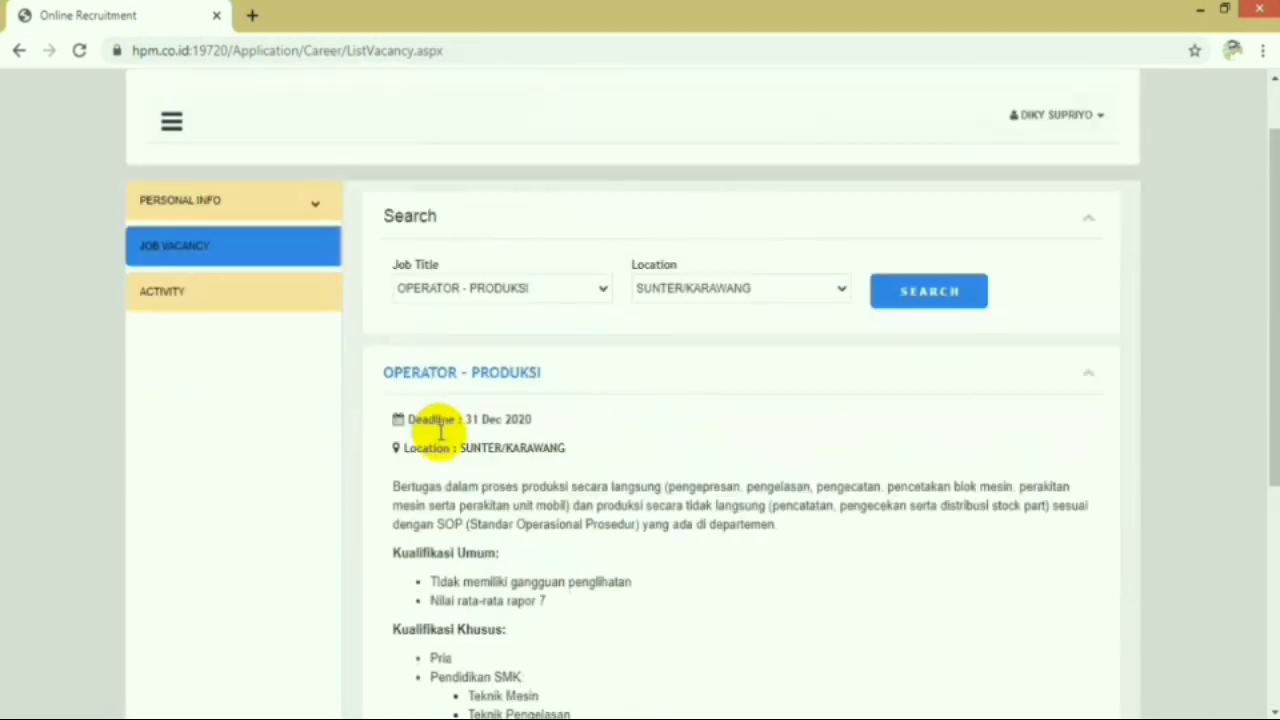
# - Show the Activity page listing the OPERATOR - PRODUKSI application
pyautogui.click(251, 294)
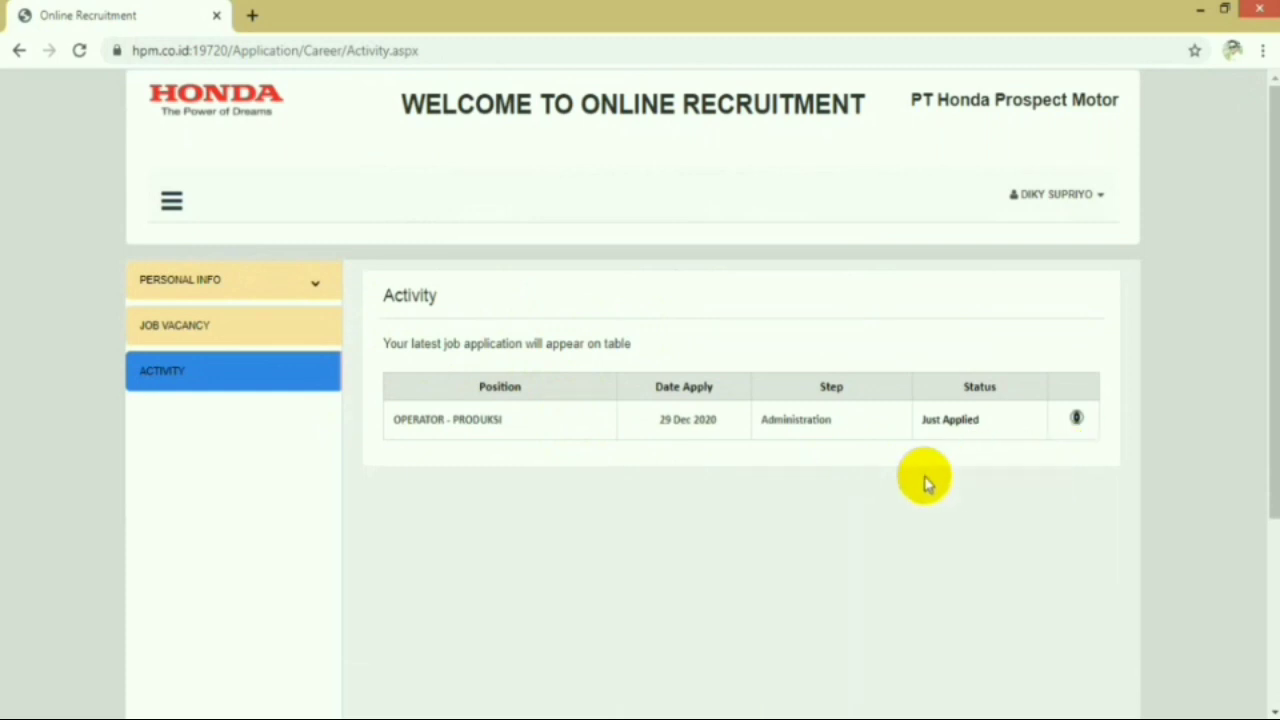
pyautogui.scroll(-3, 918, 484)
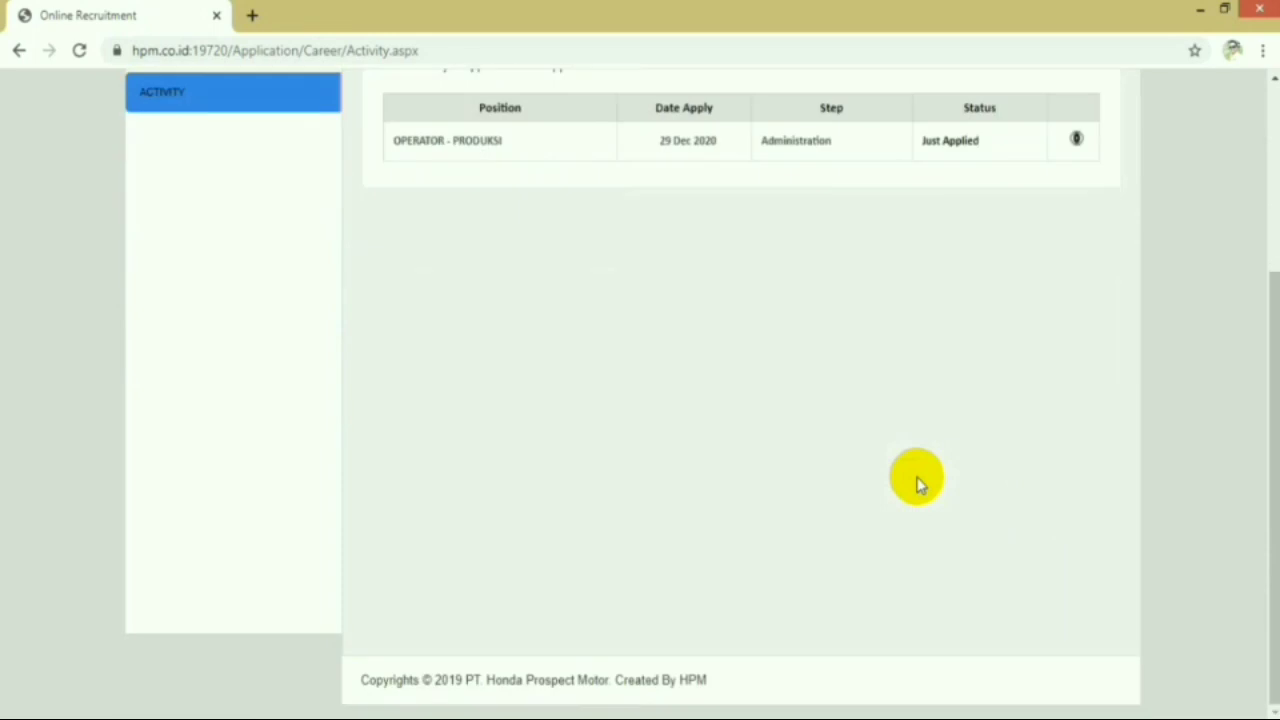
pyautogui.scroll(3, 918, 484)
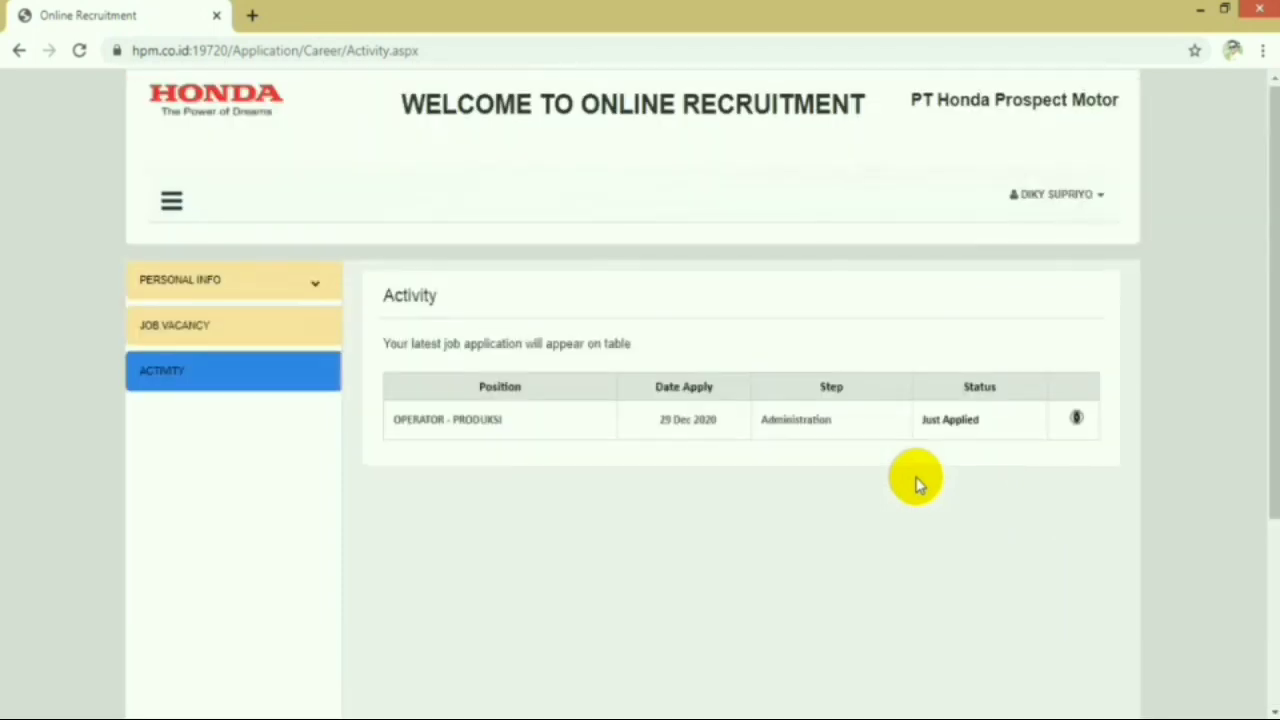
# - View the application's selection steps, showing Administration as Just Applied, then close the panel
pyautogui.click(1077, 419)
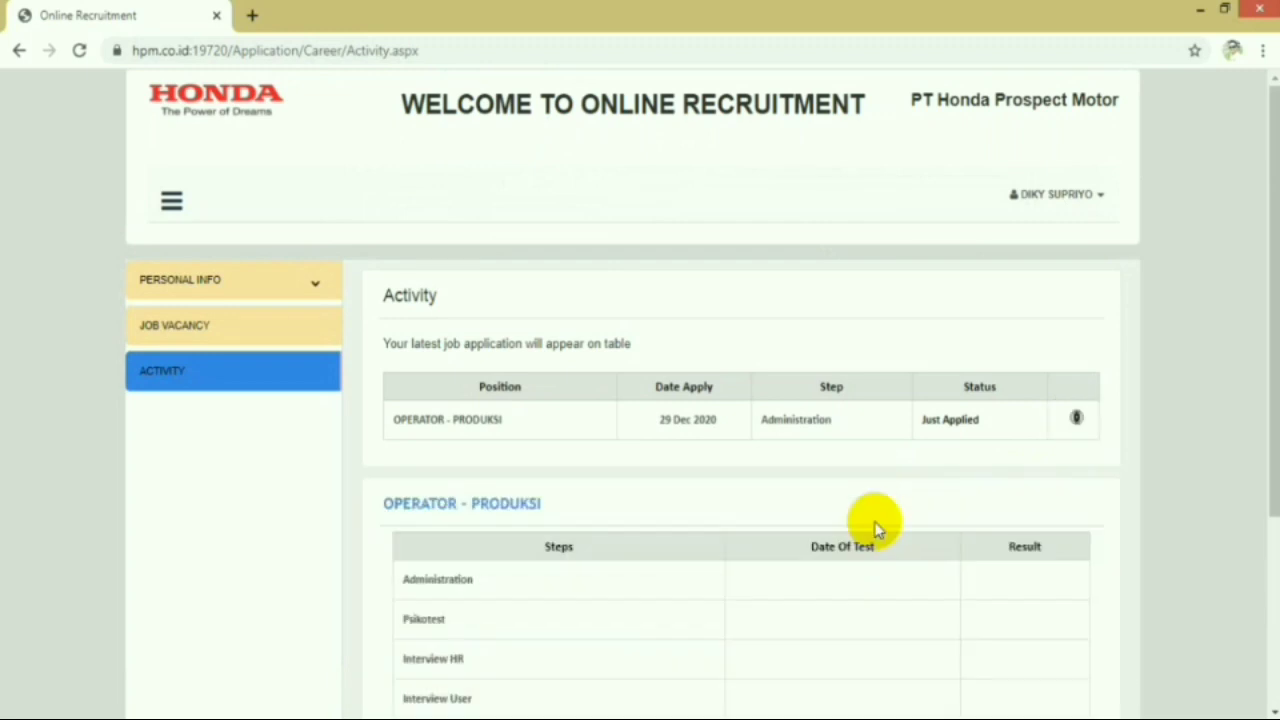
pyautogui.scroll(-2, 757, 537)
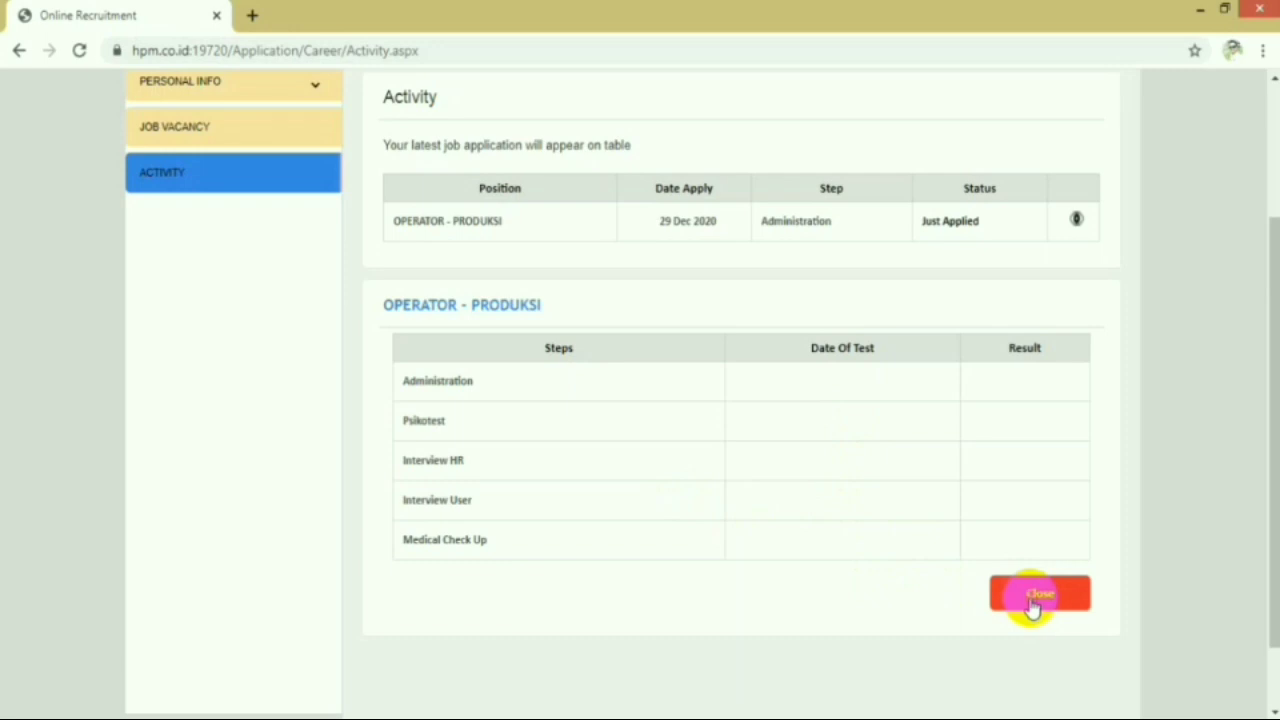
pyautogui.click(1035, 600)
pyautogui.scroll(2, 659, 439)
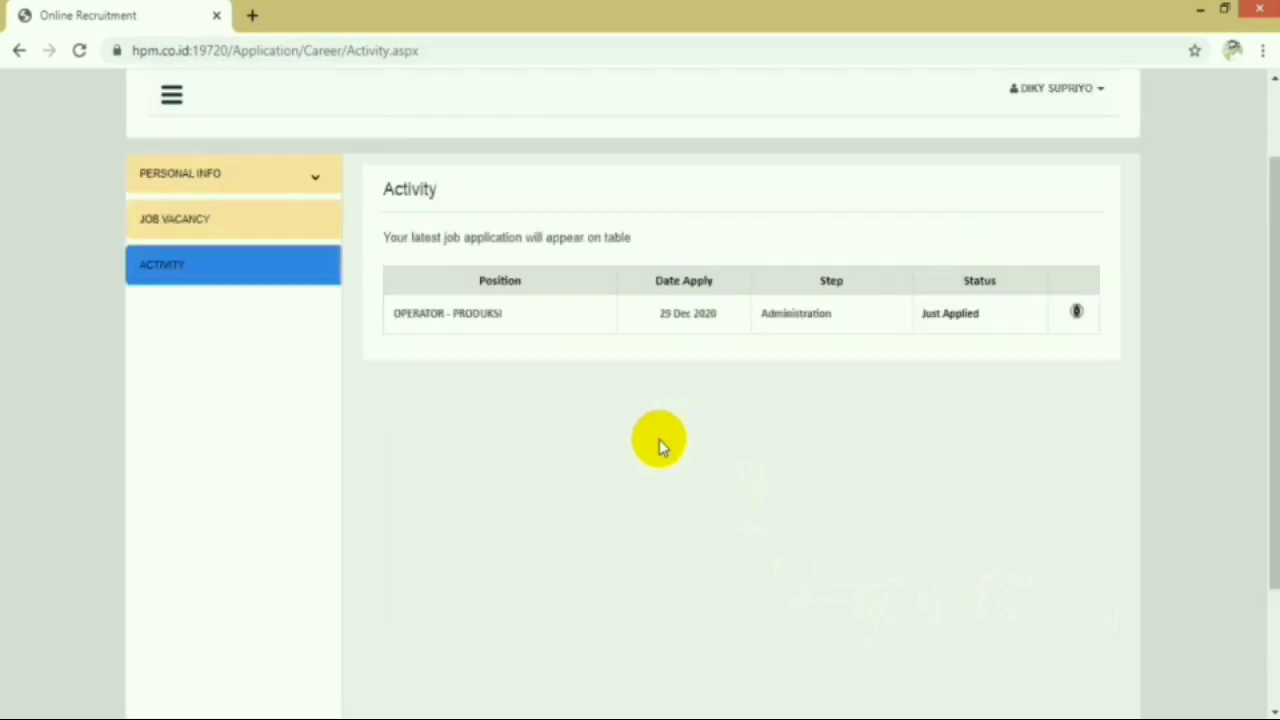